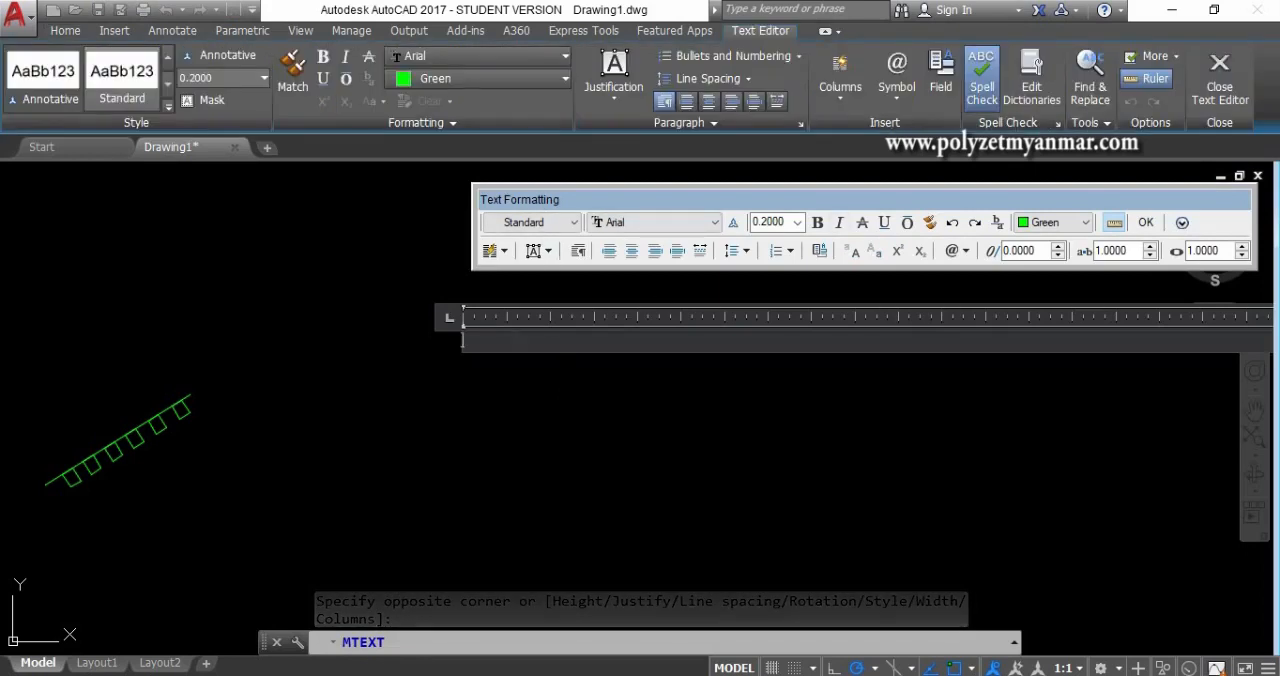
- Enter the sample multiline text "aaaa" at height 0.2, choose red as the text colour, and leave the text editor
text(aa)
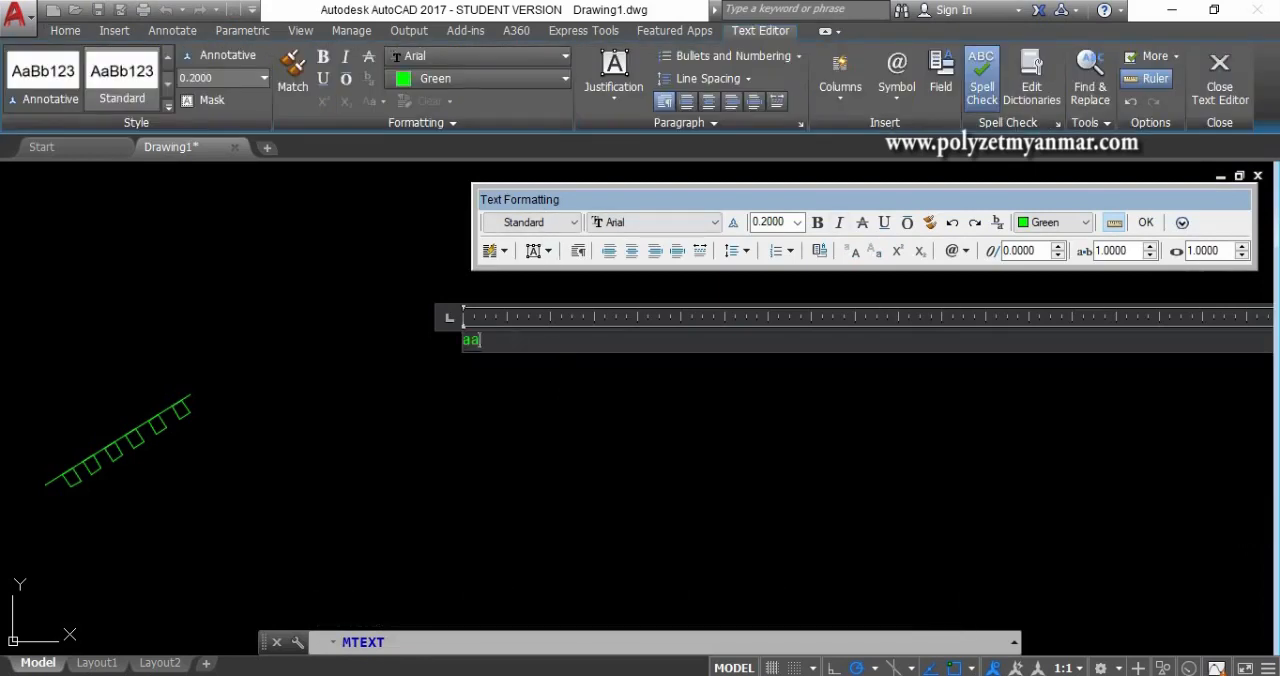
click(778, 224)
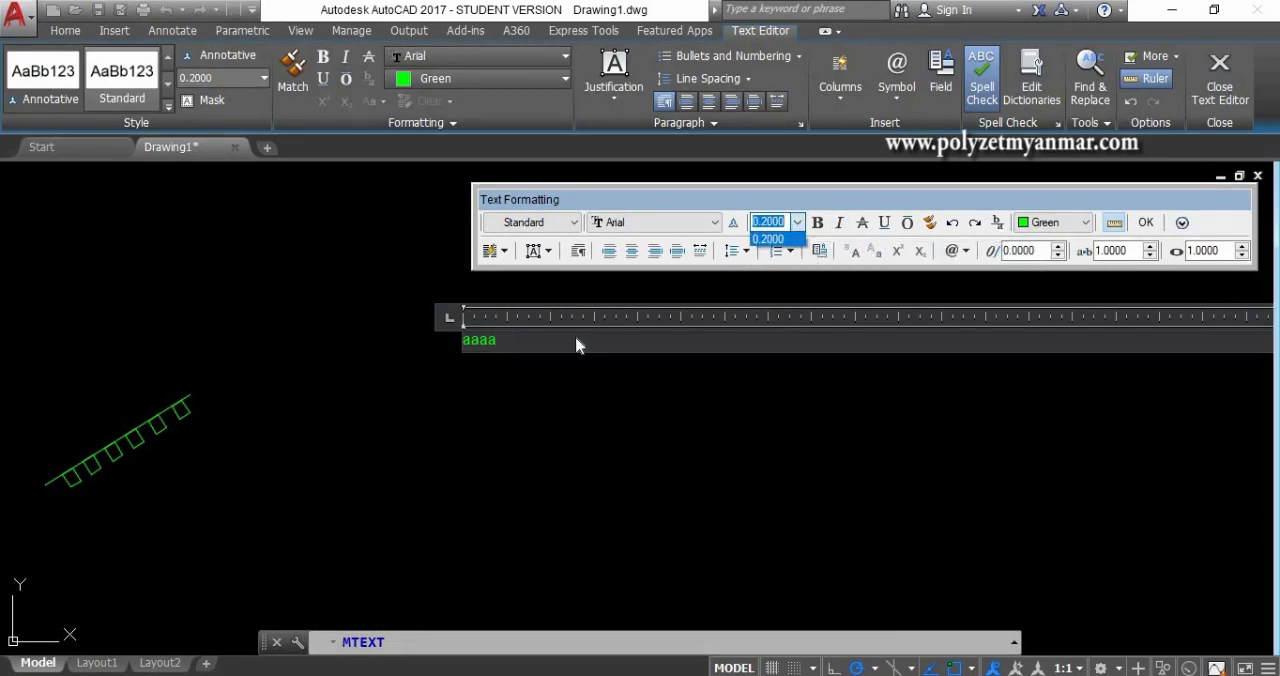
click(576, 338)
click(1036, 224)
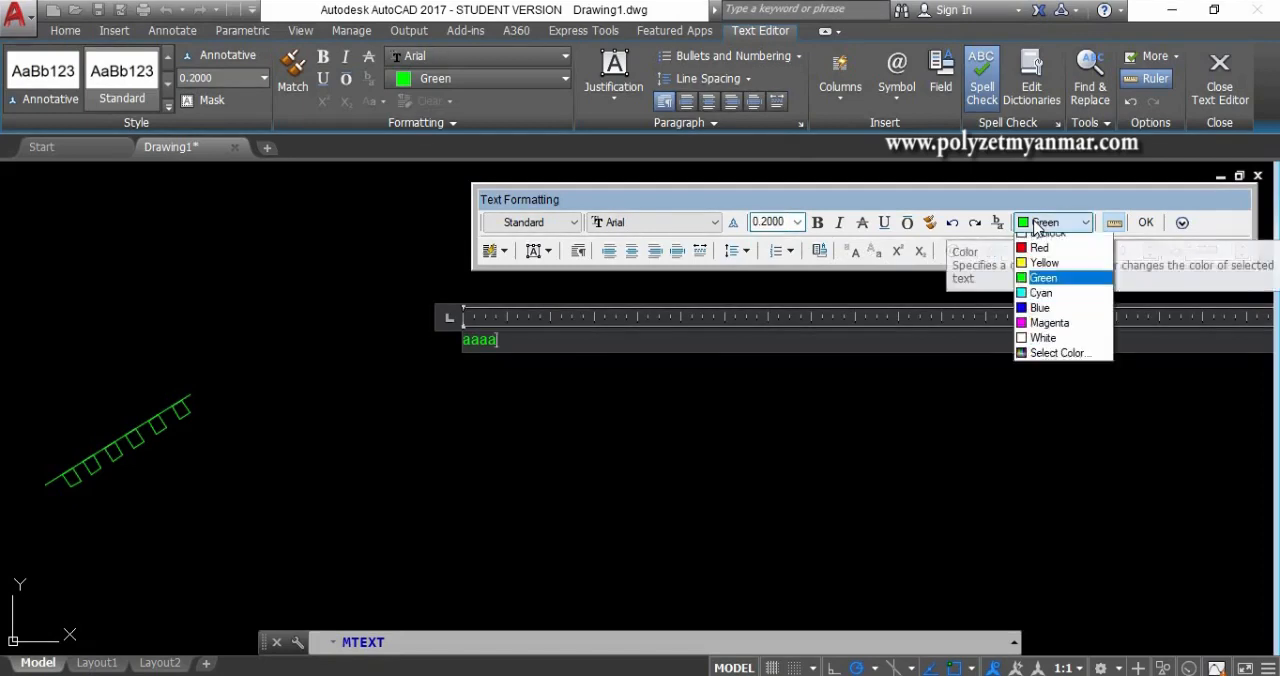
click(1038, 271)
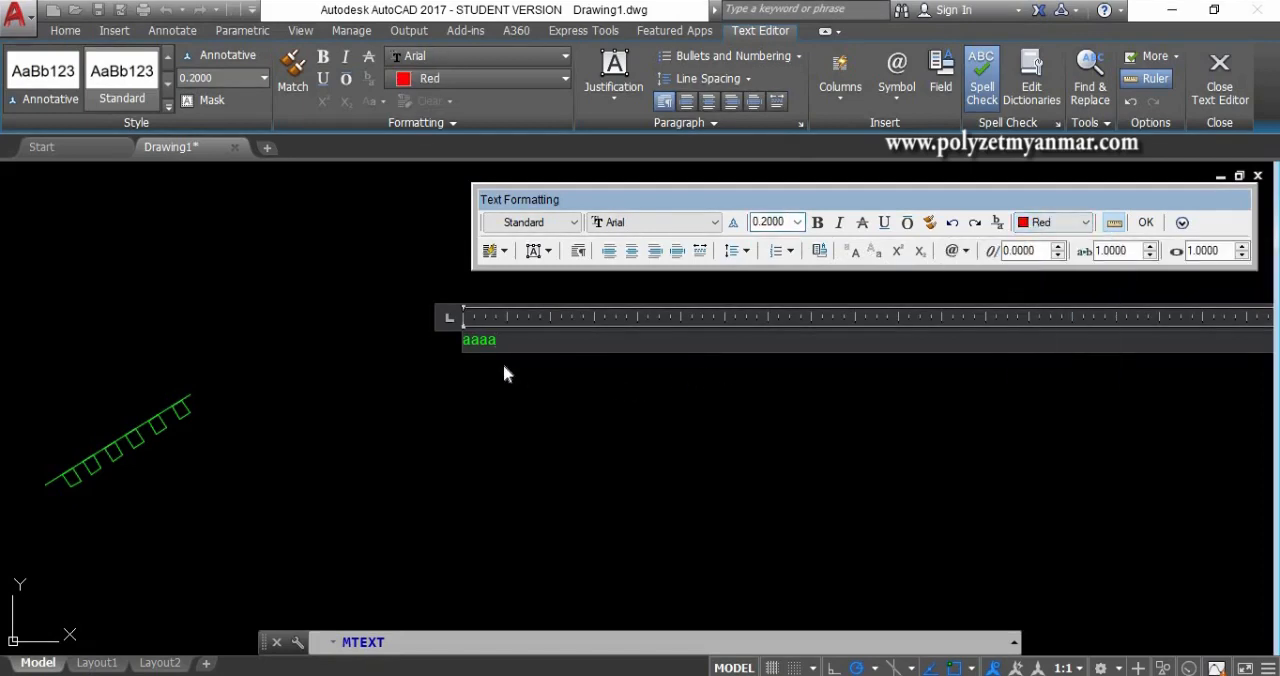
key(Escape)
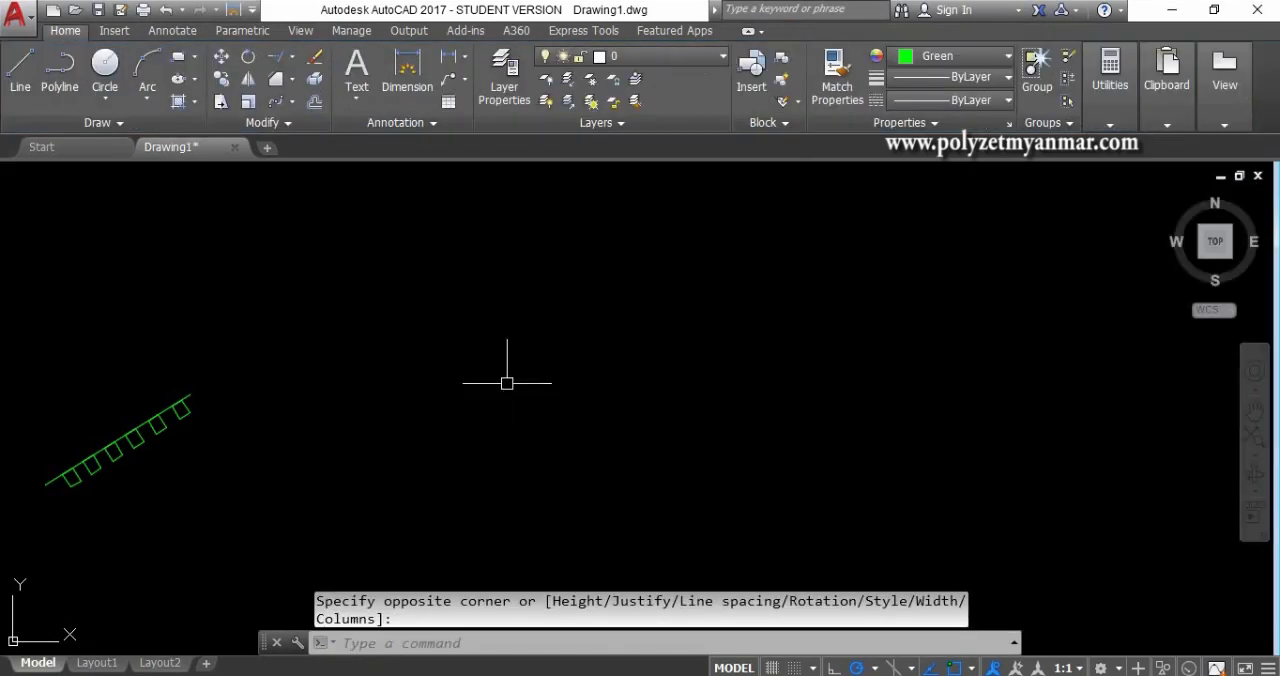
- Locate the tiny multiline text in the empty area beside the existing shapes and erase it
scroll(507, 382, down, 5)
click(571, 456)
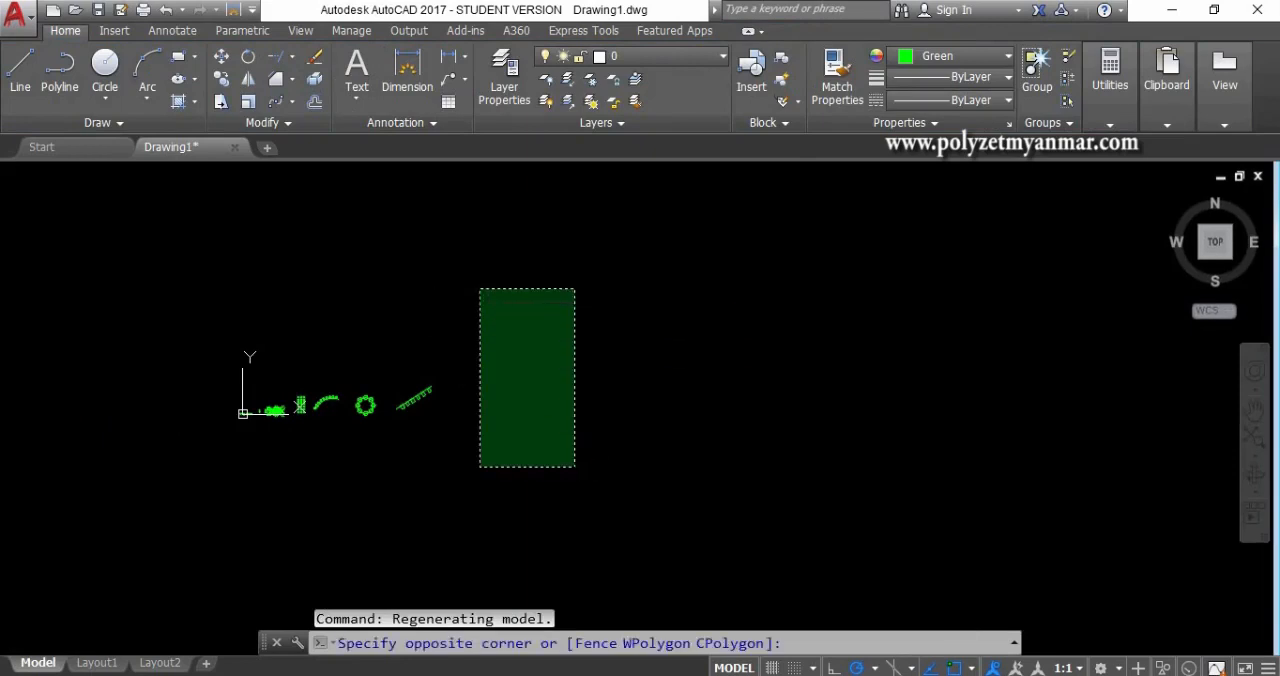
click(482, 284)
scroll(505, 362, up, 8)
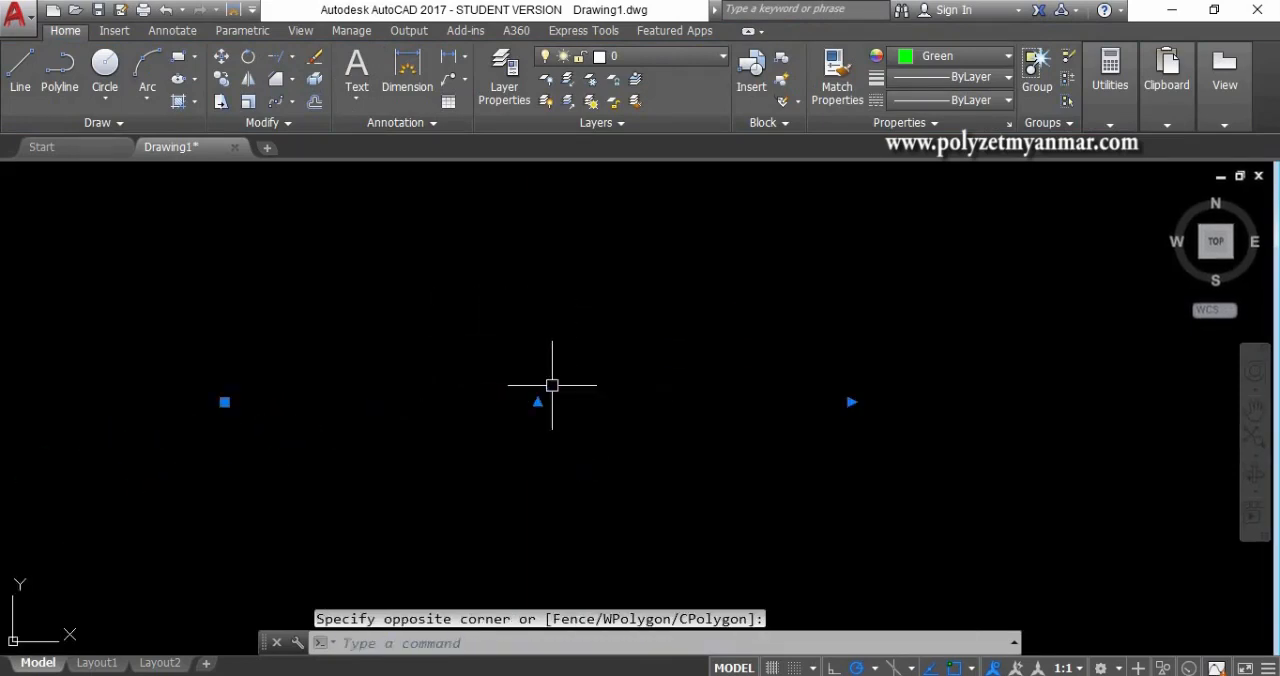
scroll(531, 402, up, 10)
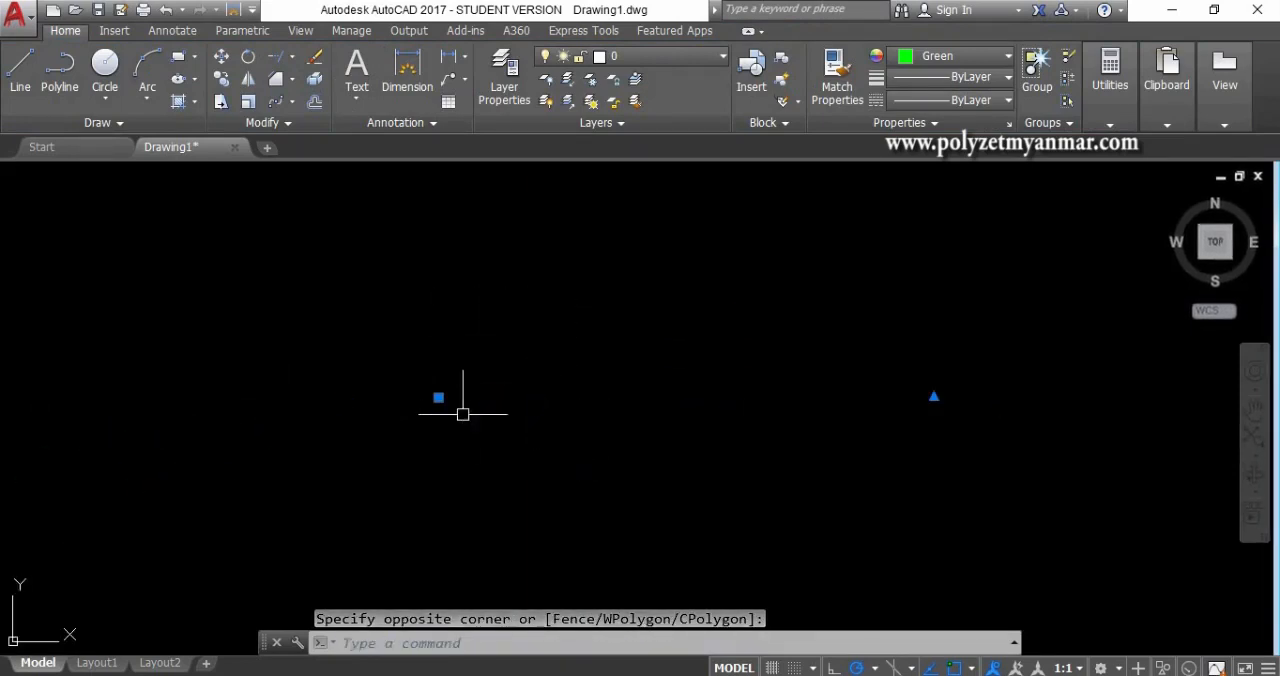
scroll(254, 363, down, 8)
click(429, 389)
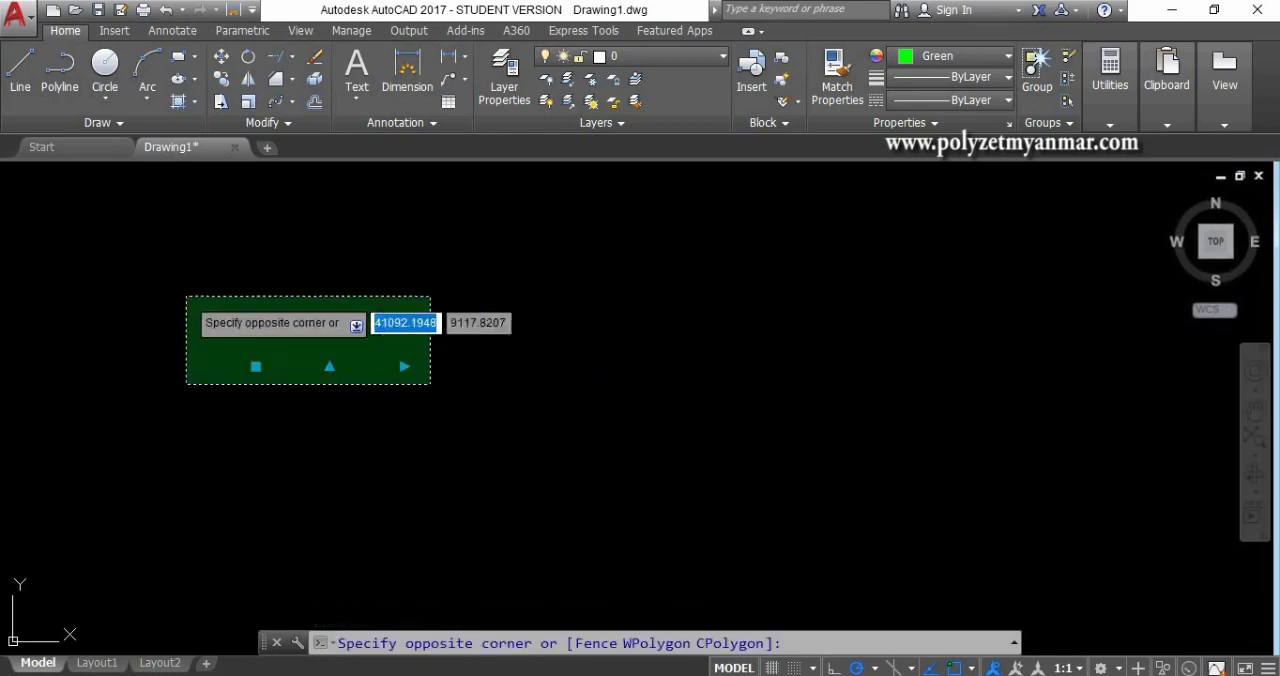
click(194, 282)
text(e)
key(Return)
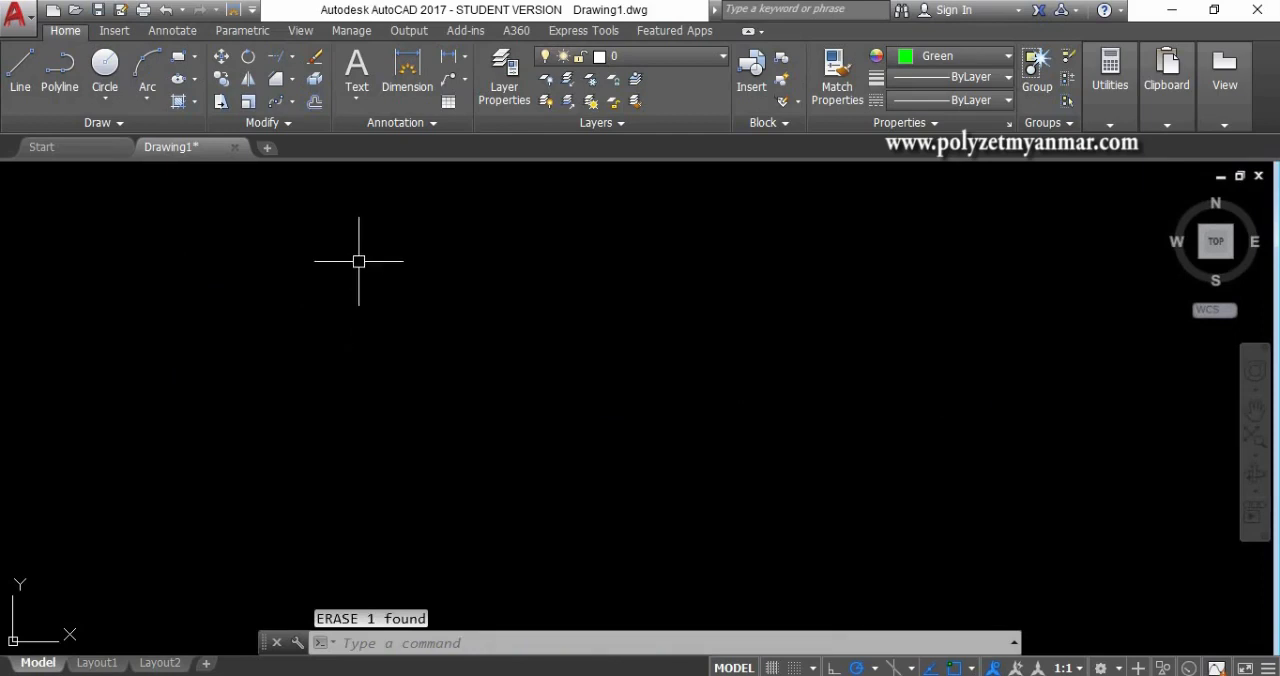
- Create a multiline text reading "aa" with a text height of 20 in the empty drawing area
click(359, 108)
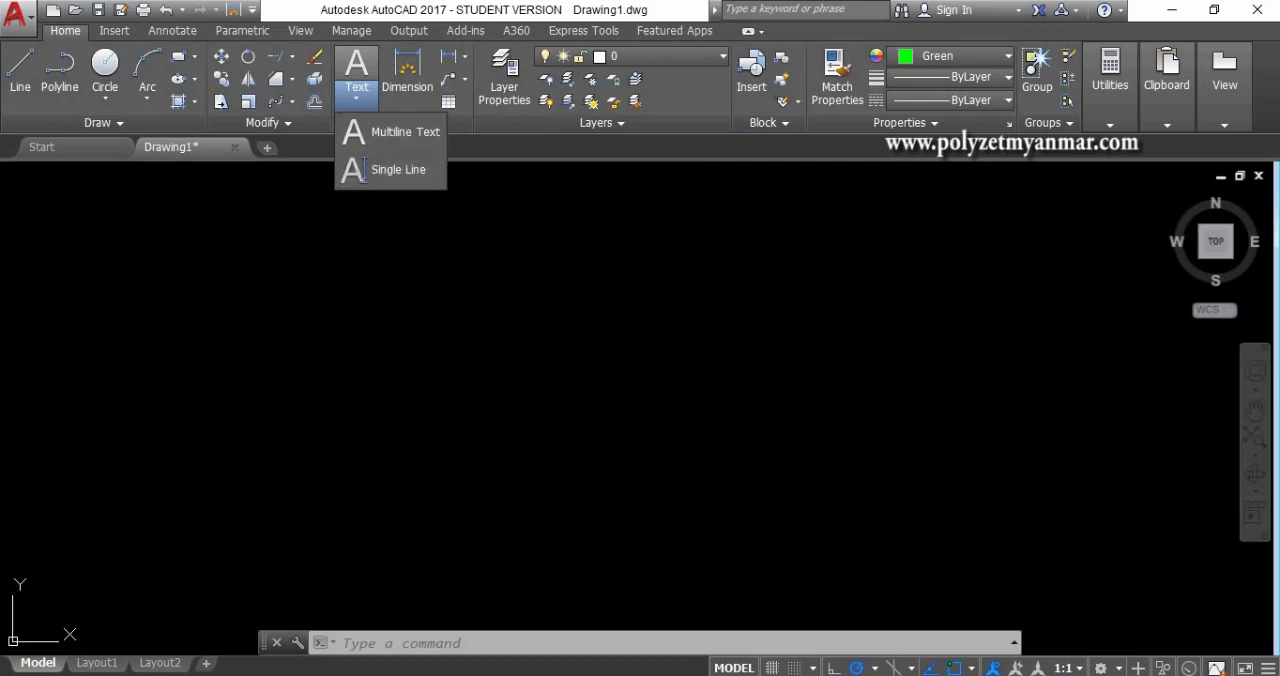
text(t)
key(Return)
click(373, 404)
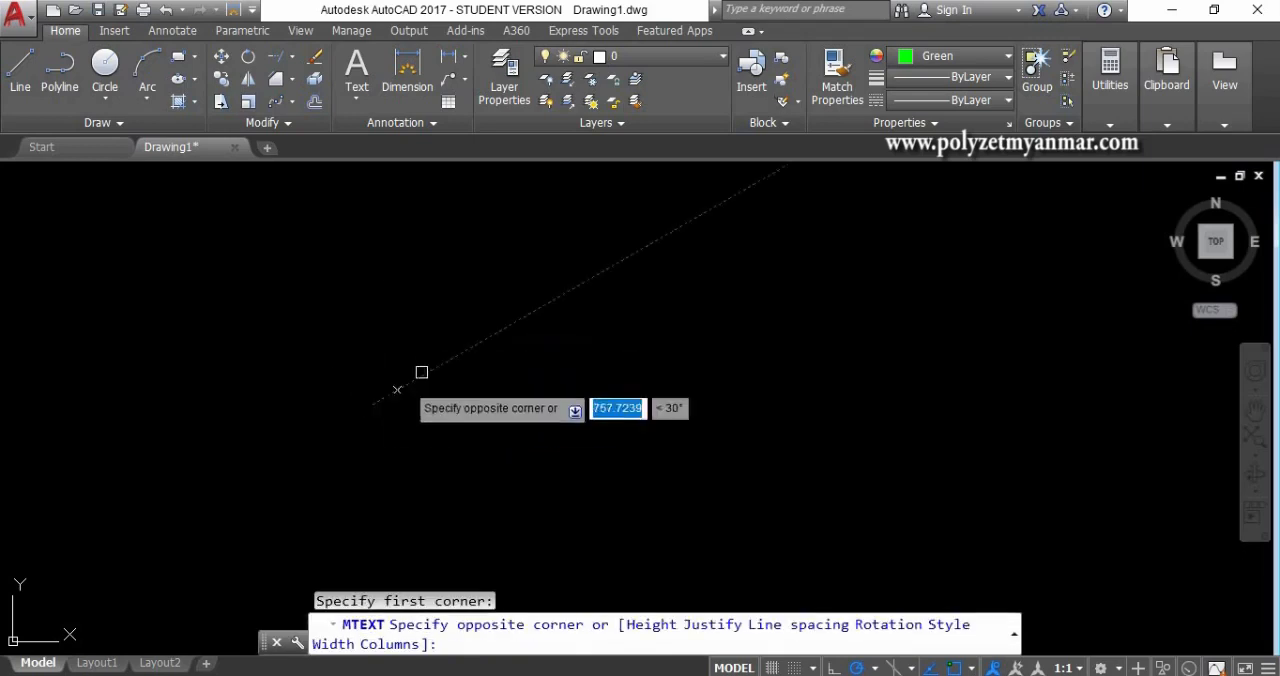
click(533, 305)
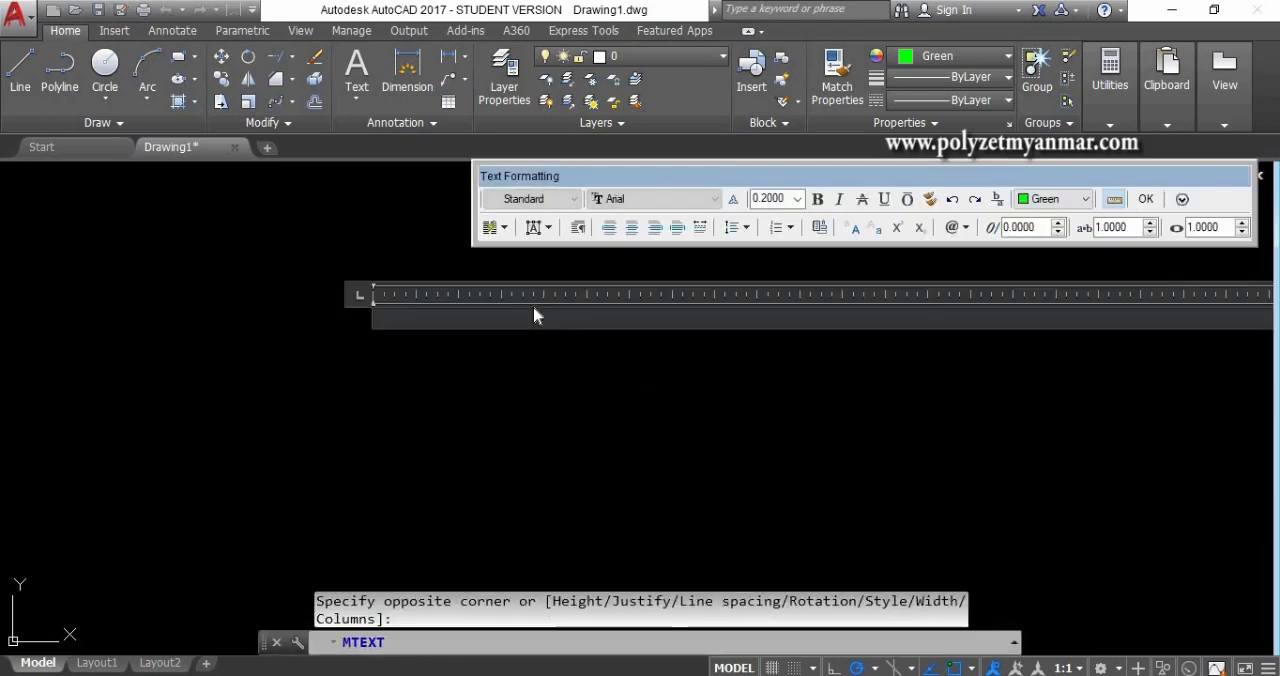
click(785, 199)
text(20)
key(Return)
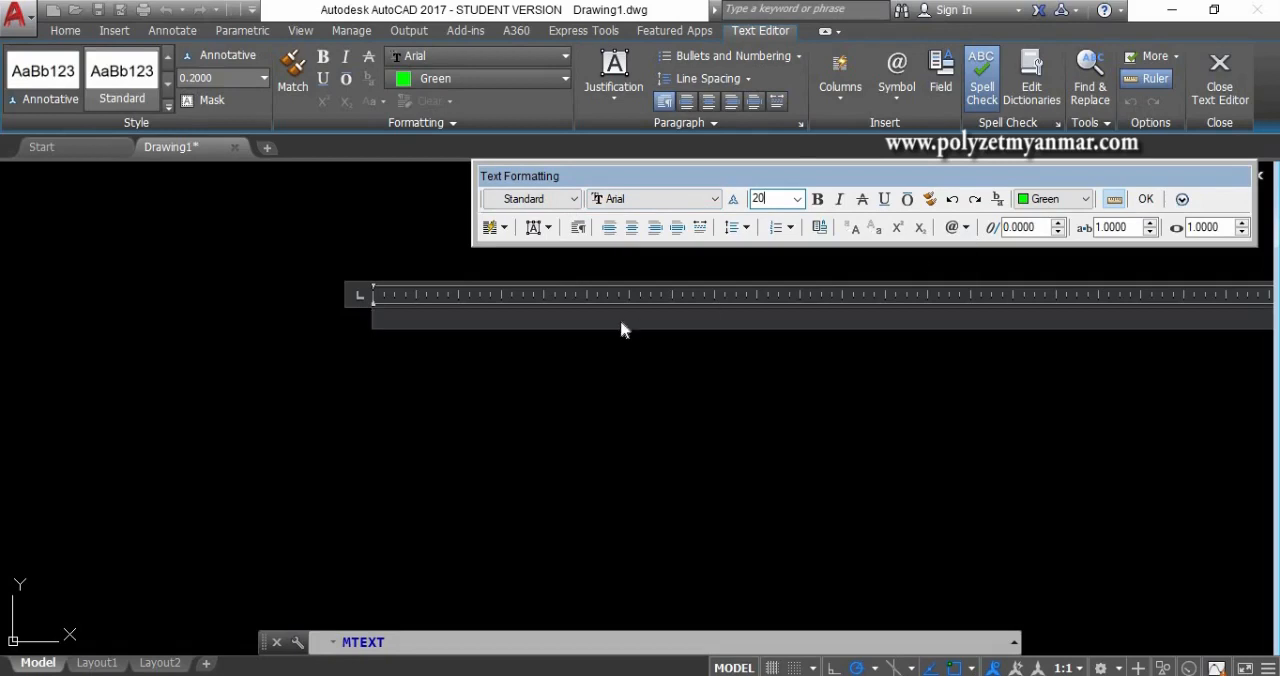
click(549, 320)
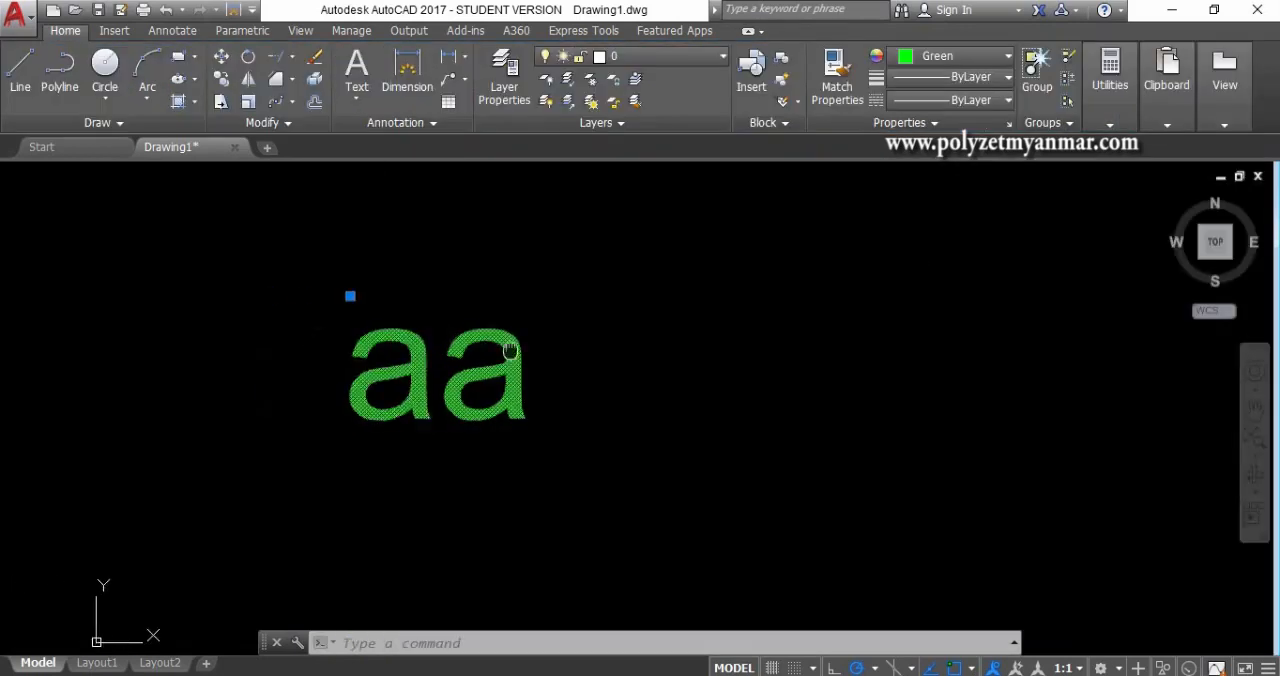
middle_drag(492, 350, 511, 350)
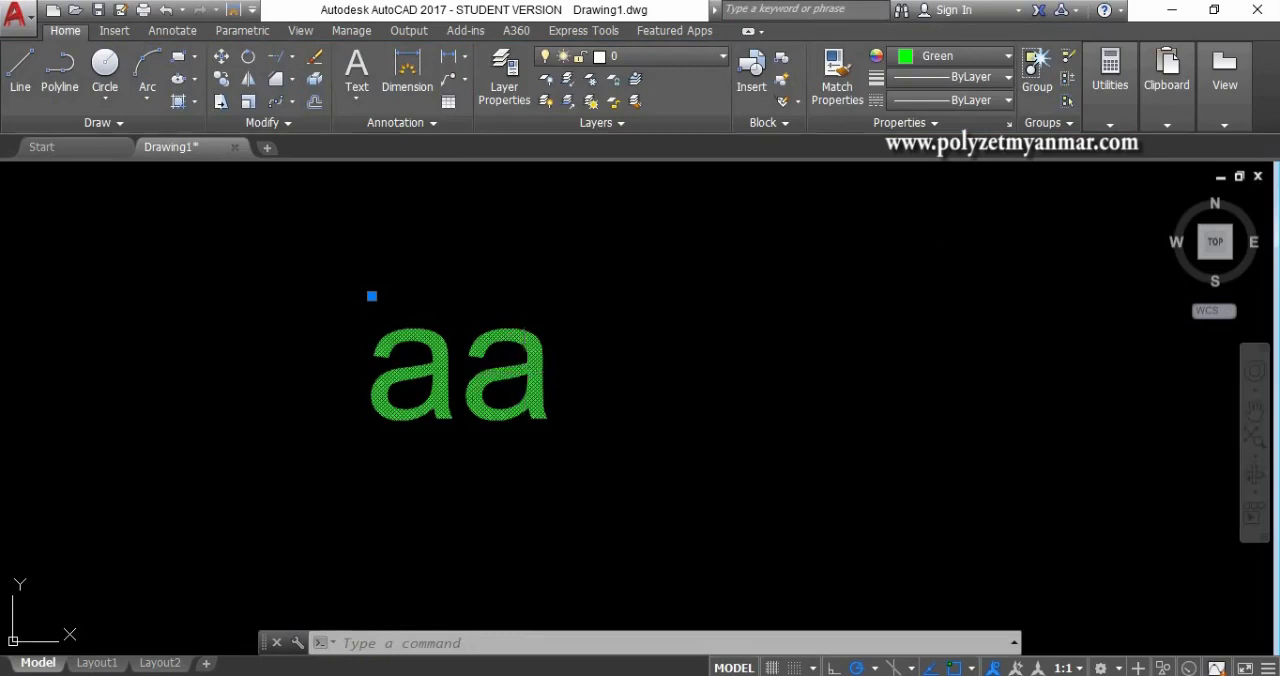
- Change the text height of all the characters in the "aa" multiline text to 100 and finish editing
double_click(527, 372)
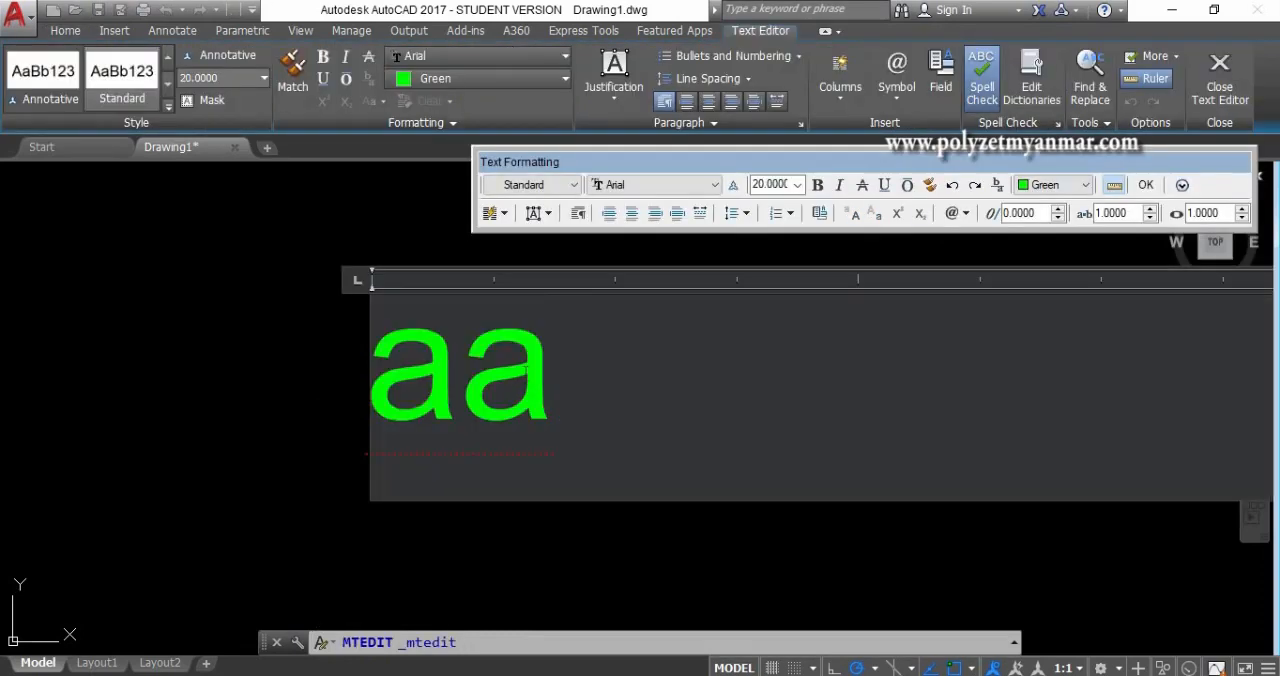
drag(551, 375, 370, 375)
click(756, 186)
text(1)
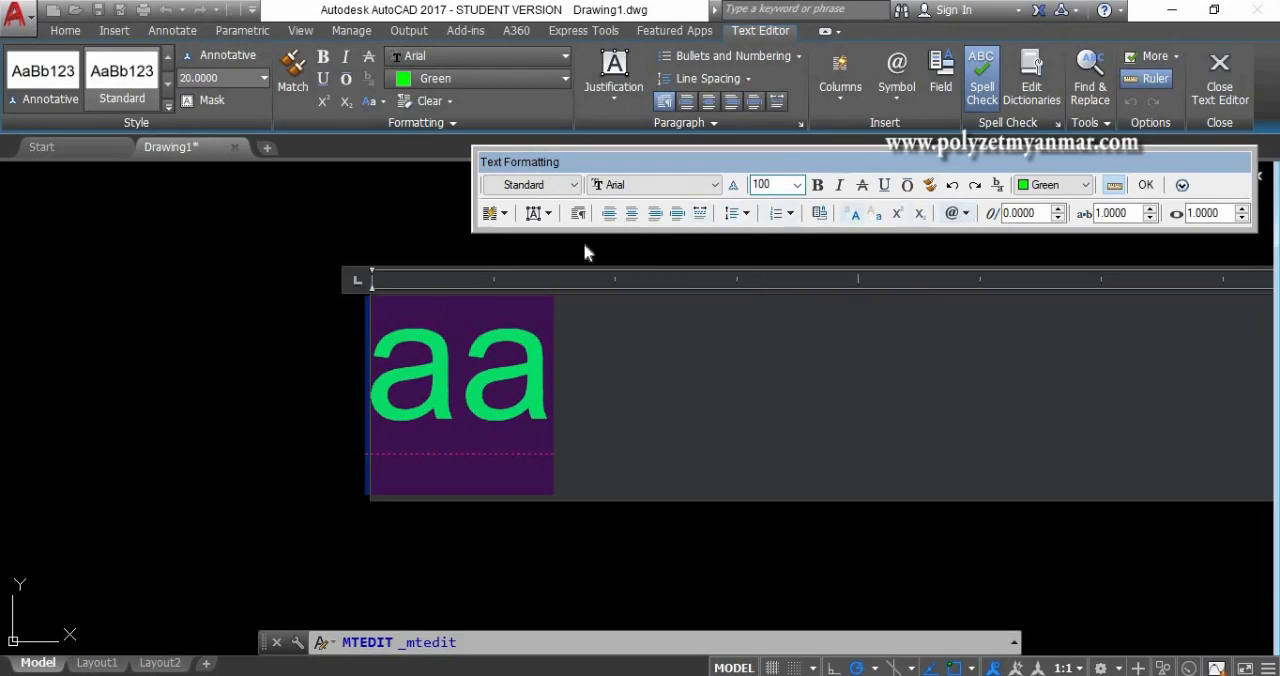
text(00)
key(Return)
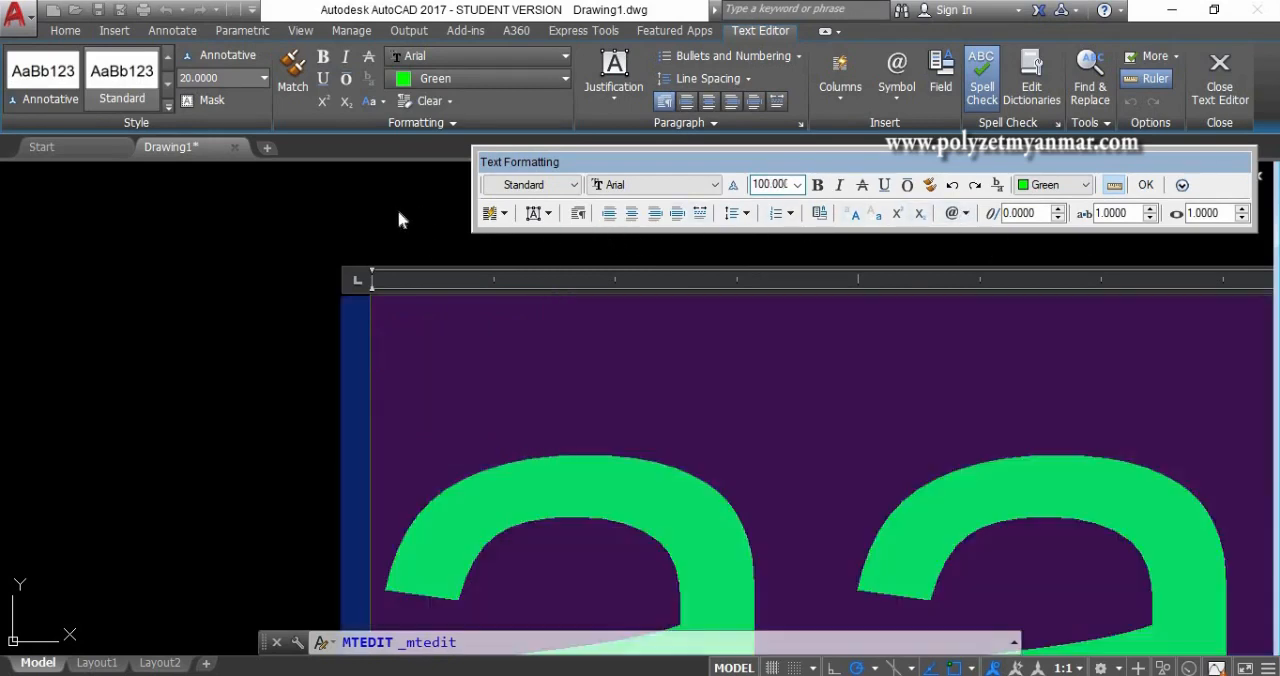
click(300, 262)
scroll(340, 278, down, 10)
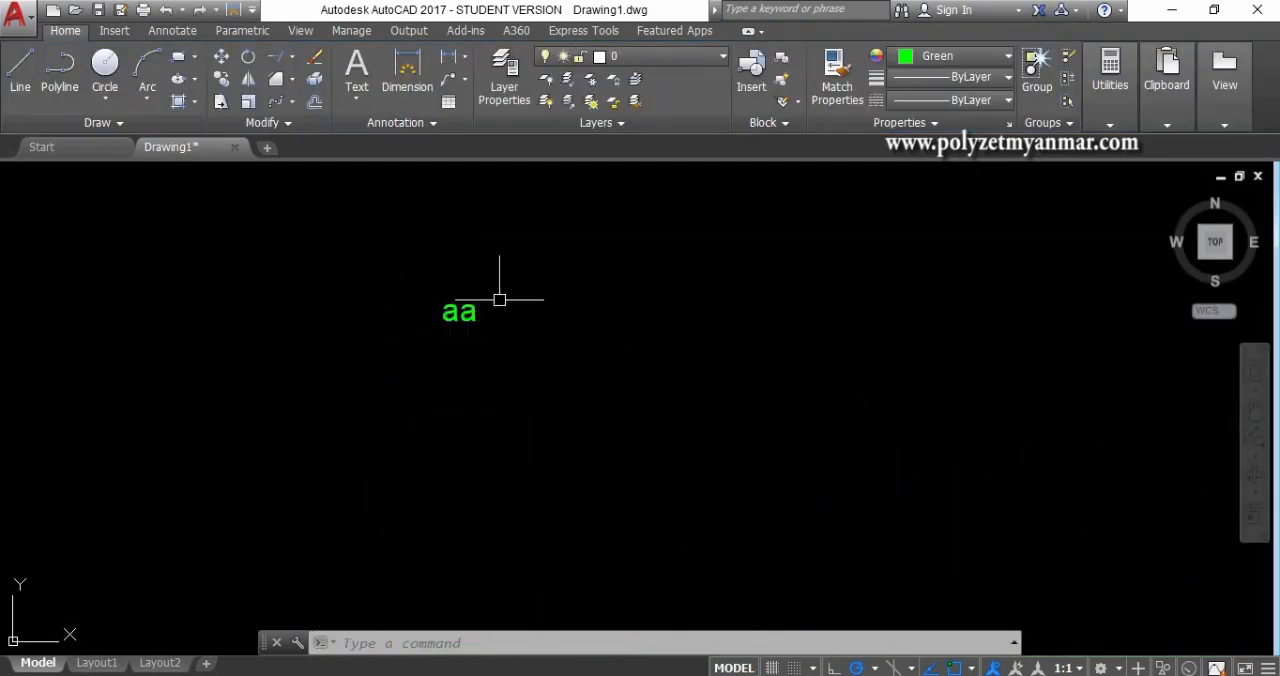
click(357, 93)
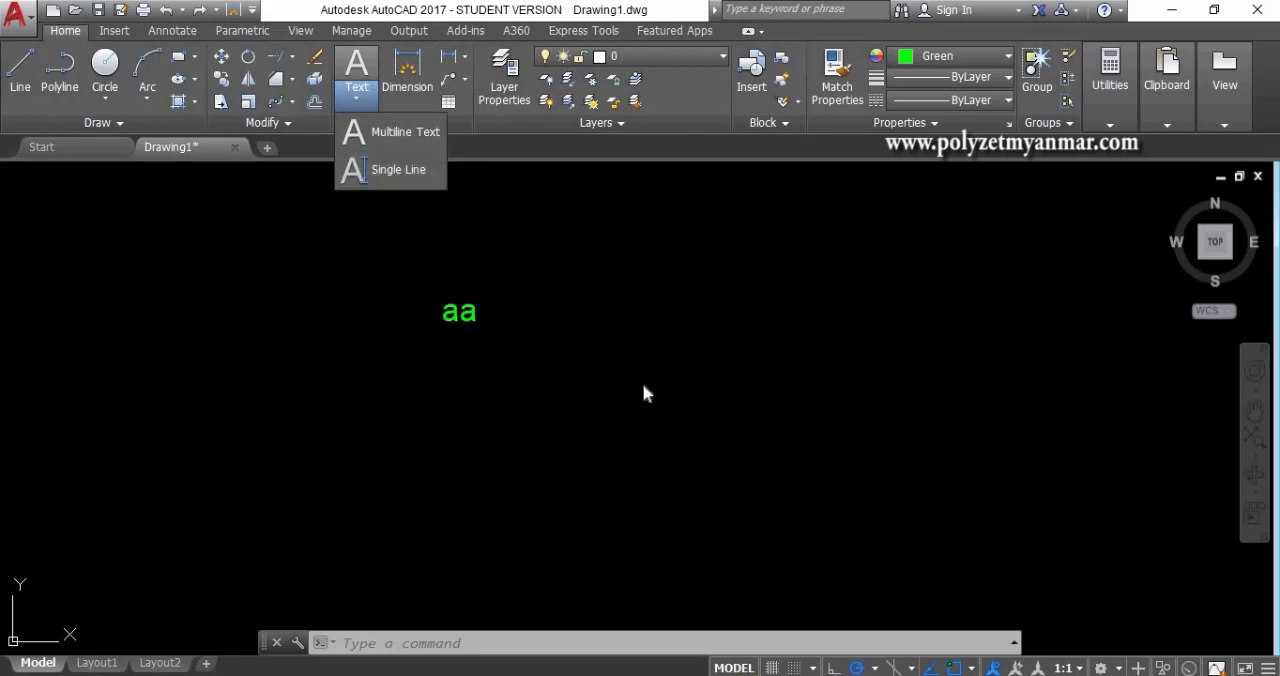
scroll(547, 366, down, 2)
scroll(531, 360, up, 3)
middle_drag(563, 326, 367, 334)
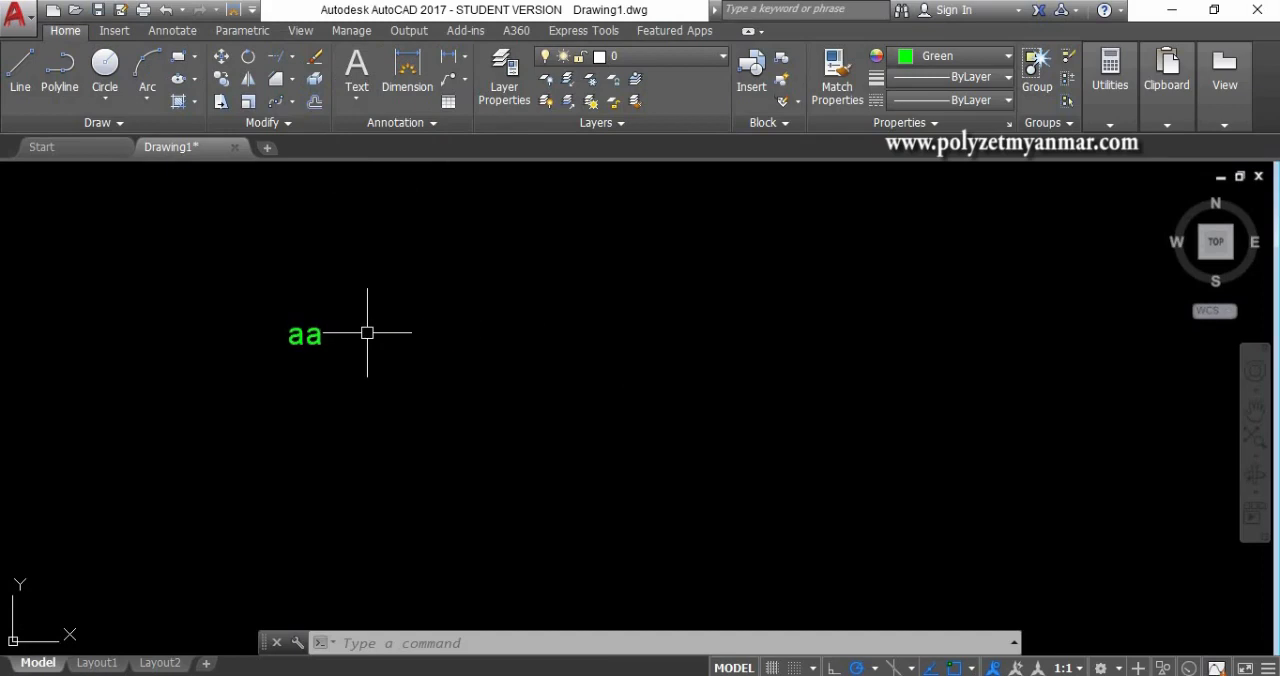
click(358, 99)
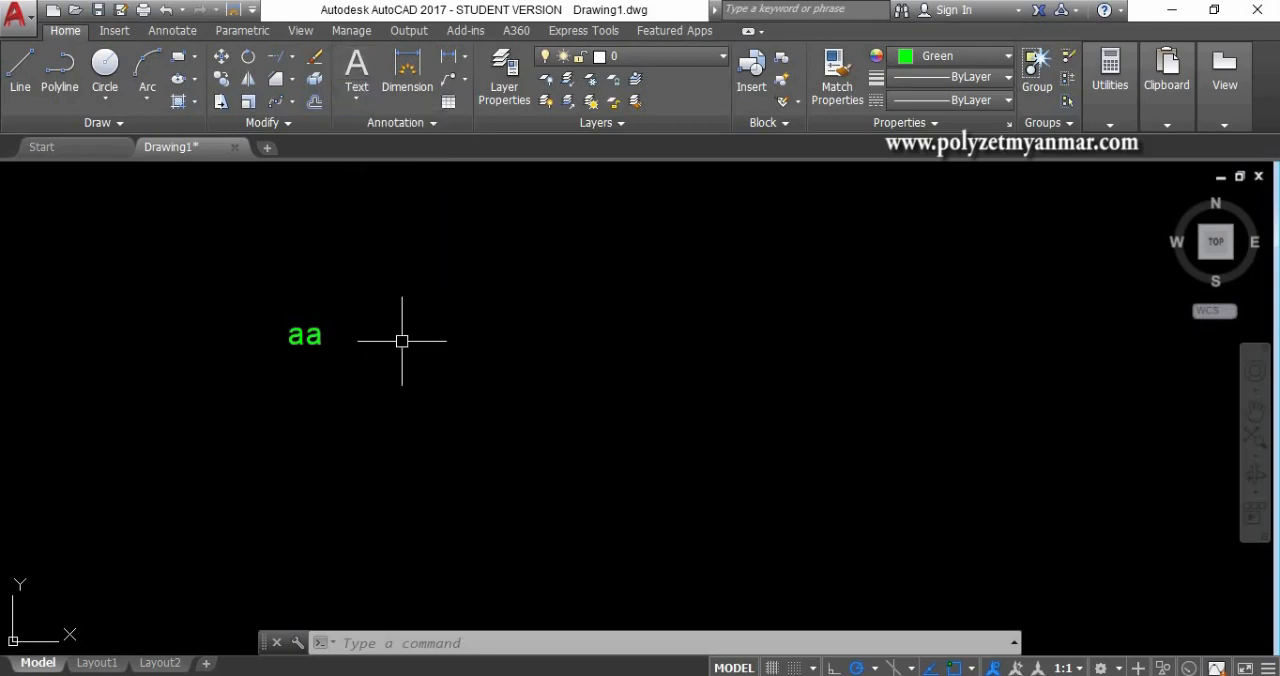
- Begin a single-line text beside the "aa" text with Ortho on, a height of 100 and a rotation angle of 0
text(d)
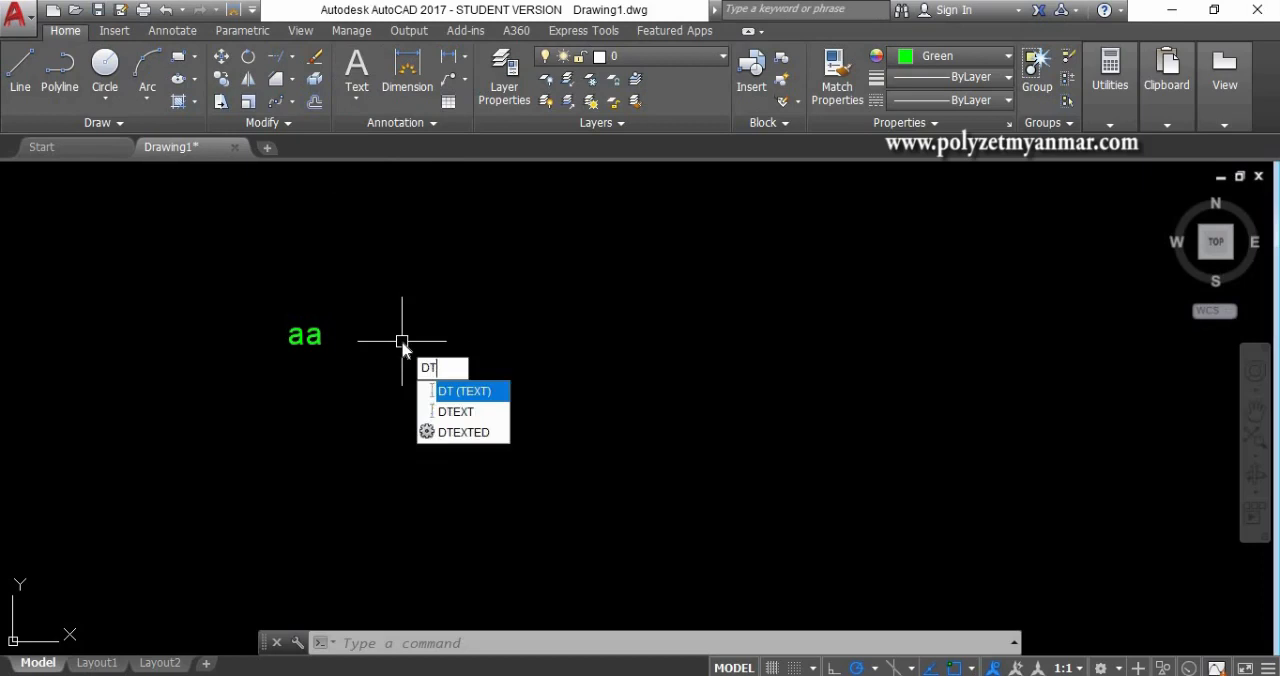
key(Return)
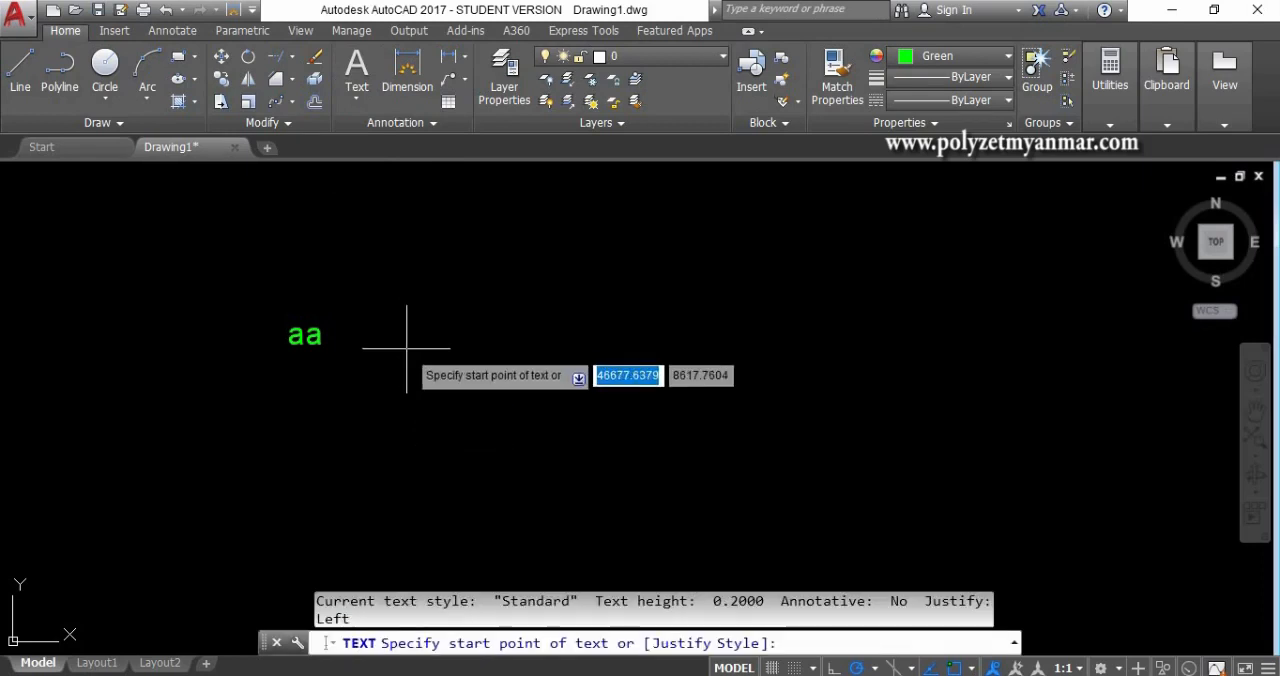
click(456, 364)
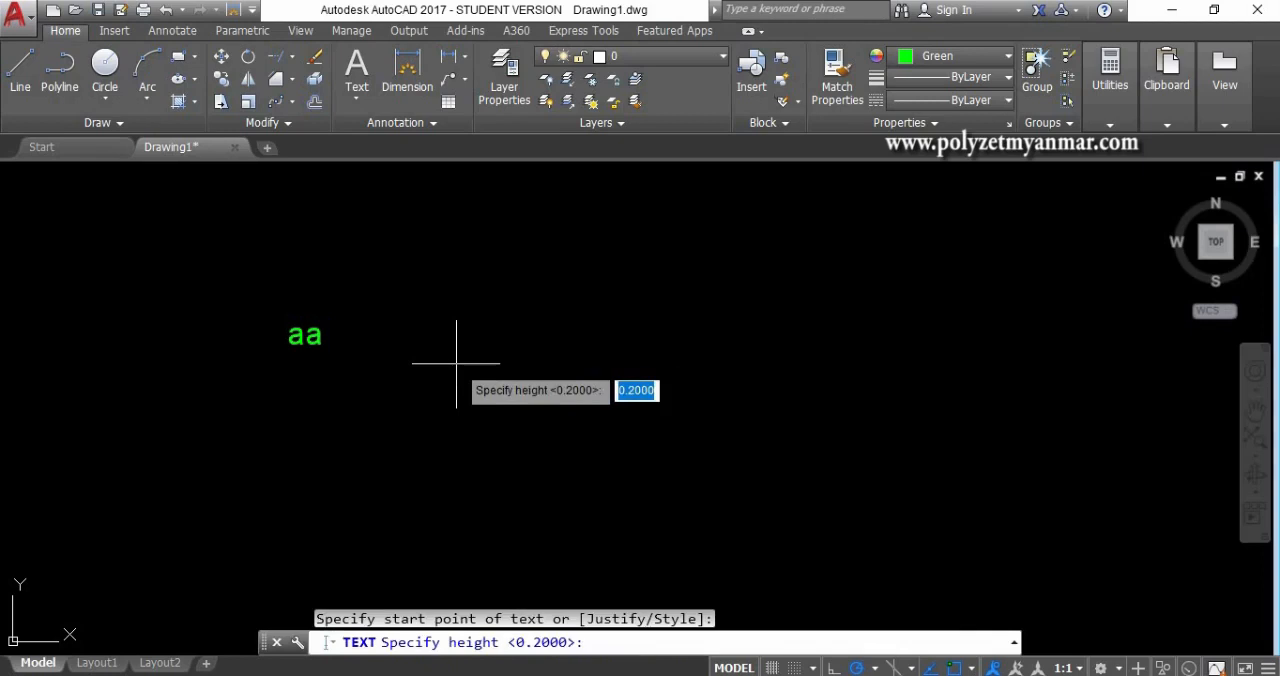
click(834, 668)
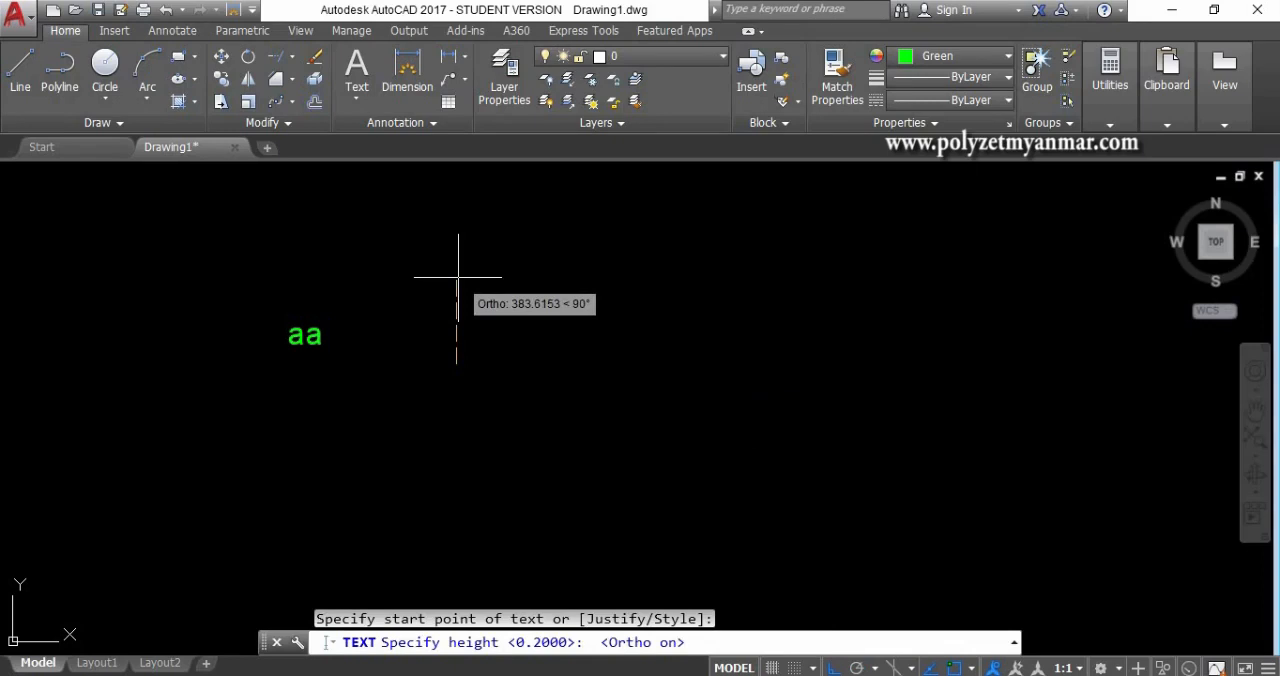
text(100)
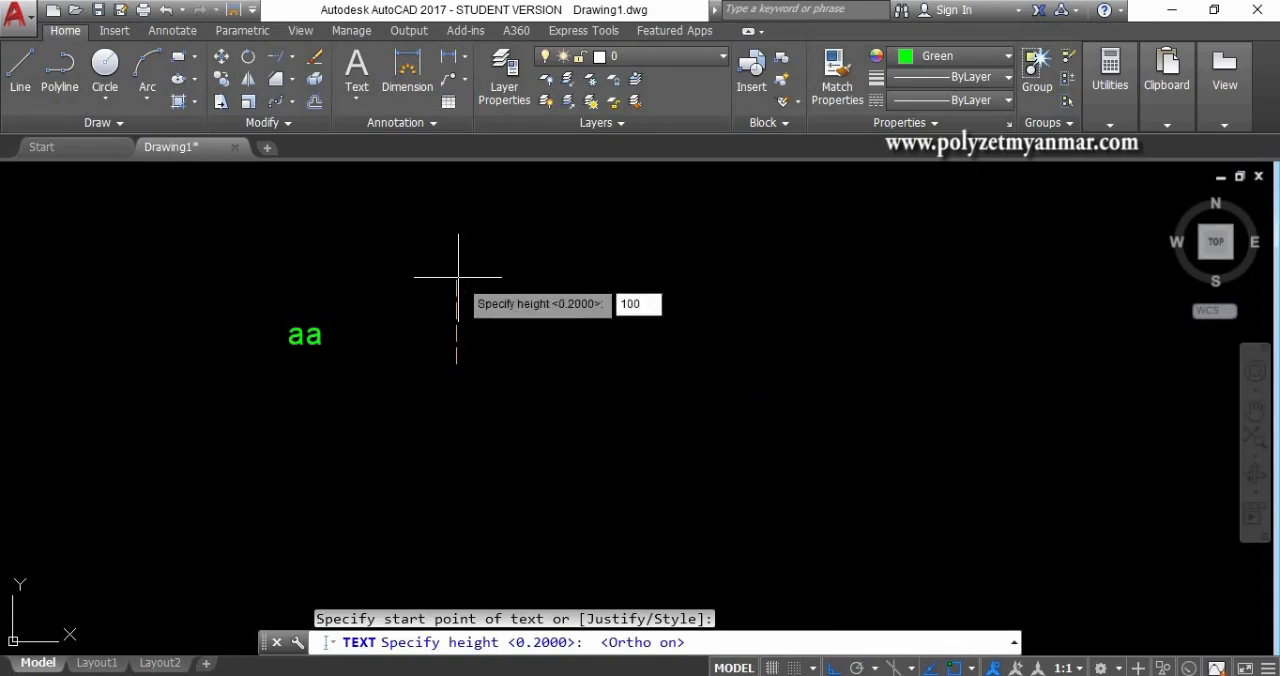
key(Return)
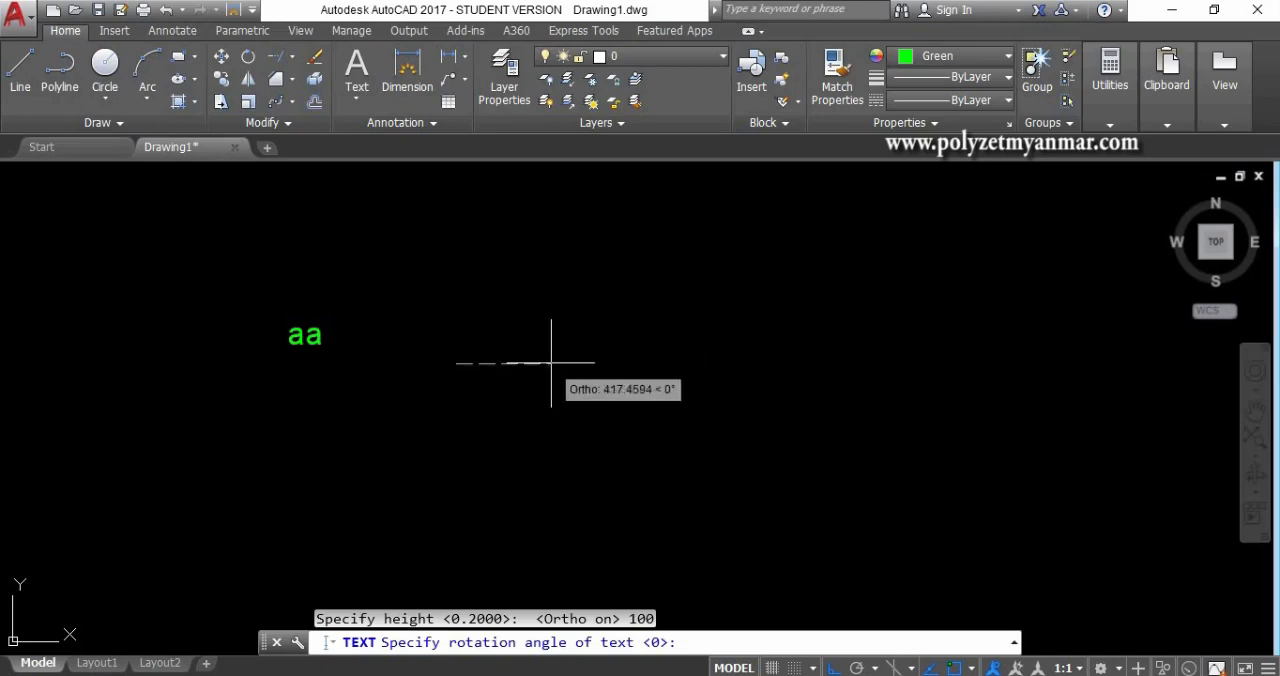
key(Return)
- Enter "AAA" in capitals as the content of the single-line text and end the Text command
text(aaa)
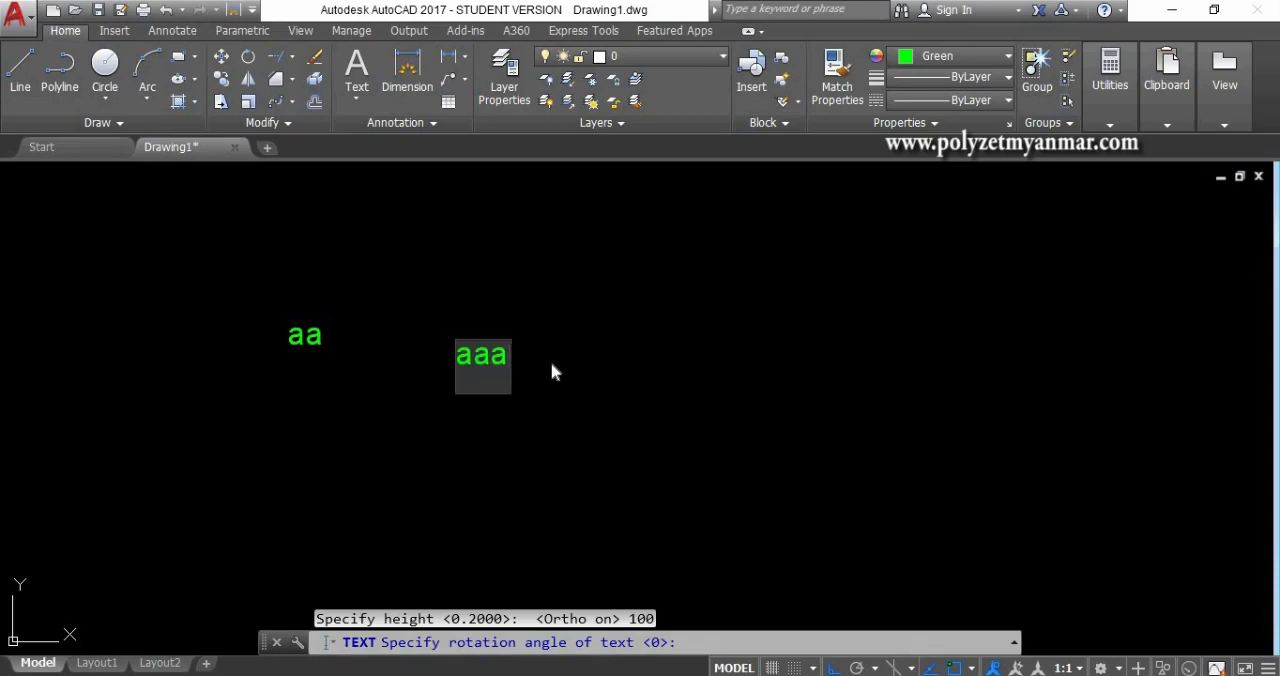
key(BackSpace)
key(BackSpace)
key(BackSpace)
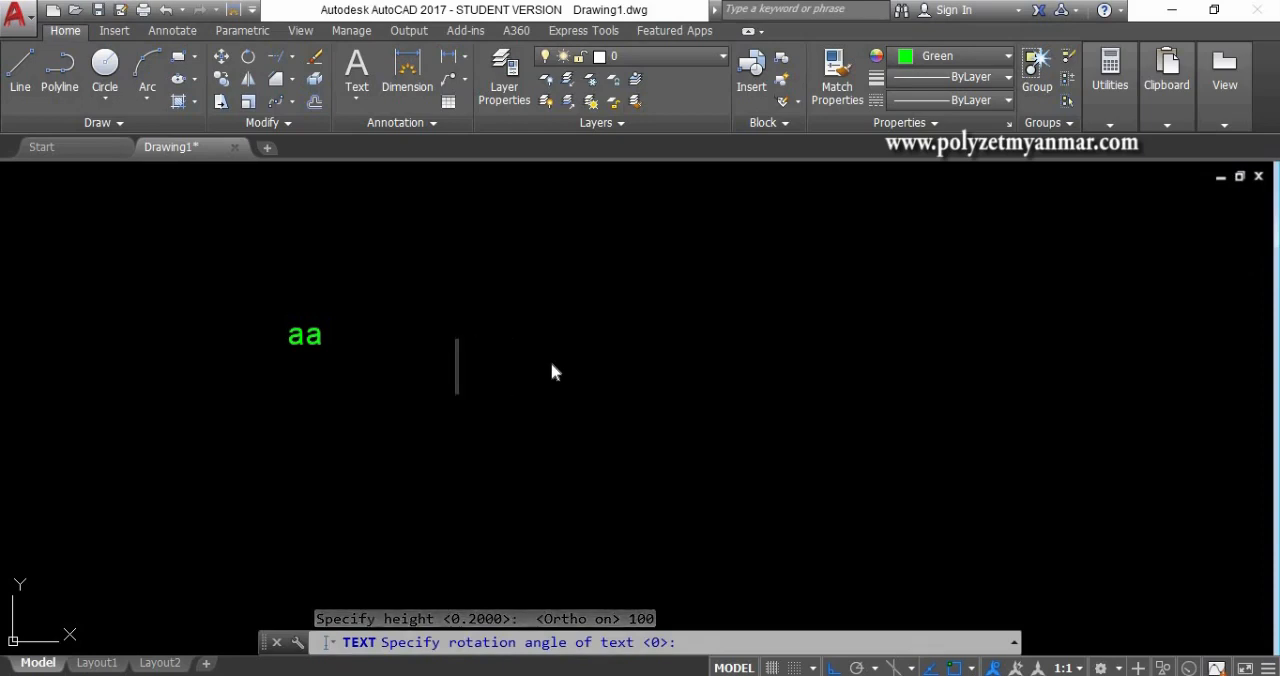
text(AAA)
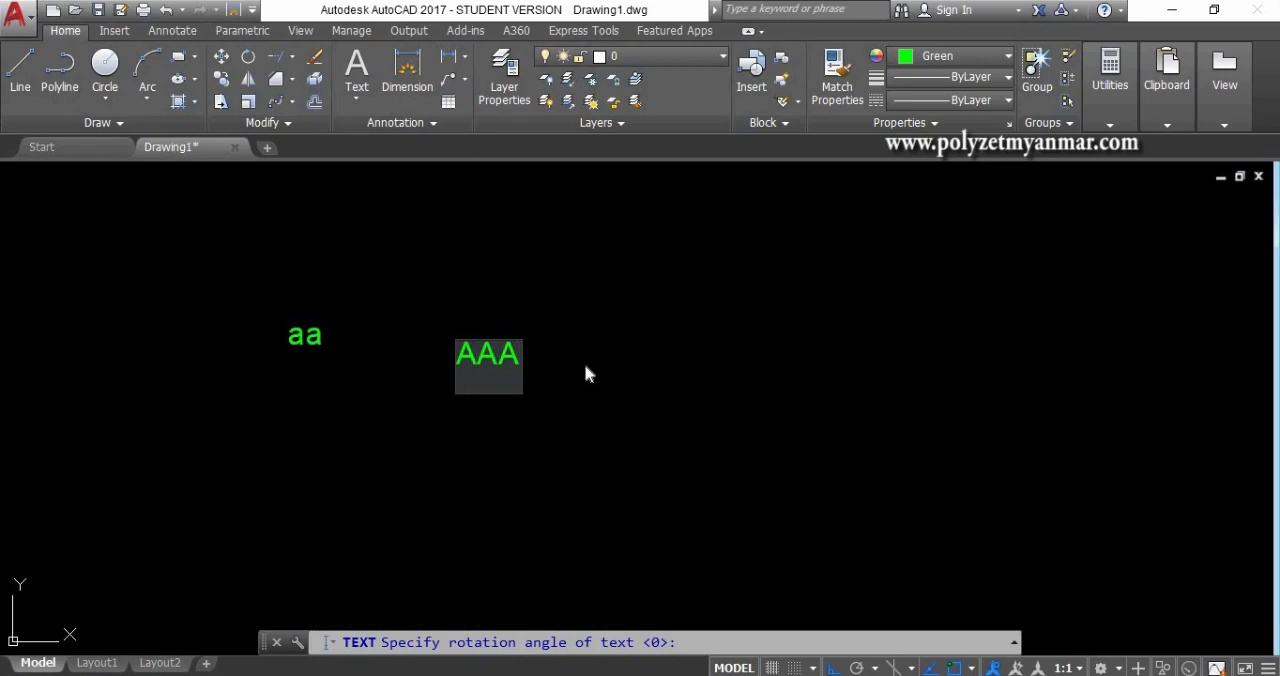
click(586, 368)
key(Escape)
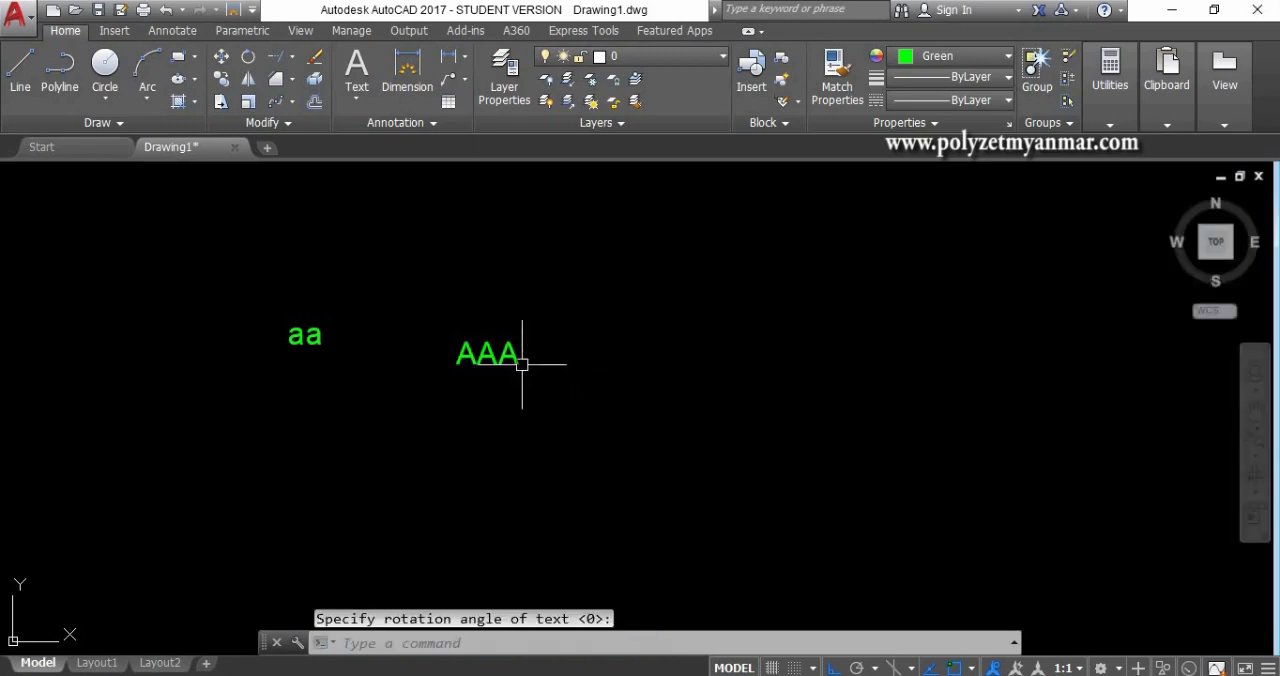
- Open the "aa" multiline text in its editor to view its formatting options, and close the editor
click(313, 342)
double_click(315, 342)
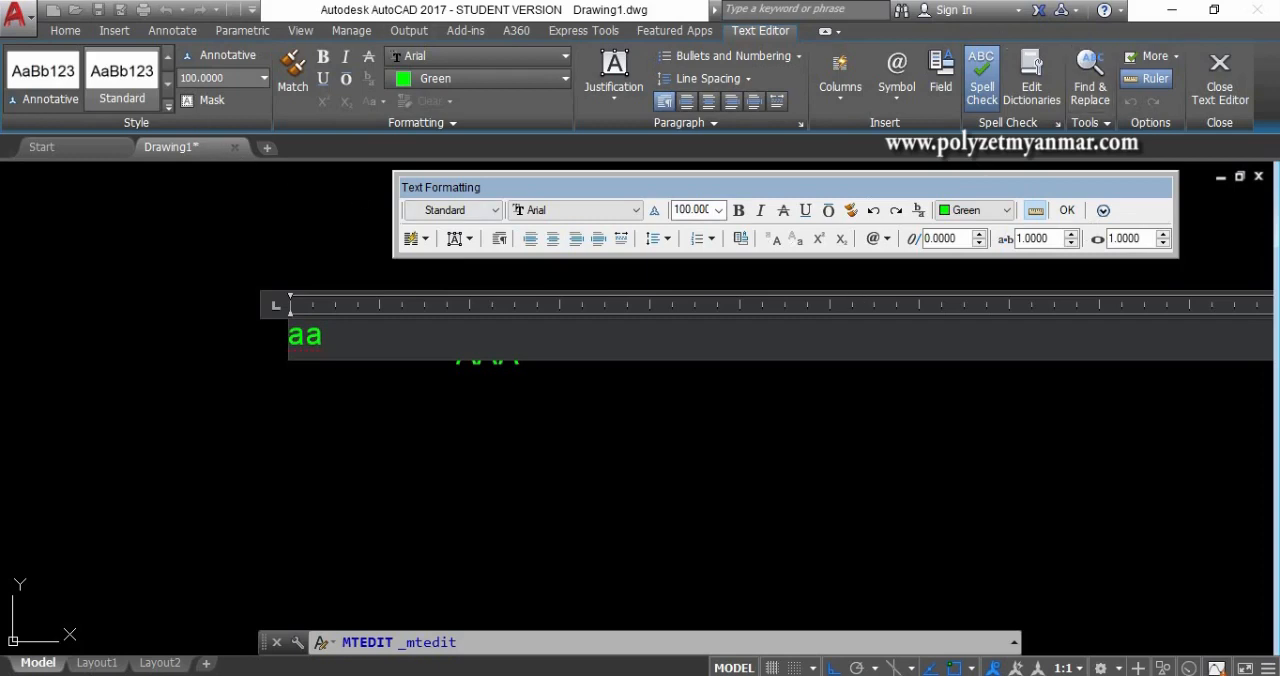
click(729, 372)
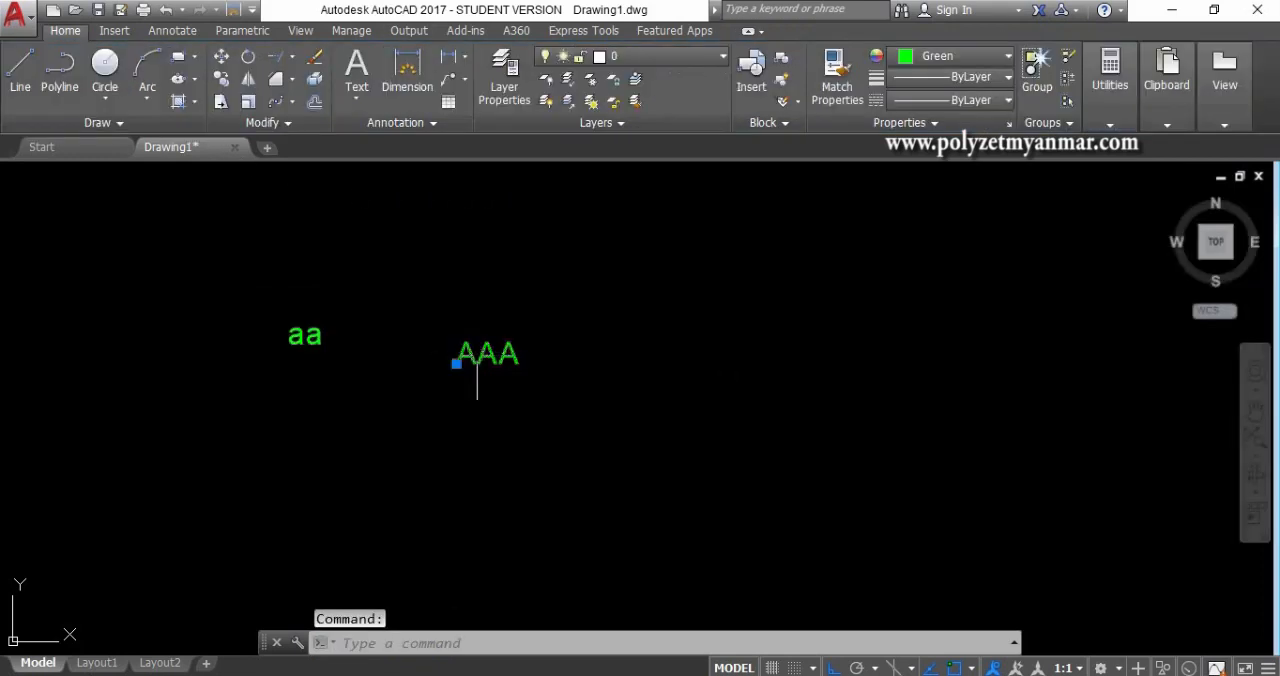
- Open the "AAA" single-line text for in-place editing, and leave the text editing command
double_click(478, 360)
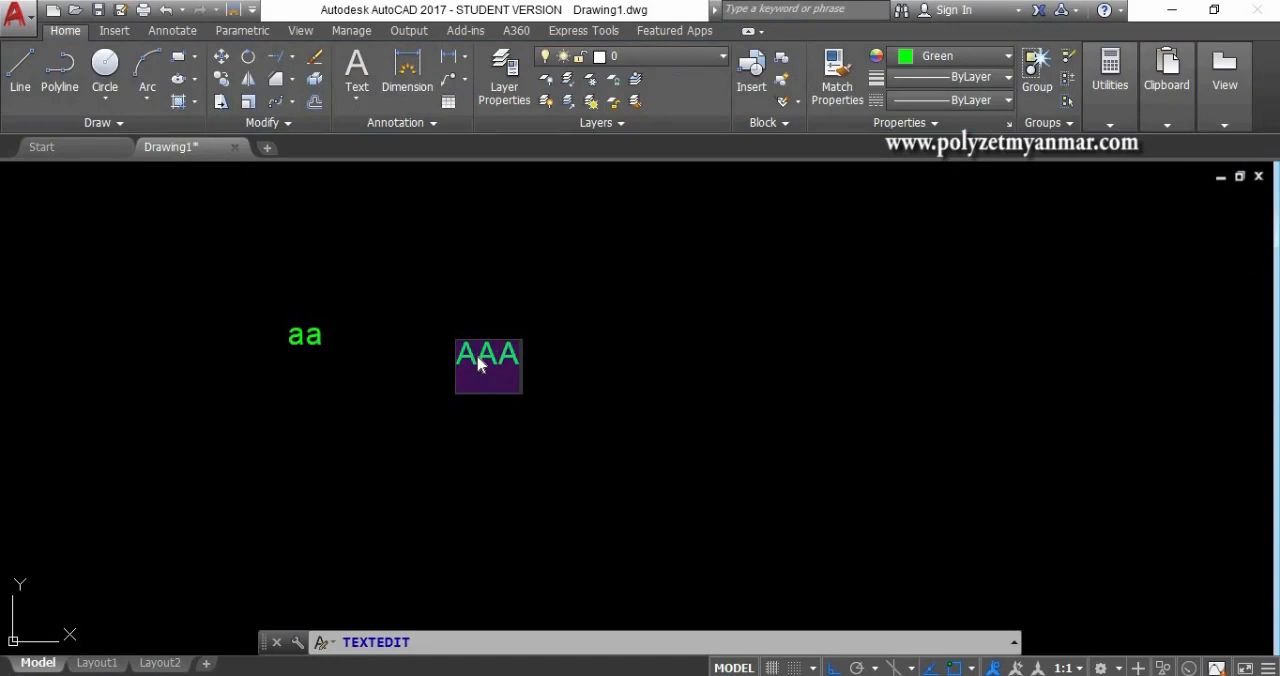
click(561, 337)
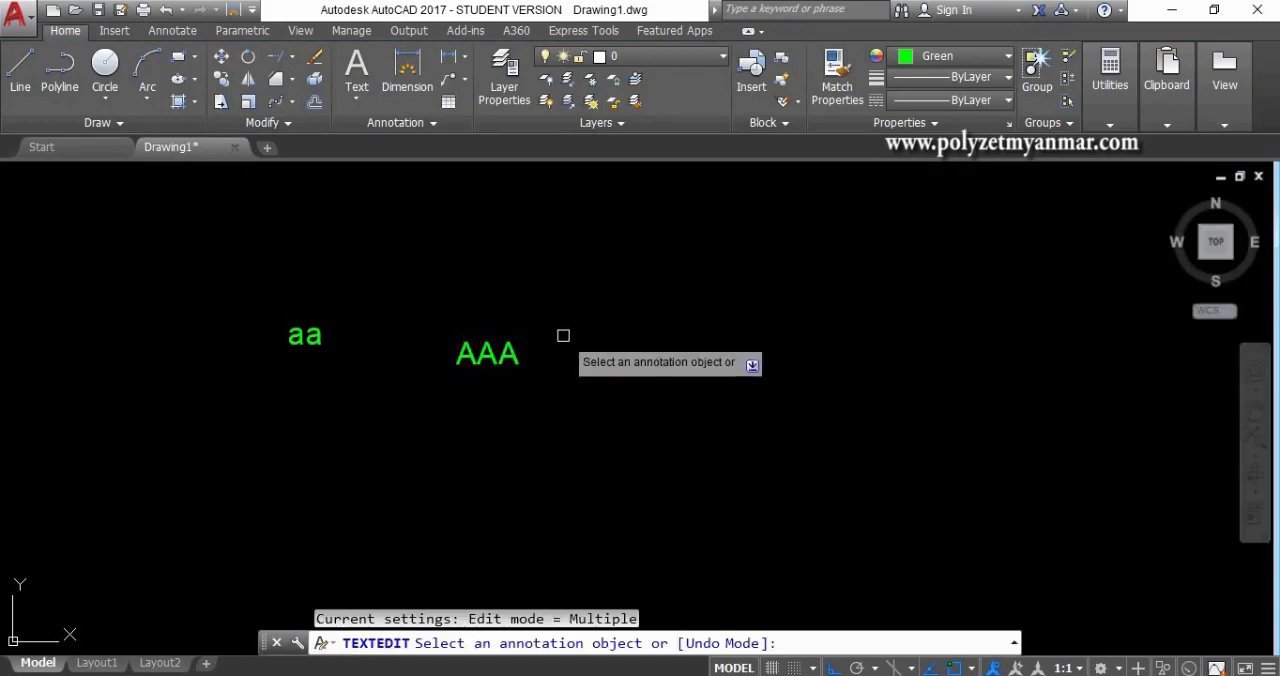
key(Escape)
- Copy the "AAA" single-line text about 885 units horizontally to its right
text(co)
key(Return)
click(482, 354)
click(458, 362)
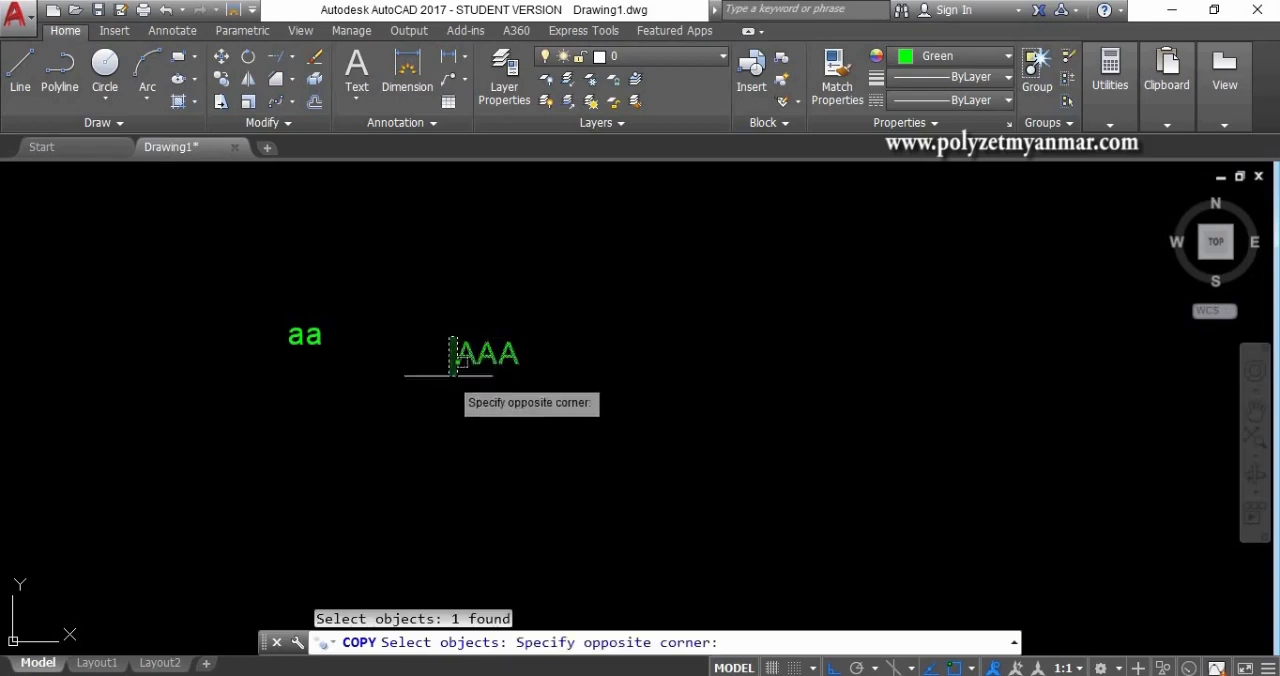
click(449, 390)
key(Return)
click(457, 358)
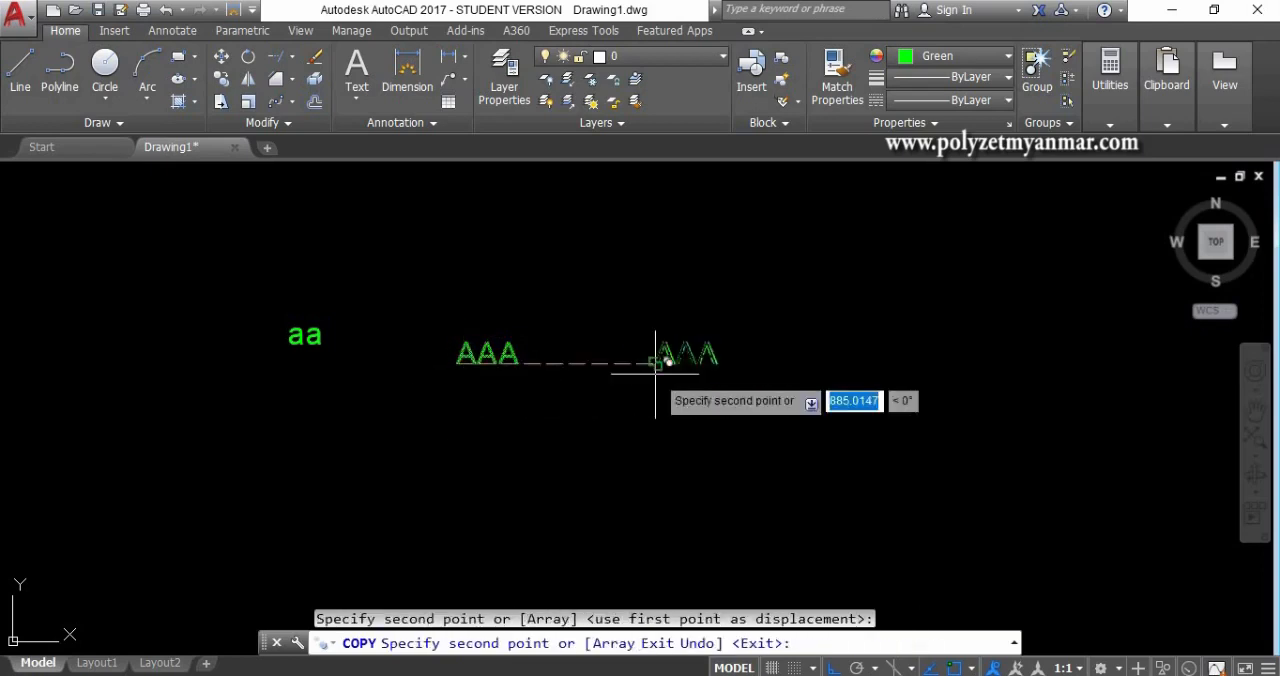
key(Escape)
- Copy the "aa" multiline text horizontally to both sides, one copy above the original "AAA" and one to the left
key(Return)
click(320, 338)
key(Return)
click(289, 343)
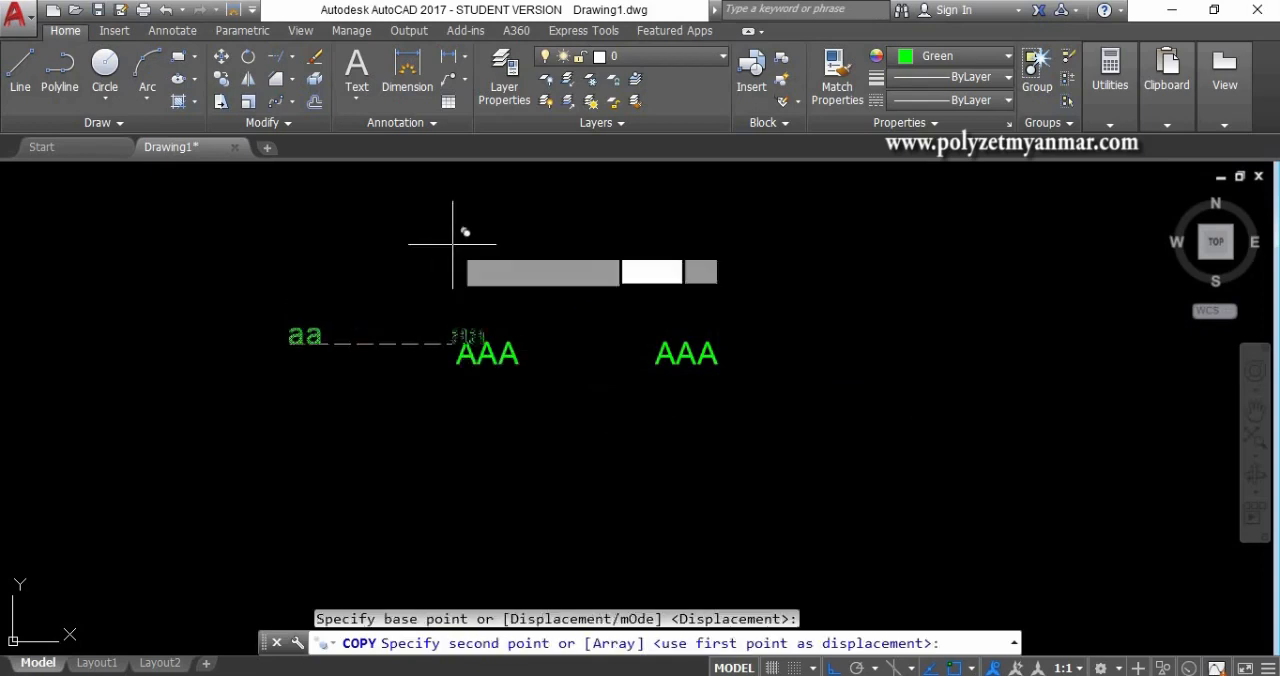
click(452, 343)
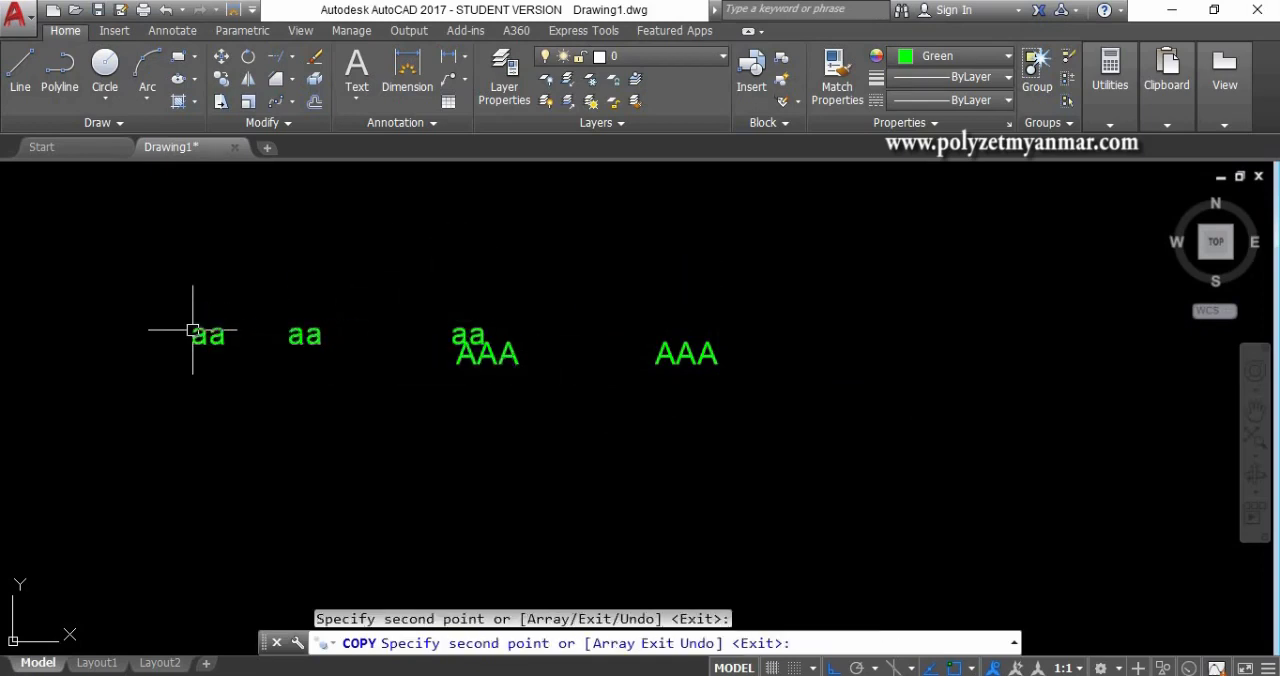
key(Escape)
- Select the leftmost "aa" and the original "AAA" to compare the grips of multiline and single-line text, and clear the selection
click(214, 350)
click(197, 320)
scroll(353, 413, down, 5)
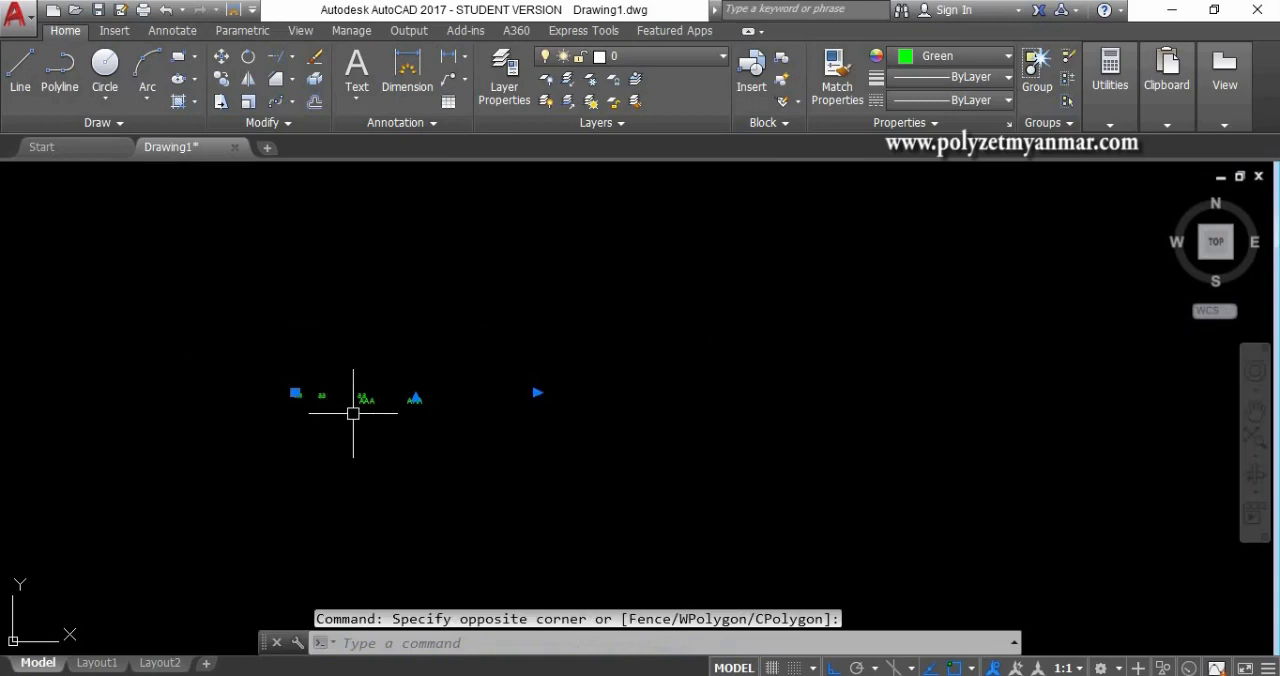
scroll(353, 413, up, 4)
key(Escape)
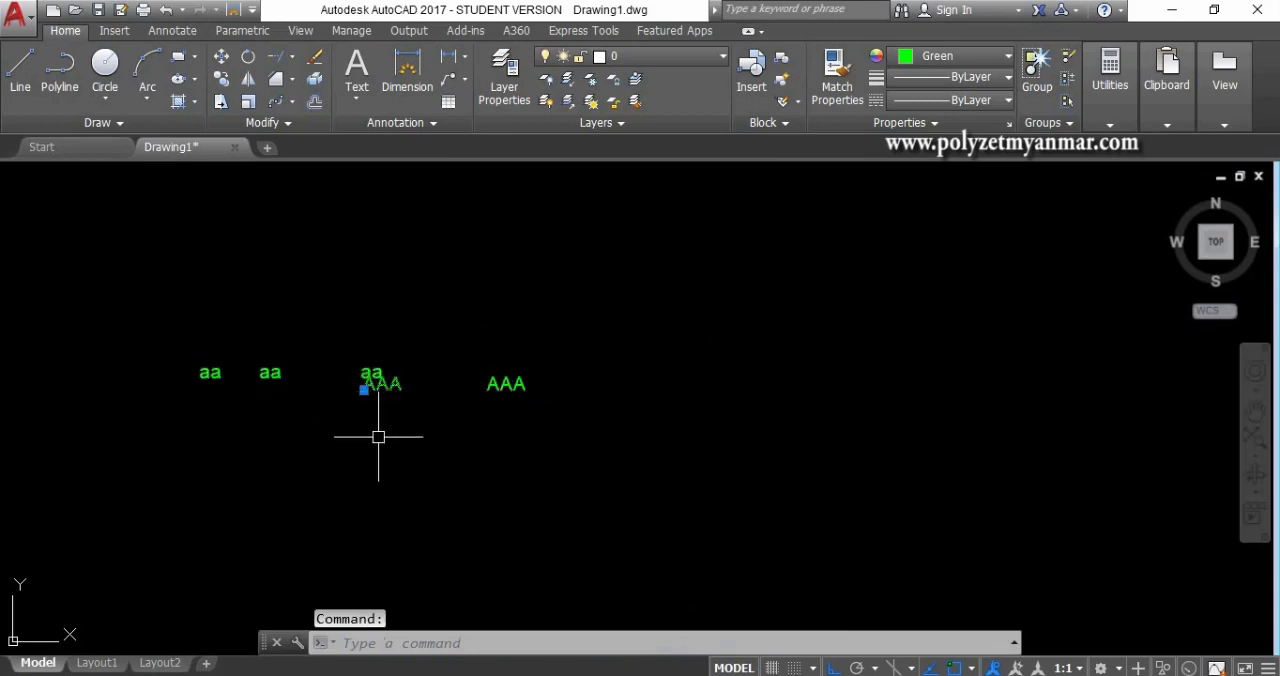
key(Escape)
- Create a multiline text reading "AA" with height 100 in the empty area right of the existing texts
middle_drag(634, 363, 410, 363)
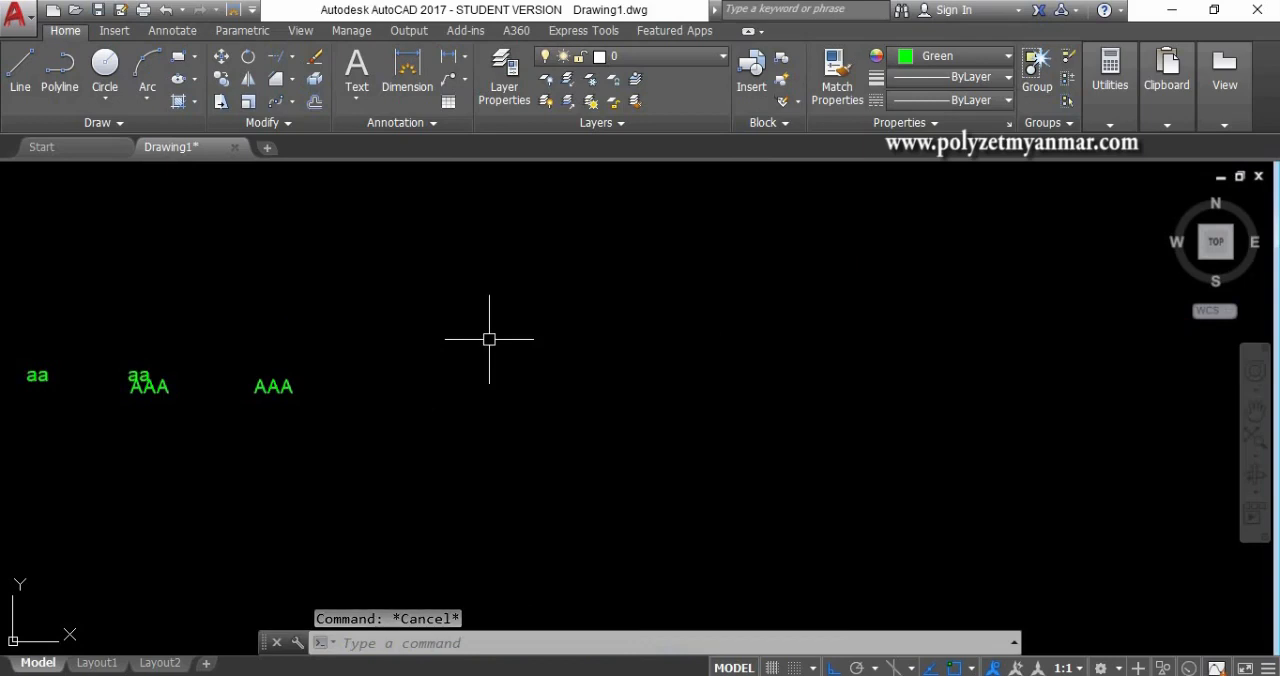
text(T)
key(Return)
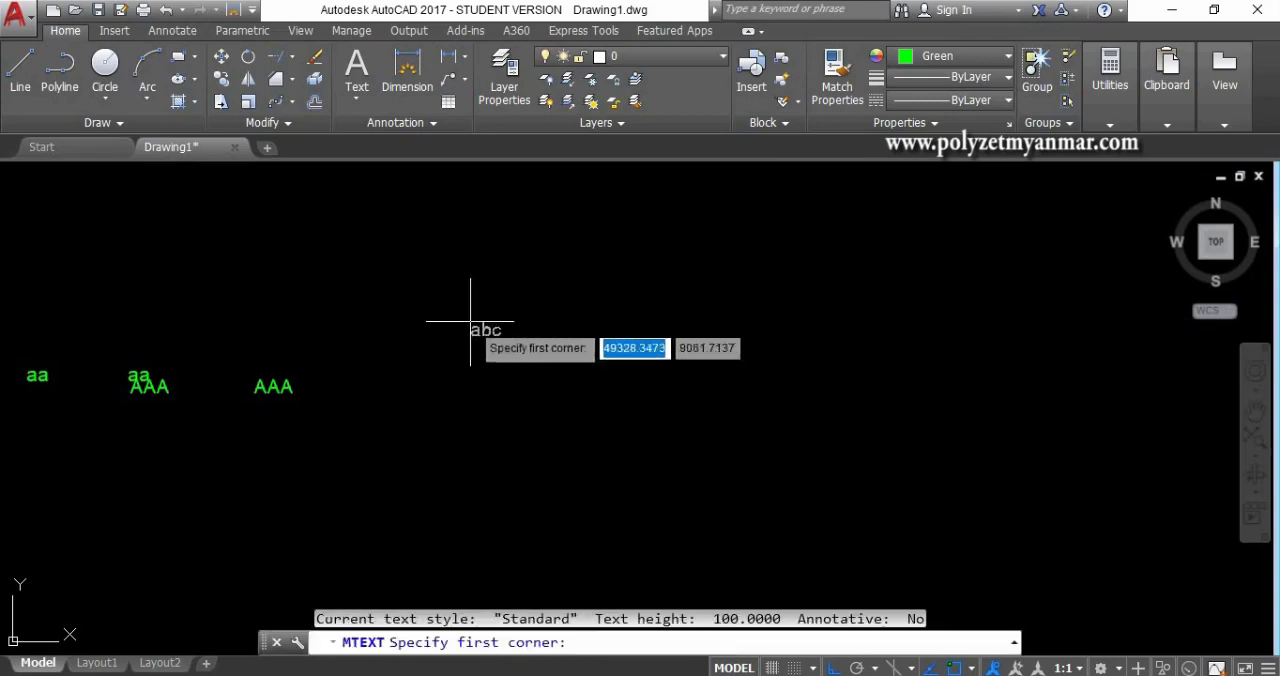
click(464, 296)
click(680, 396)
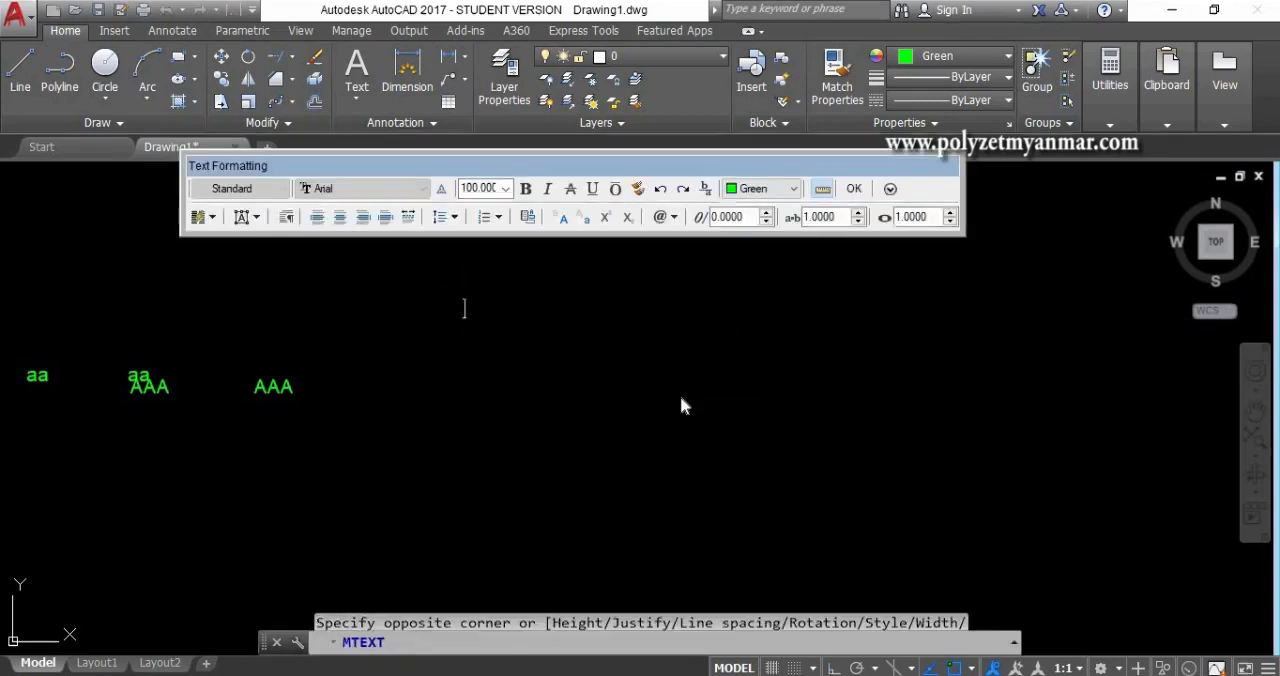
text(AA)
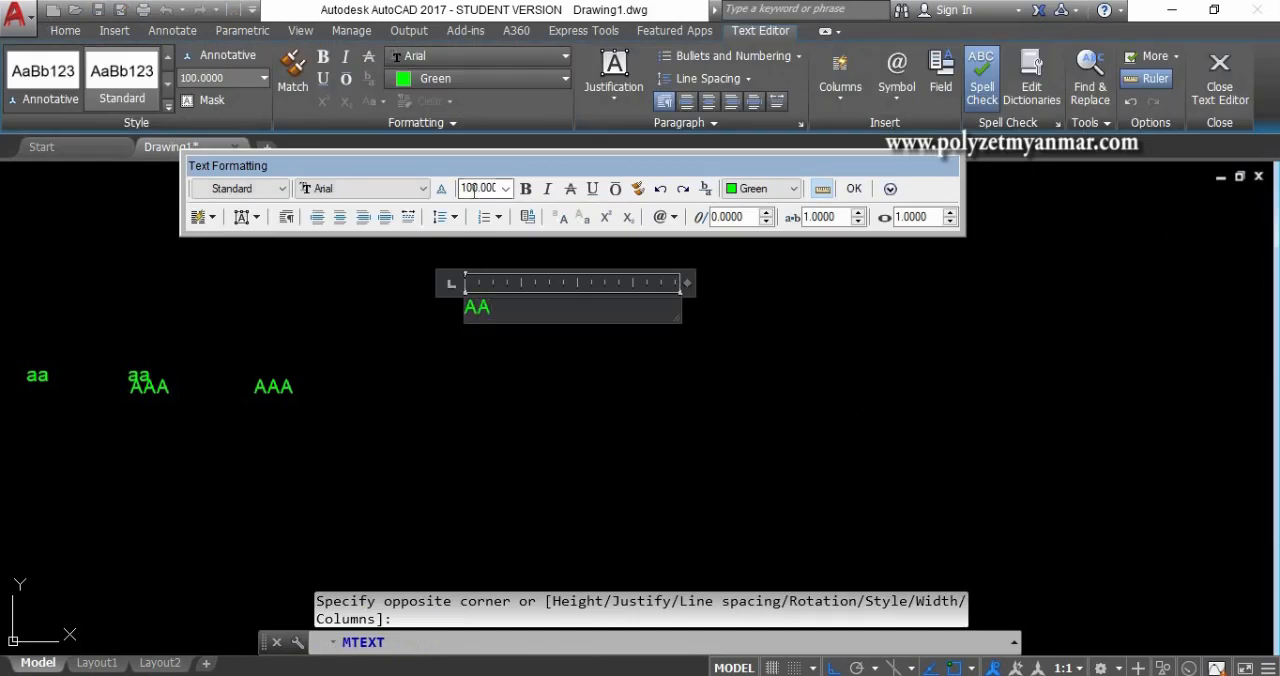
click(714, 349)
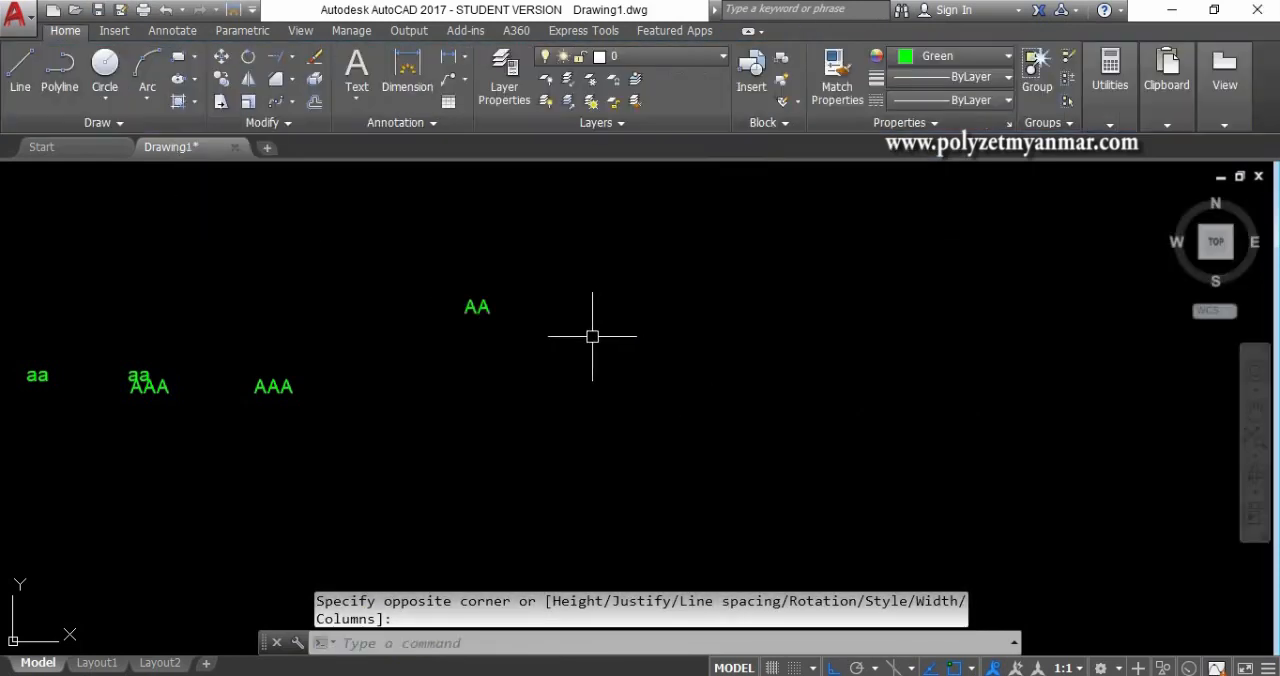
- Open the "AA" multiline text in its editor, and close the editor
click(466, 300)
double_click(471, 314)
click(540, 351)
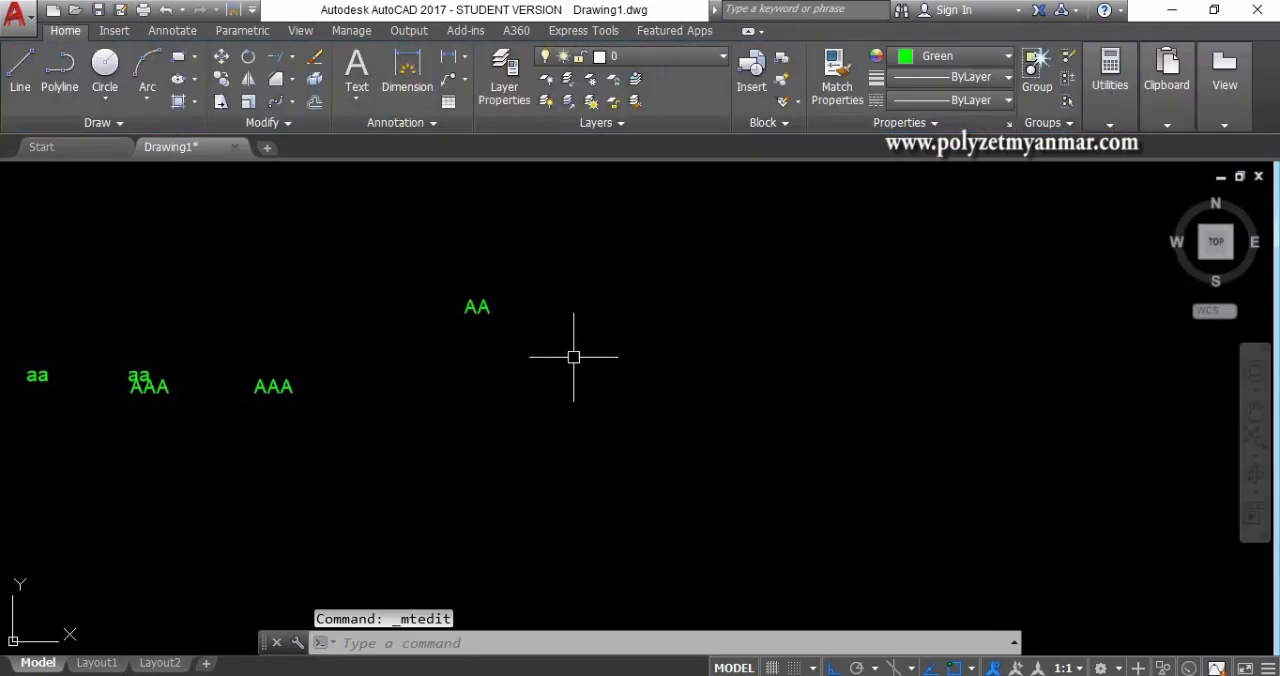
- Begin a single-line text below and to the right of the "AA" text, with a height of 100
text(D)
click(574, 358)
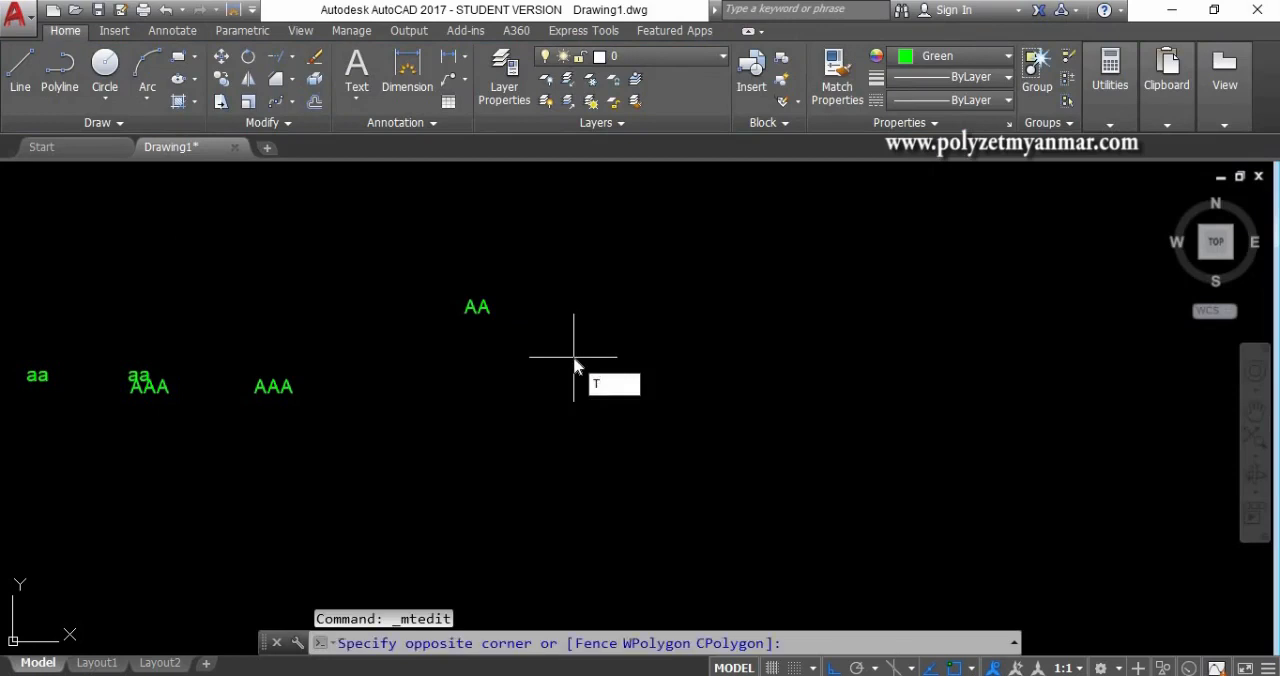
text(dt)
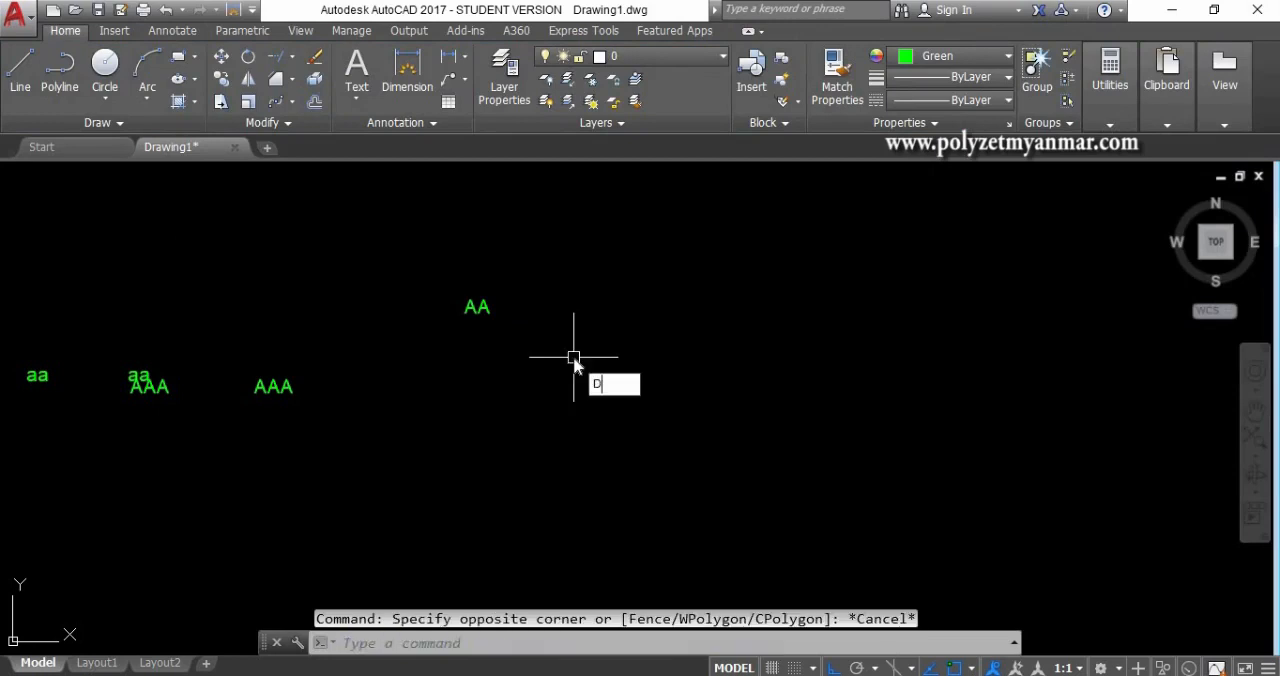
key(Return)
click(575, 393)
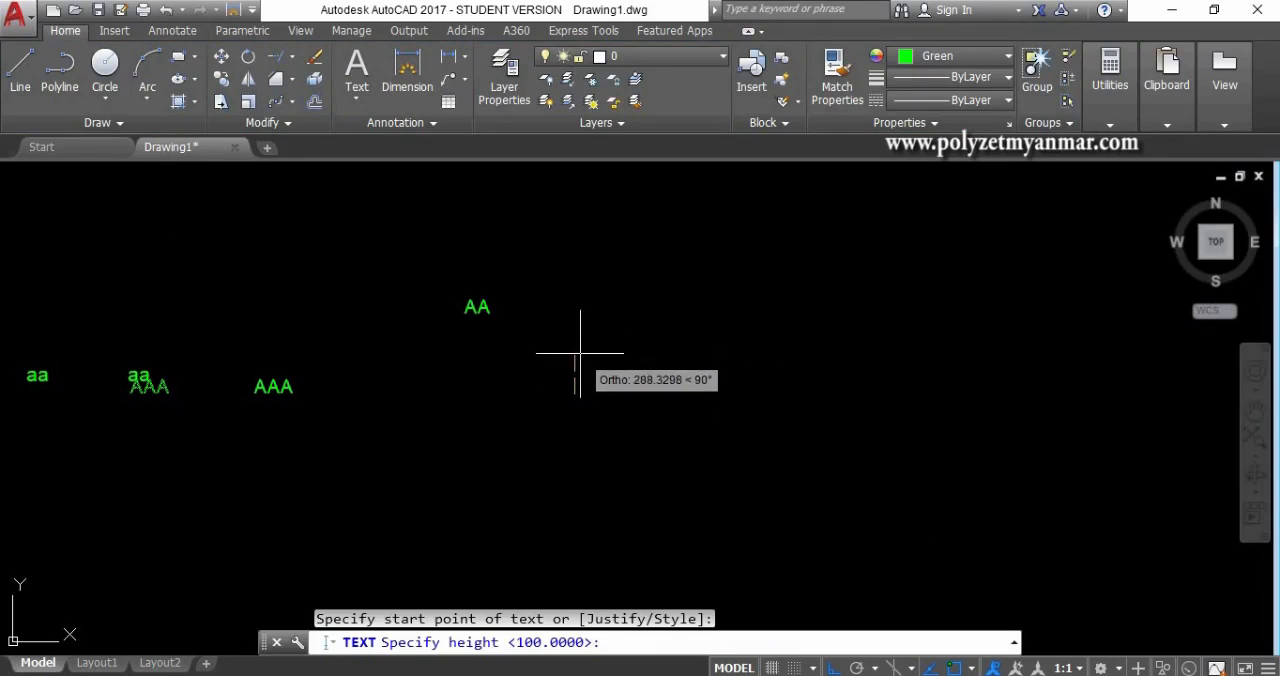
text(10)
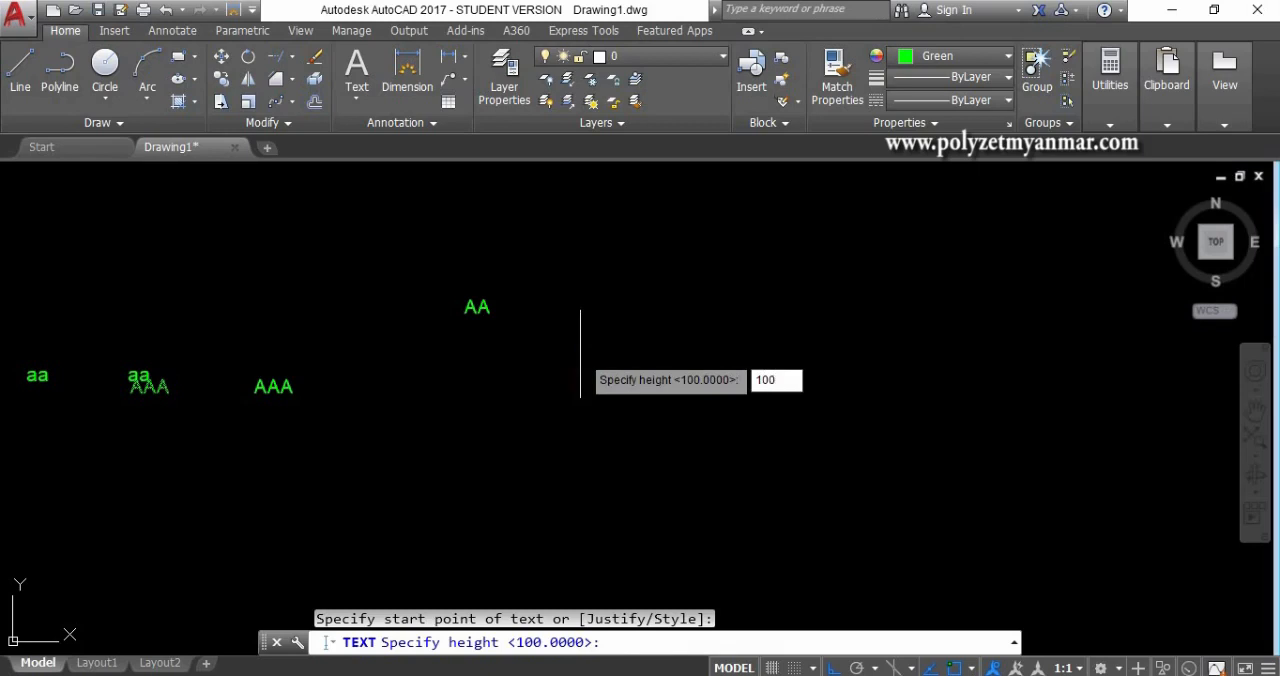
text(0)
key(Return)
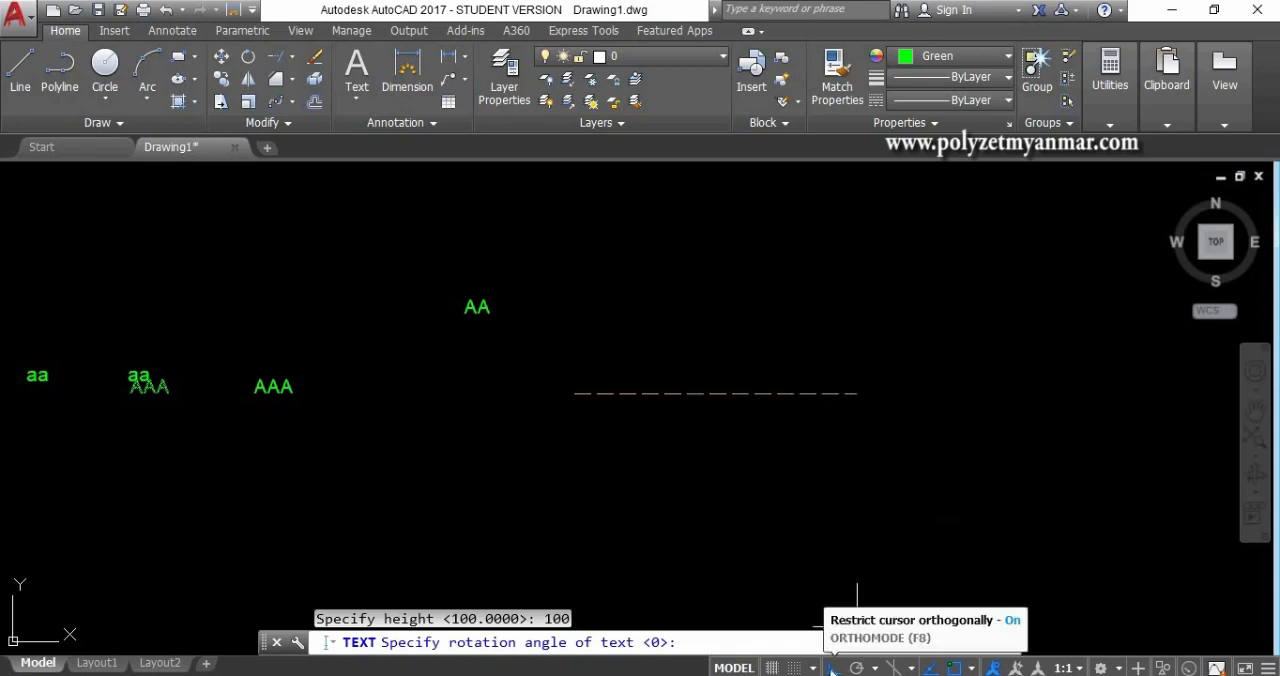
- Turn Ortho off, pick a rotation angle of about 36 degrees, and enter "AAAAA" as the single-line text
click(832, 668)
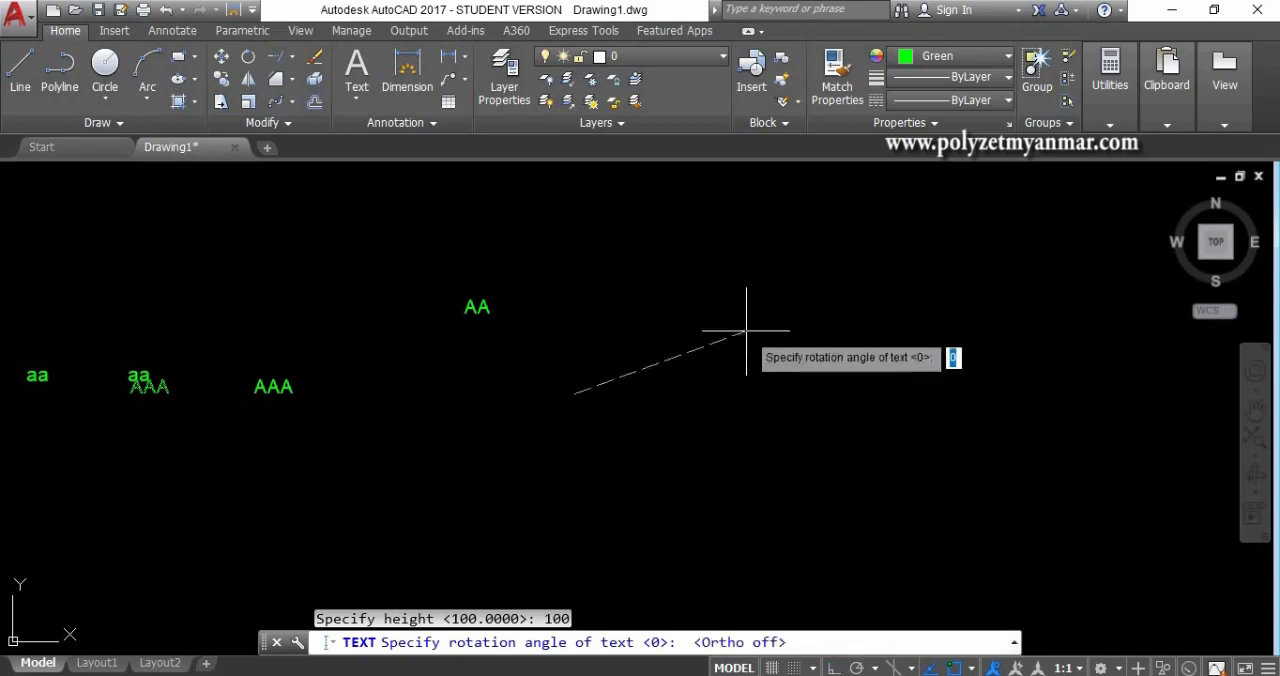
click(736, 273)
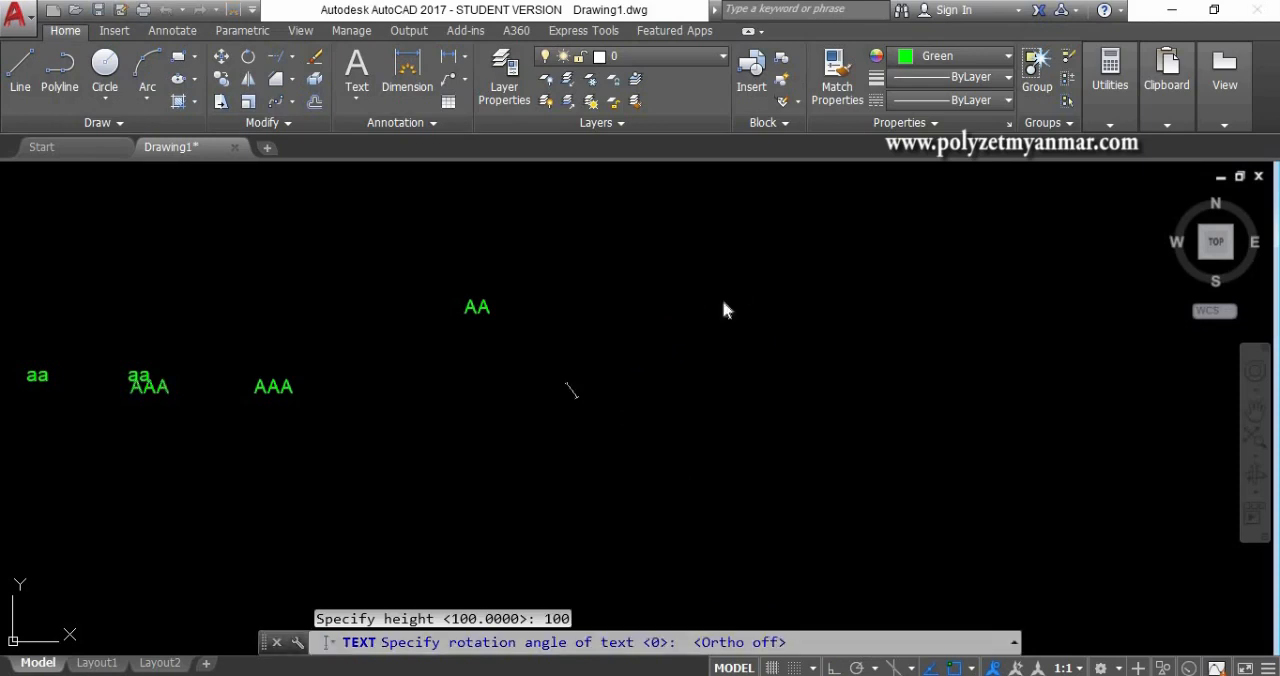
text(AAAAA)
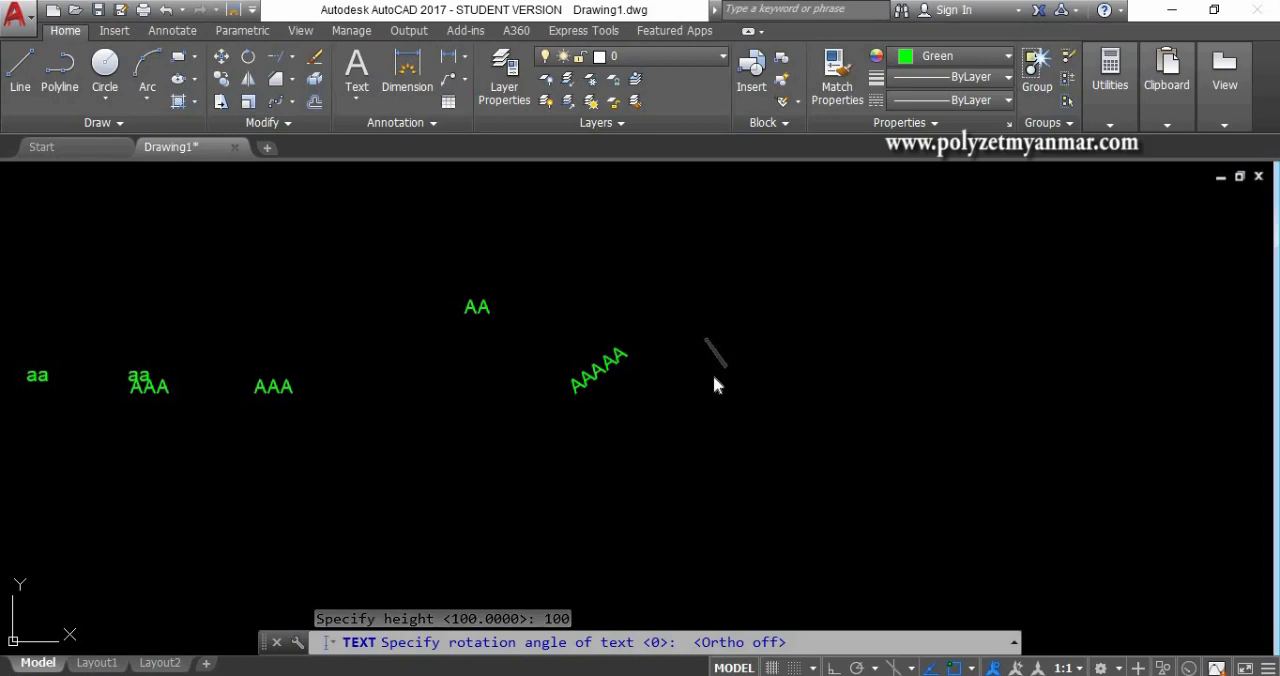
key(Return)
key(Return)
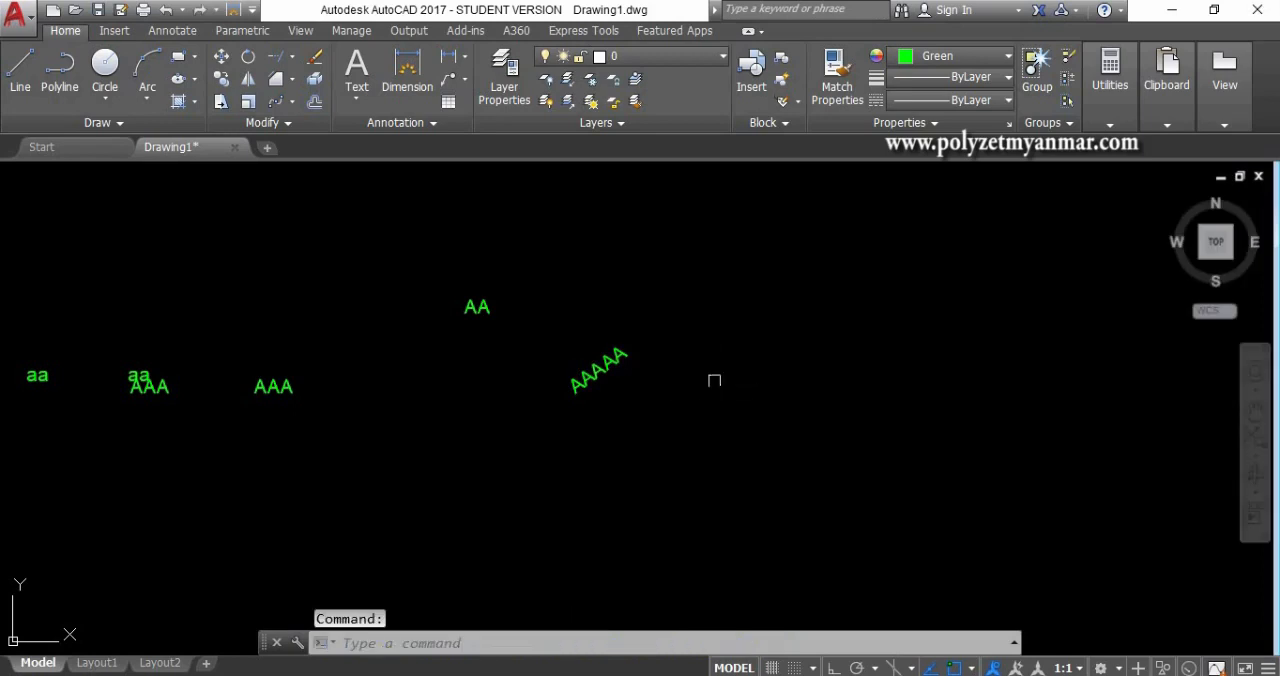
- Create a horizontal single-line text "AAA" right of the slanted text with Ortho on, picking a height of about 764
text(dt)
key(Return)
click(706, 426)
key(F8)
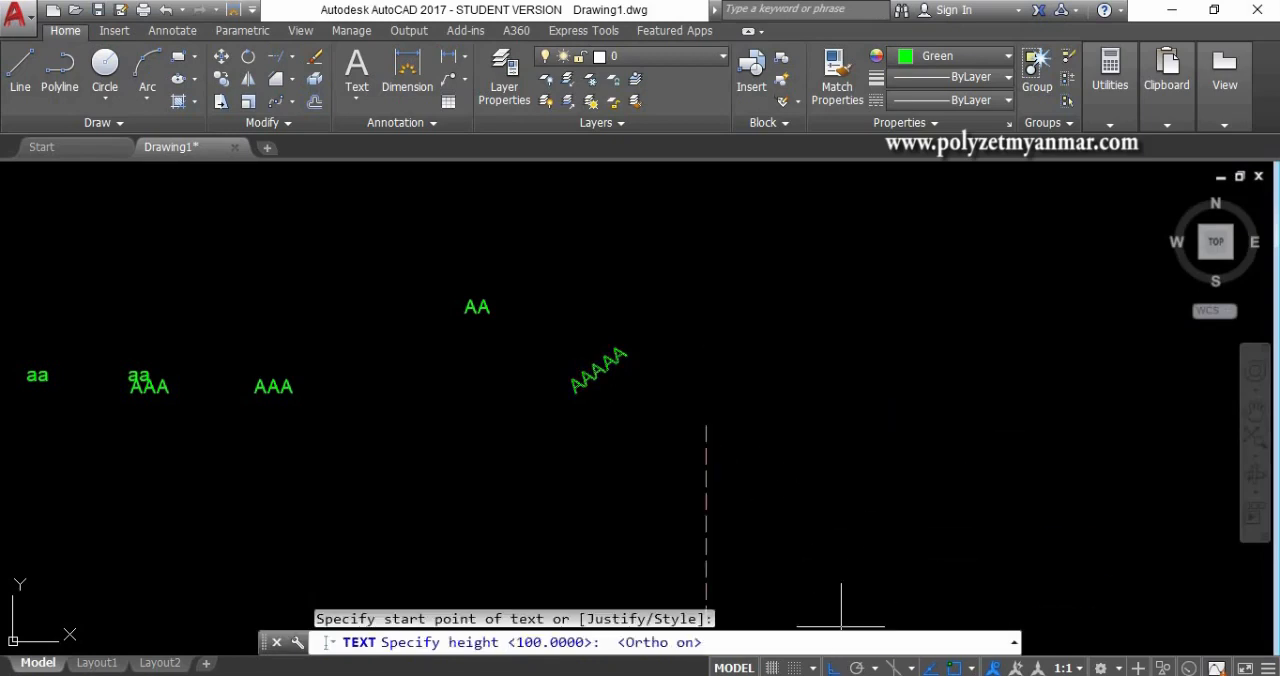
click(706, 320)
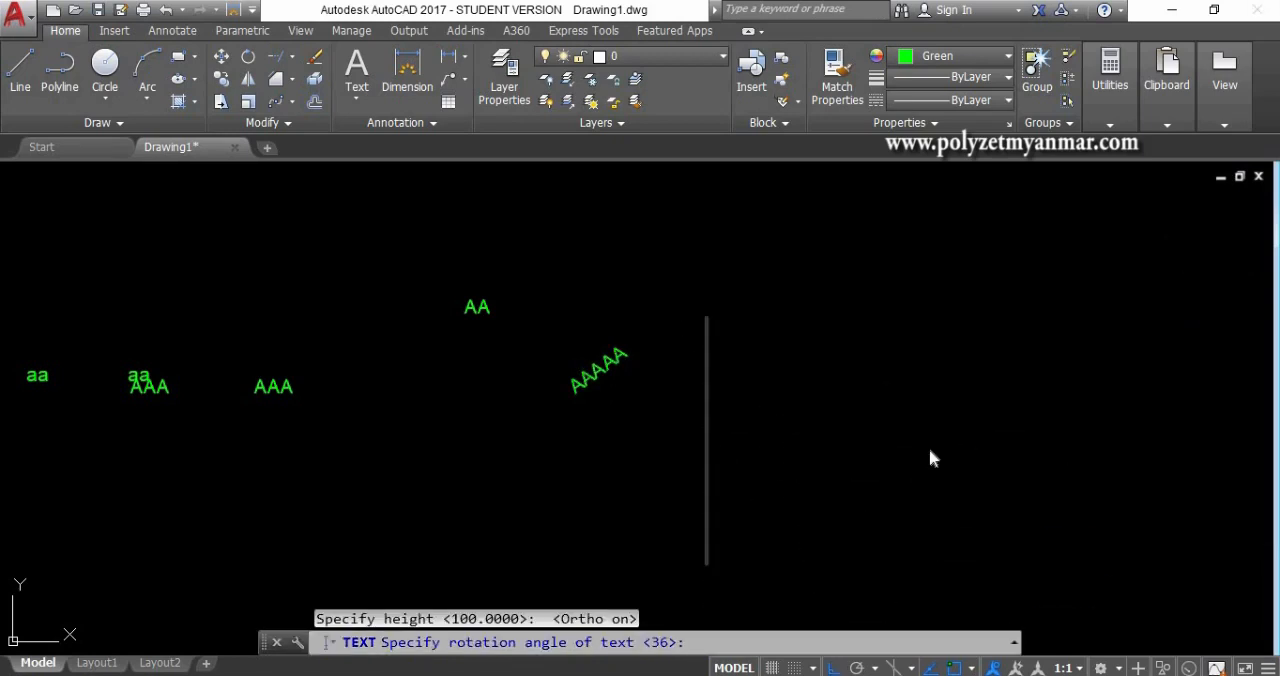
text(AAA)
key(Return)
key(Return)
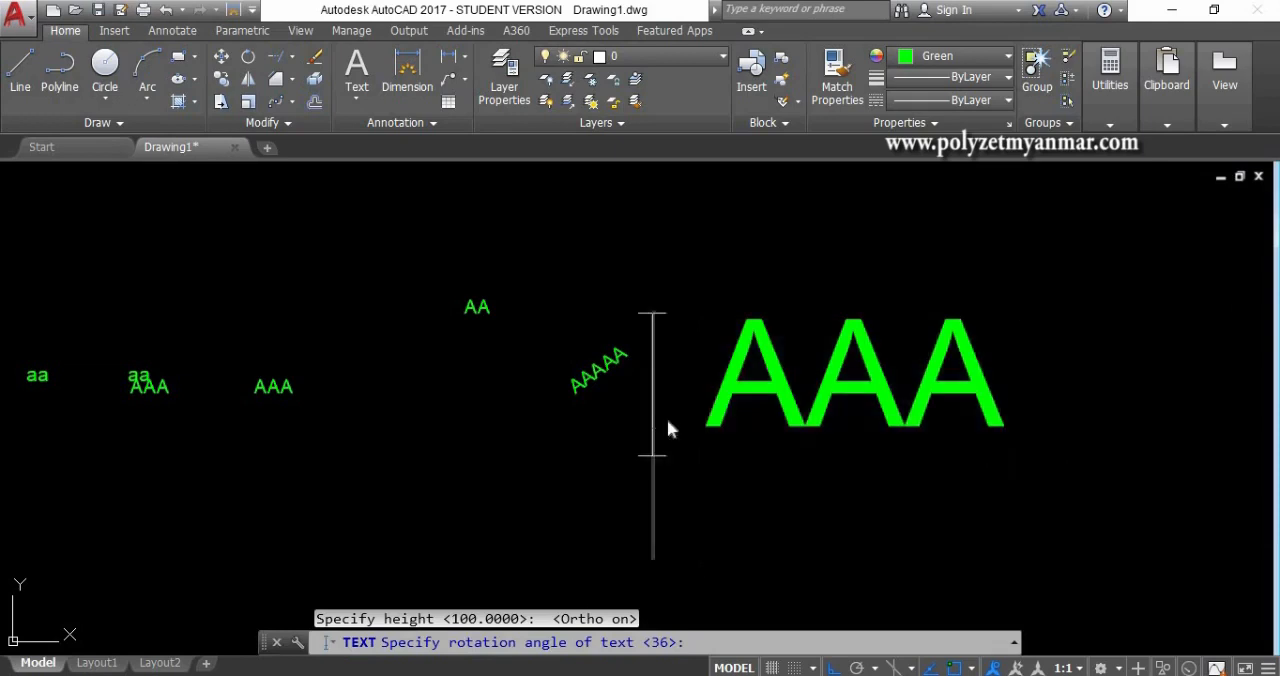
- Open the leftmost "aa" multiline text, view the list of insertable symbols, and close the editor
scroll(681, 418, down, 4)
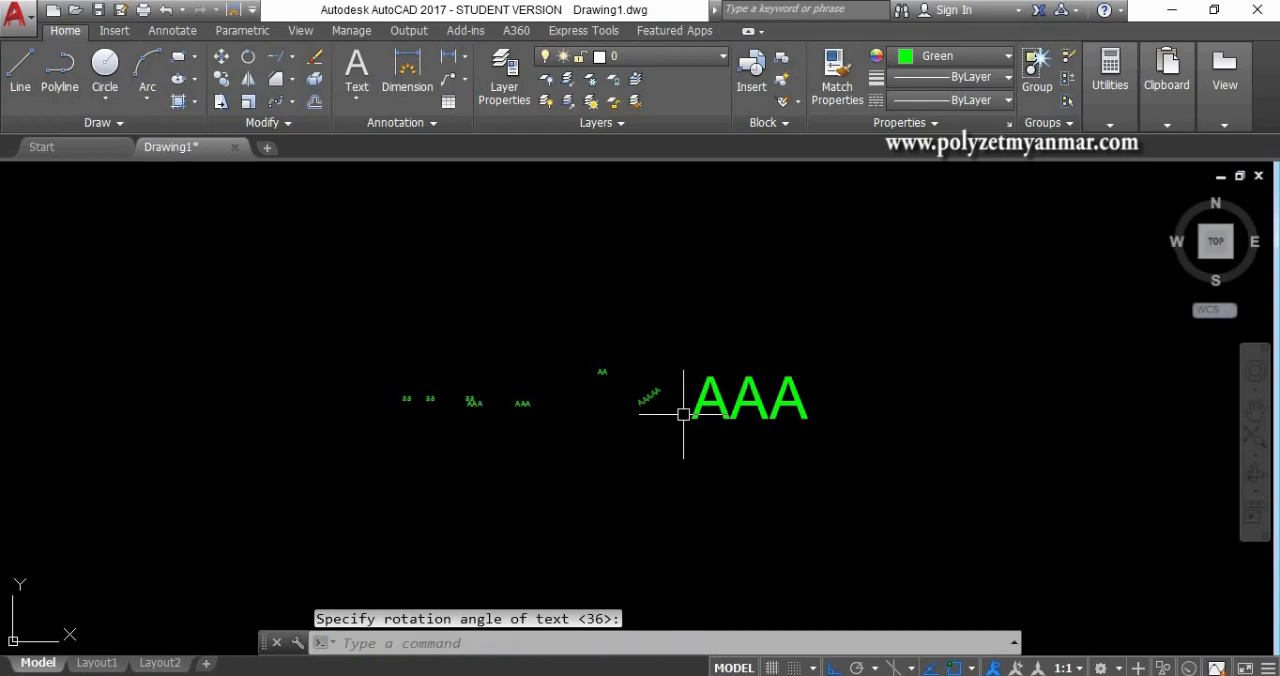
middle_drag(697, 406, 703, 408)
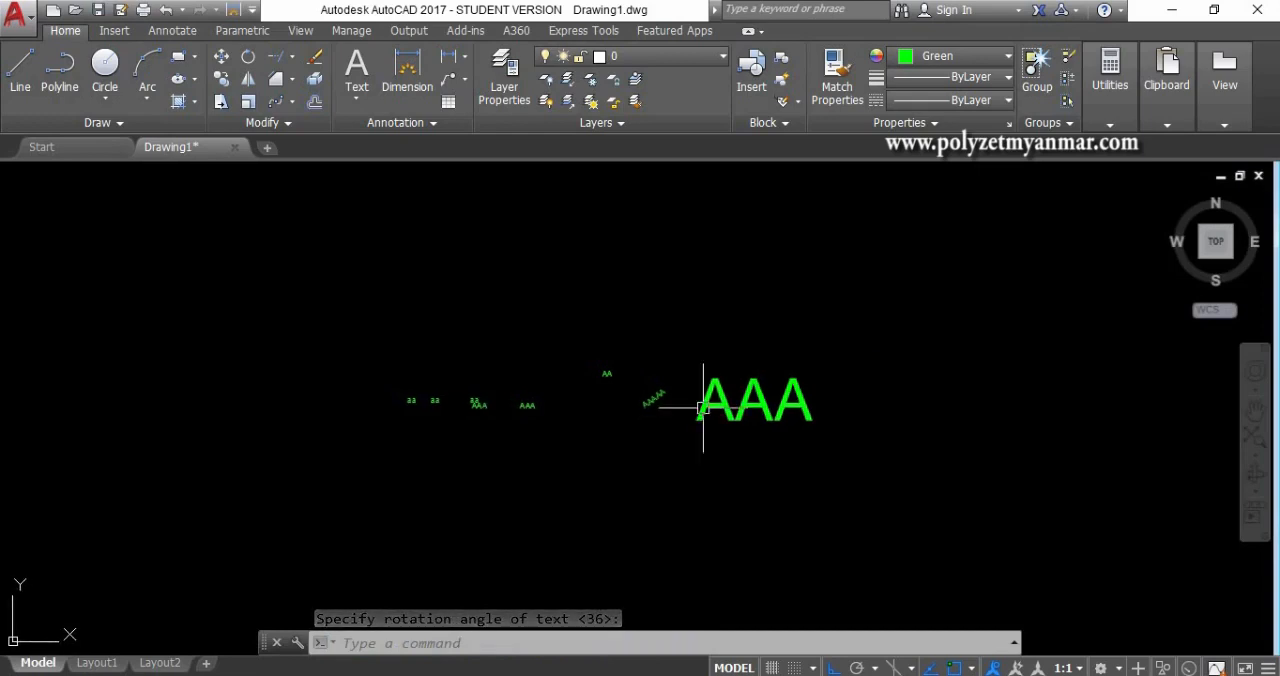
scroll(480, 380, up, 4)
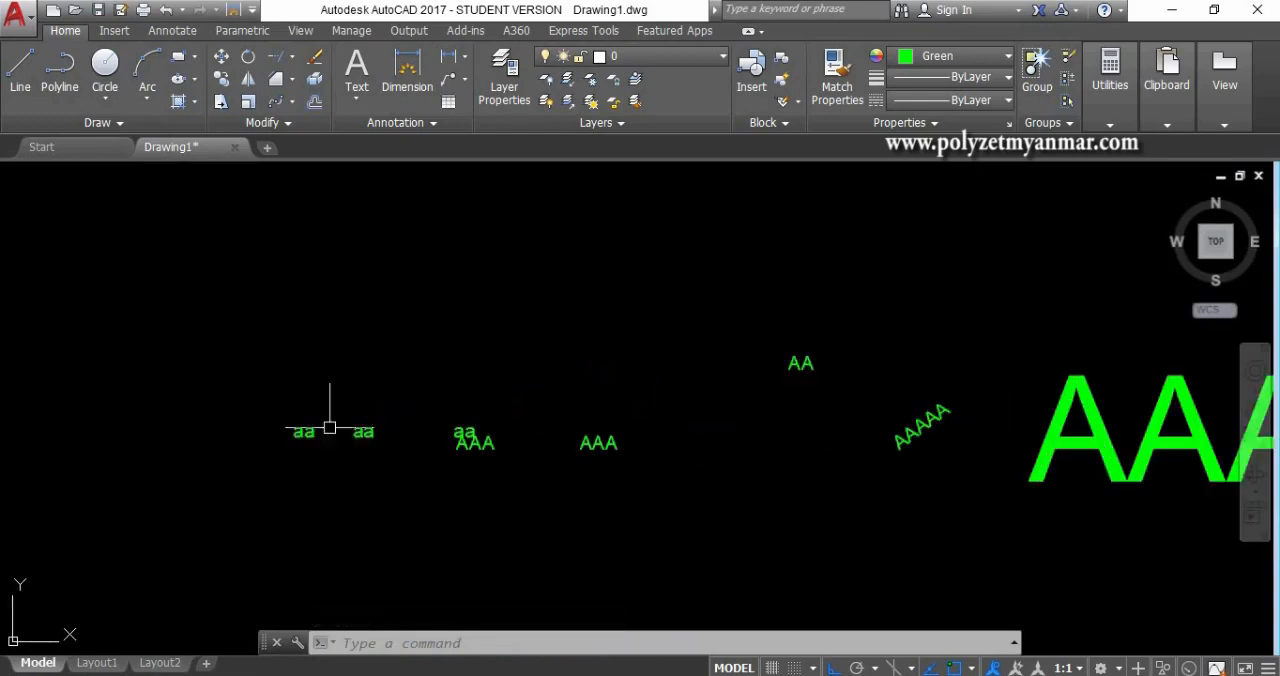
double_click(300, 431)
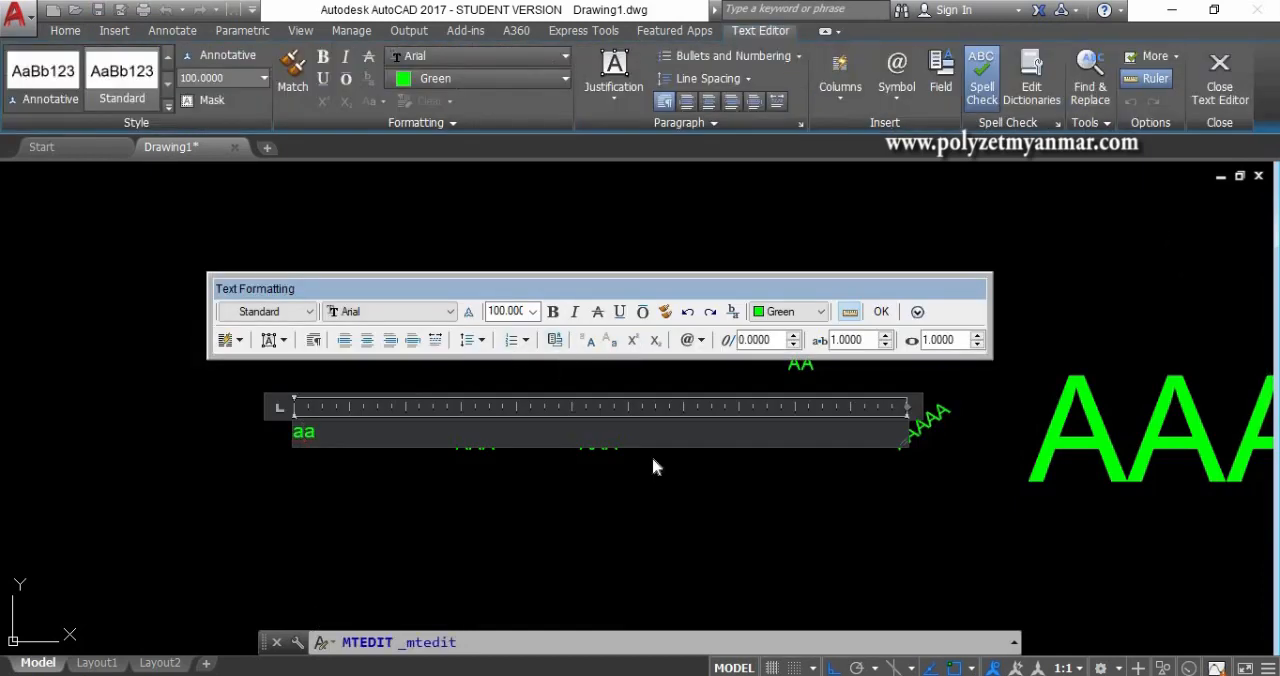
click(701, 341)
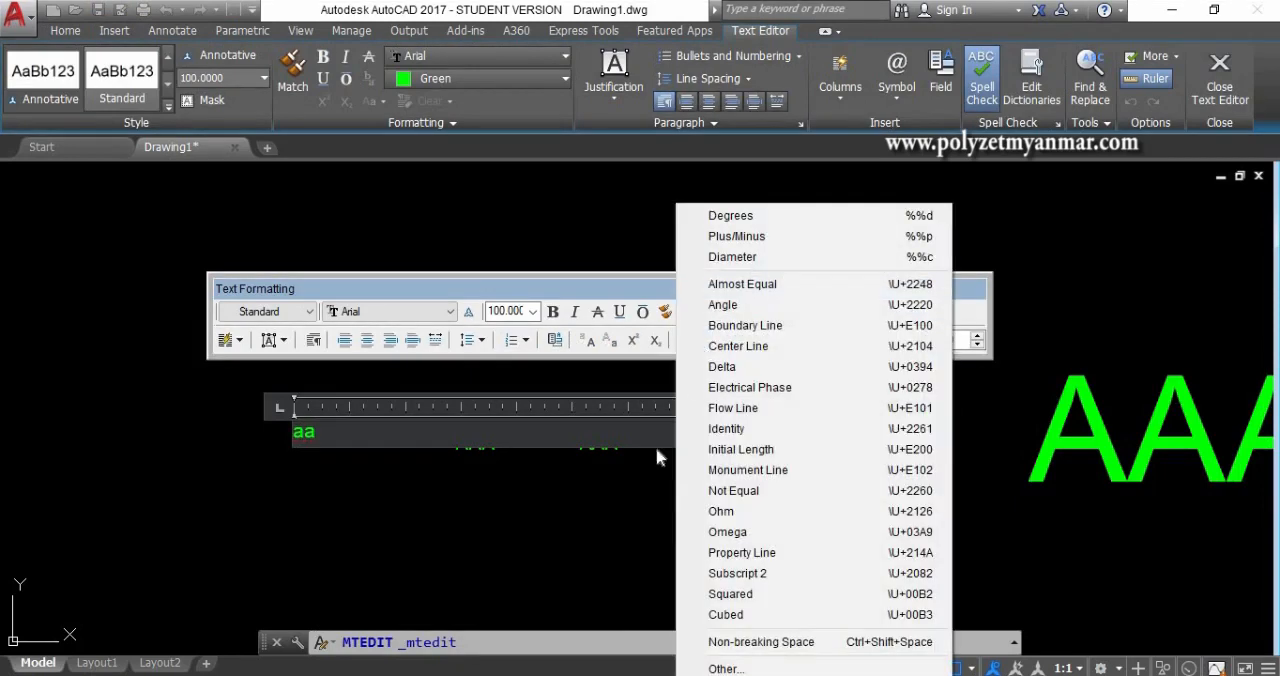
click(622, 487)
click(616, 477)
- Draw a horizontal line about 2922 long above and to the right of the large "AAA" text
scroll(474, 477, down, 5)
middle_drag(668, 451, 430, 446)
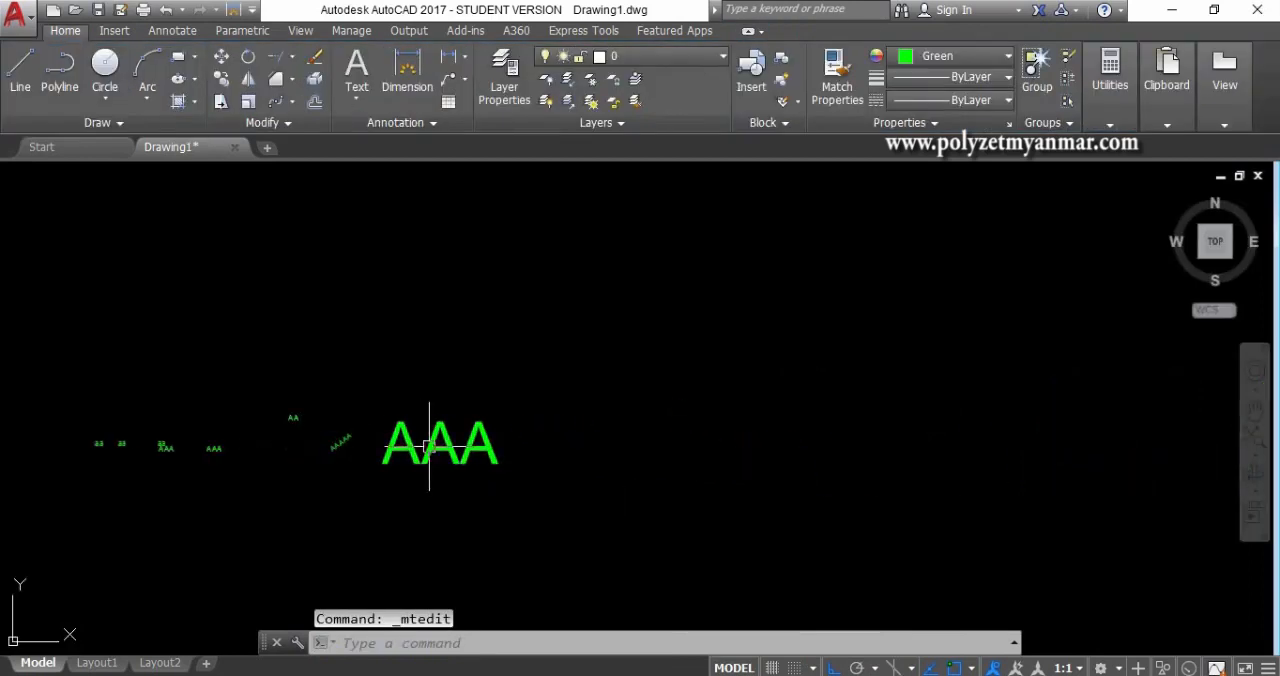
scroll(430, 447, up, 2)
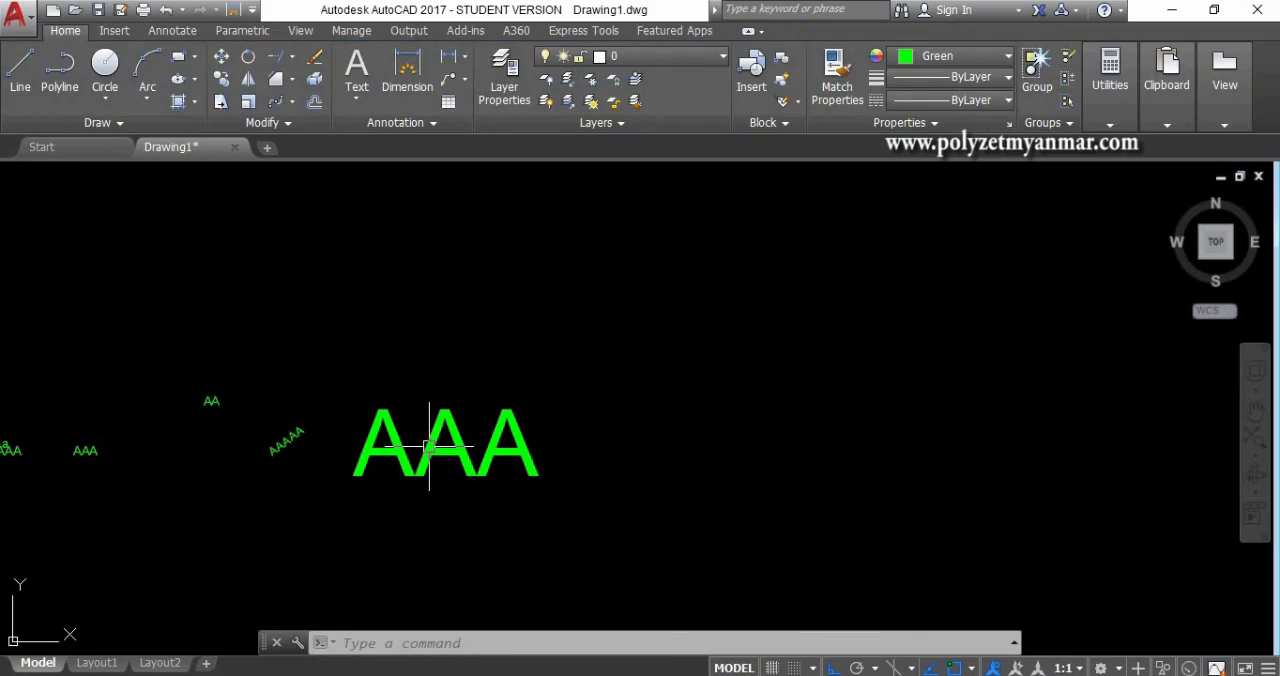
mouse_move(425, 446)
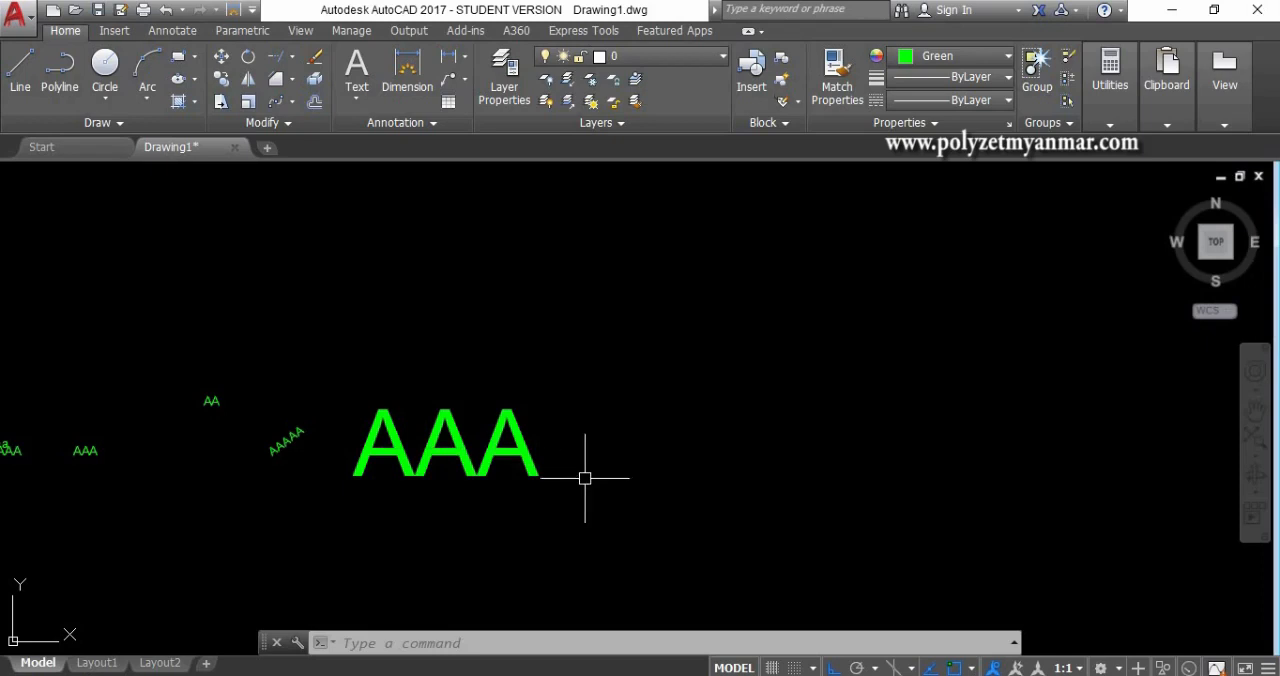
text(l)
key(Return)
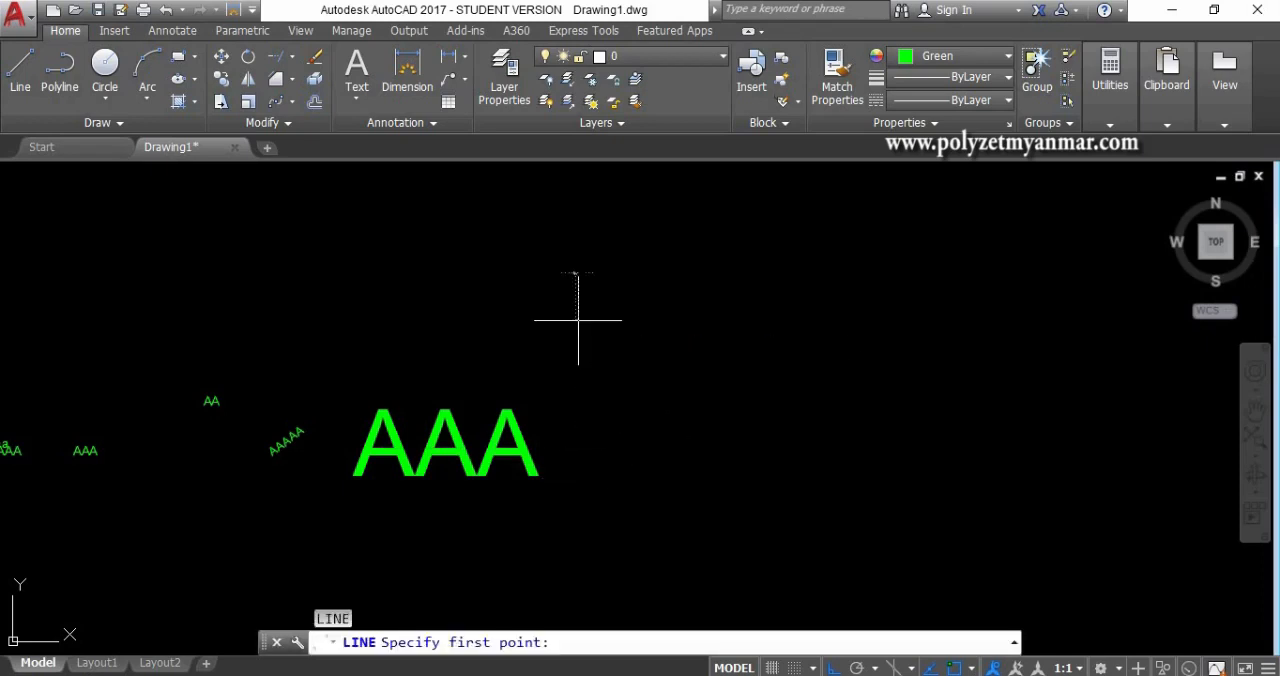
click(576, 319)
click(813, 319)
key(Return)
- Draw a circle with a radius of about 476 below the horizontal line's right end
middle_drag(803, 346, 681, 335)
text(c)
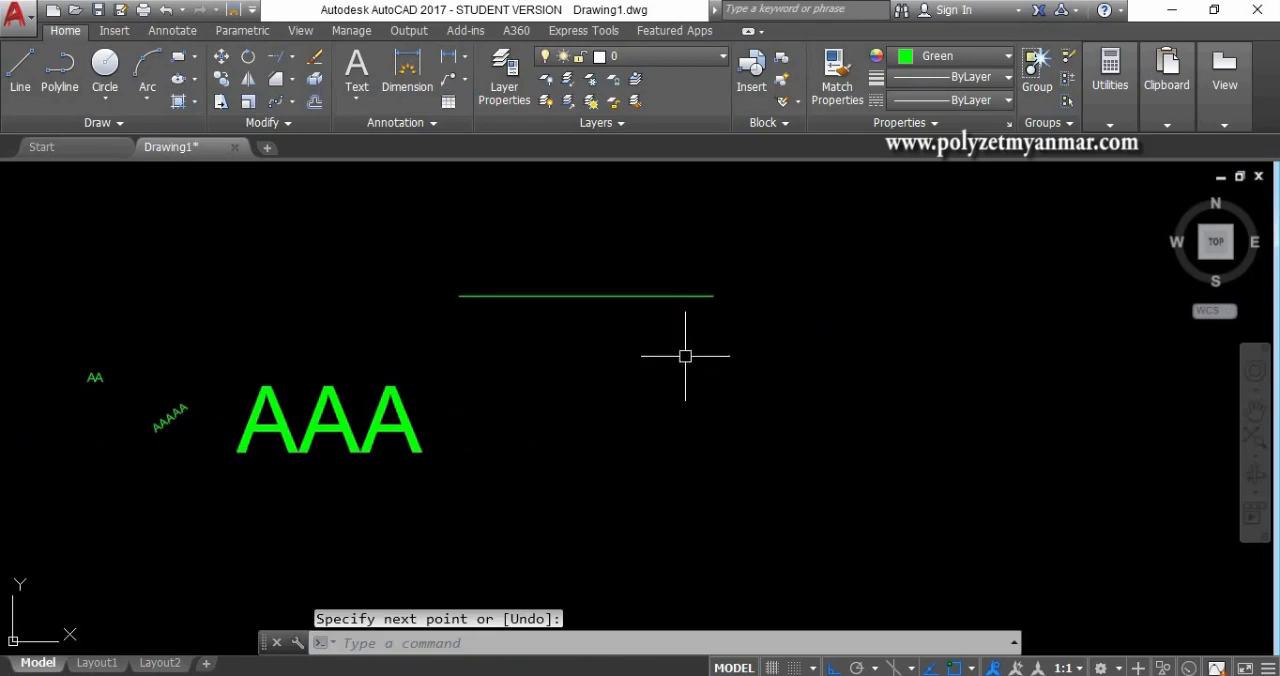
key(Return)
click(694, 424)
click(730, 386)
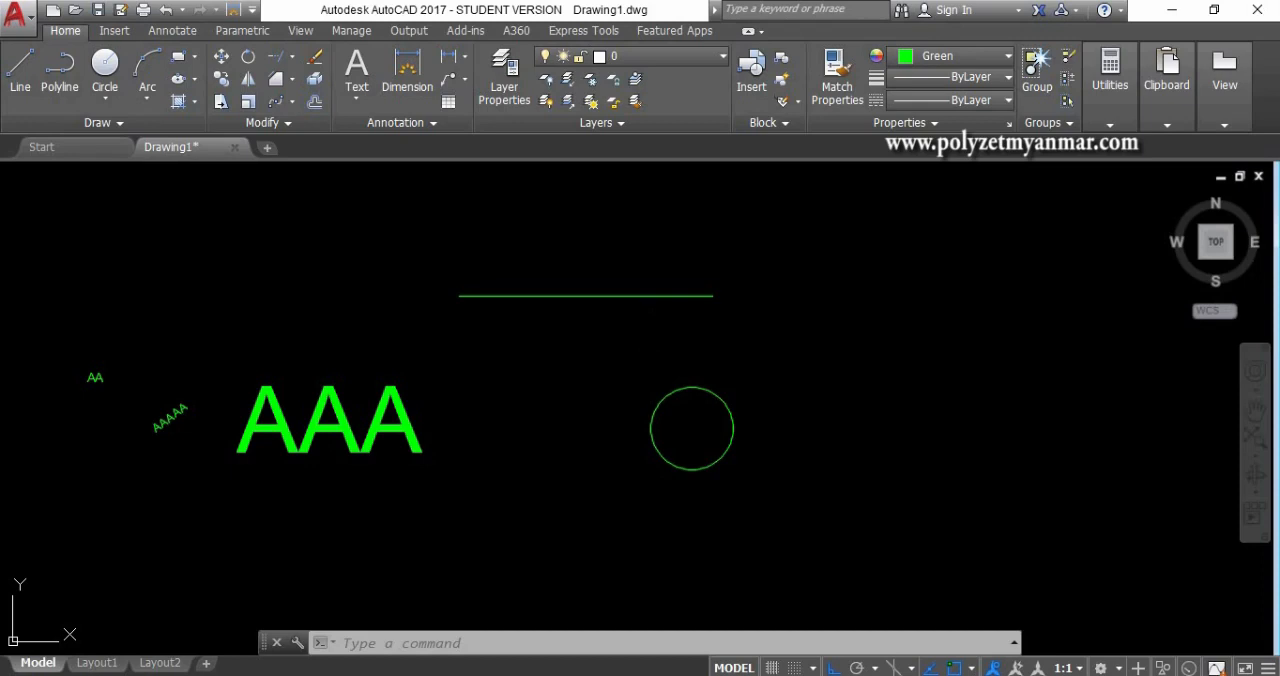
- Open the Properties palette and move it clear of the line, the circle and the large "AAA" text
key(ctrl+1)
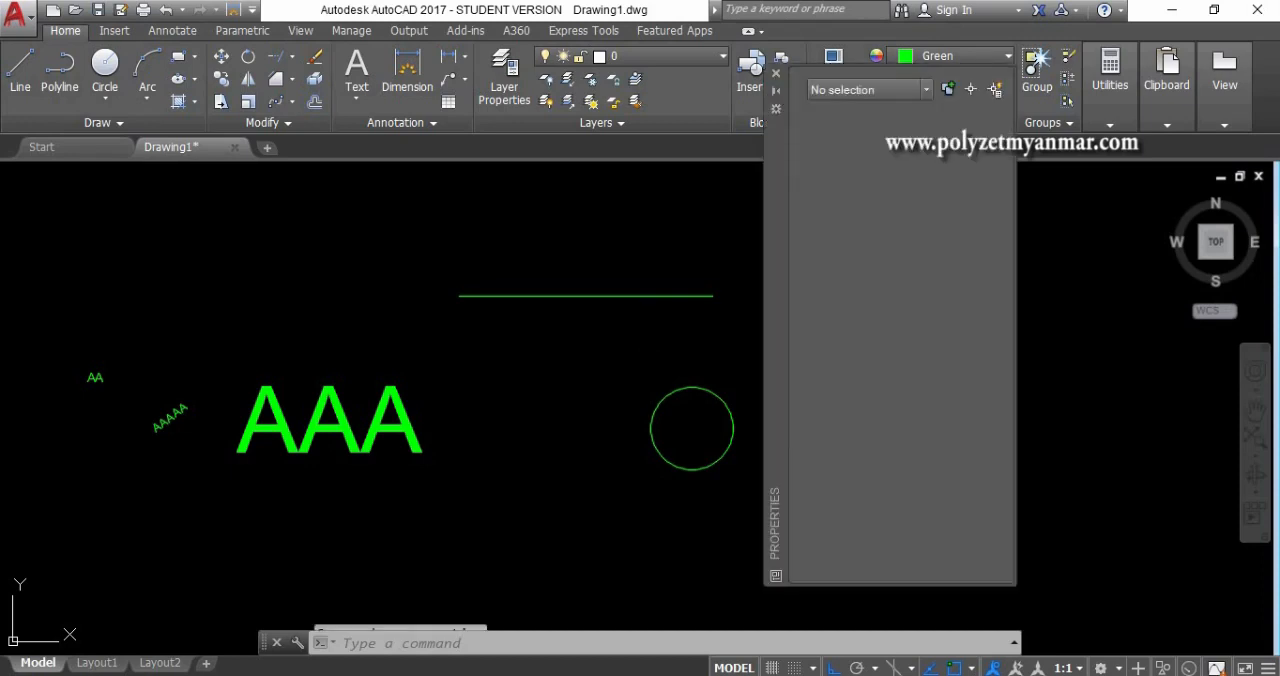
drag(776, 134, 126, 129)
scroll(737, 316, down, 4)
scroll(457, 352, up, 4)
middle_drag(746, 337, 560, 341)
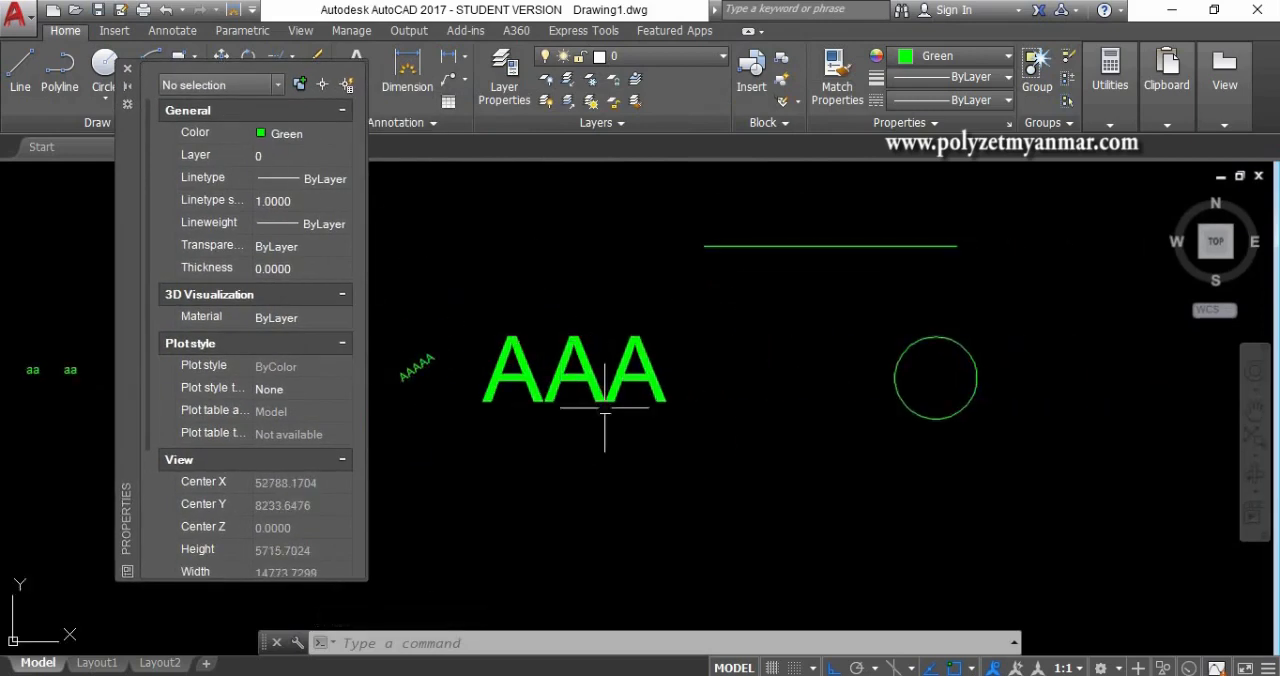
- Select the horizontal line and view its geometry properties, including coordinates, length and angle
click(643, 440)
click(643, 440)
click(779, 301)
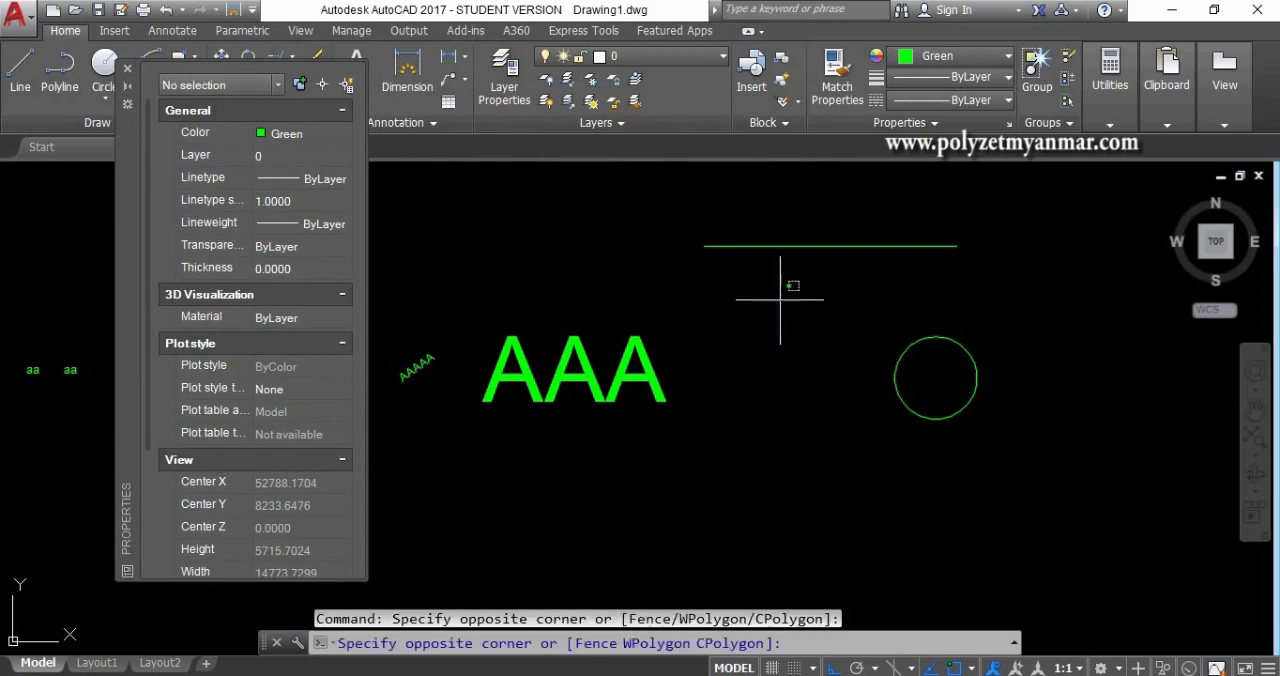
click(723, 228)
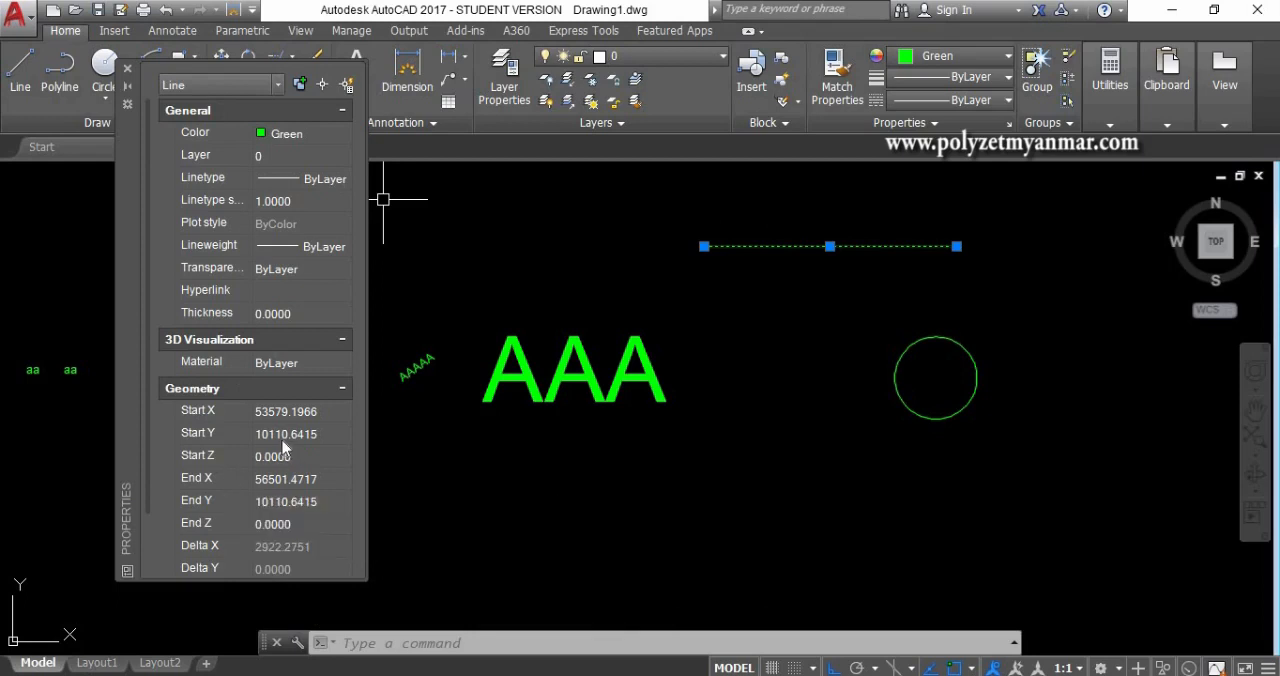
scroll(282, 443, down, 3)
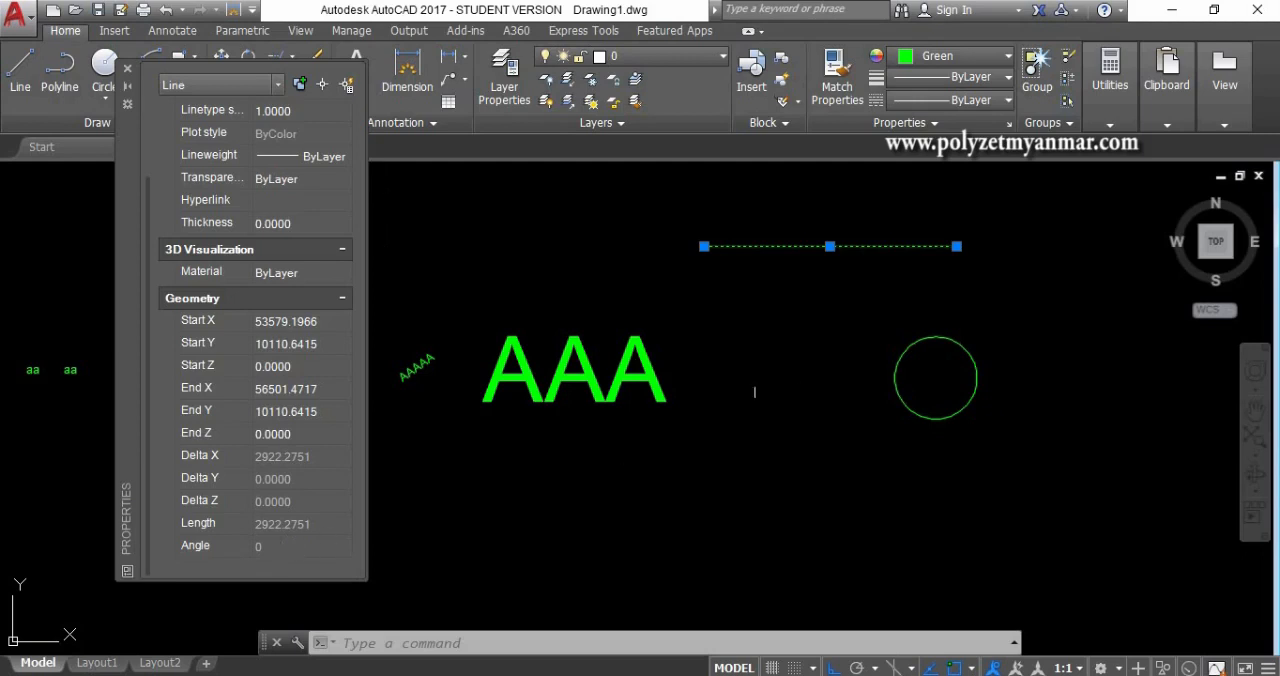
- Select the circle instead of the line and view its radius, diameter, circumference and area
key(Escape)
click(898, 393)
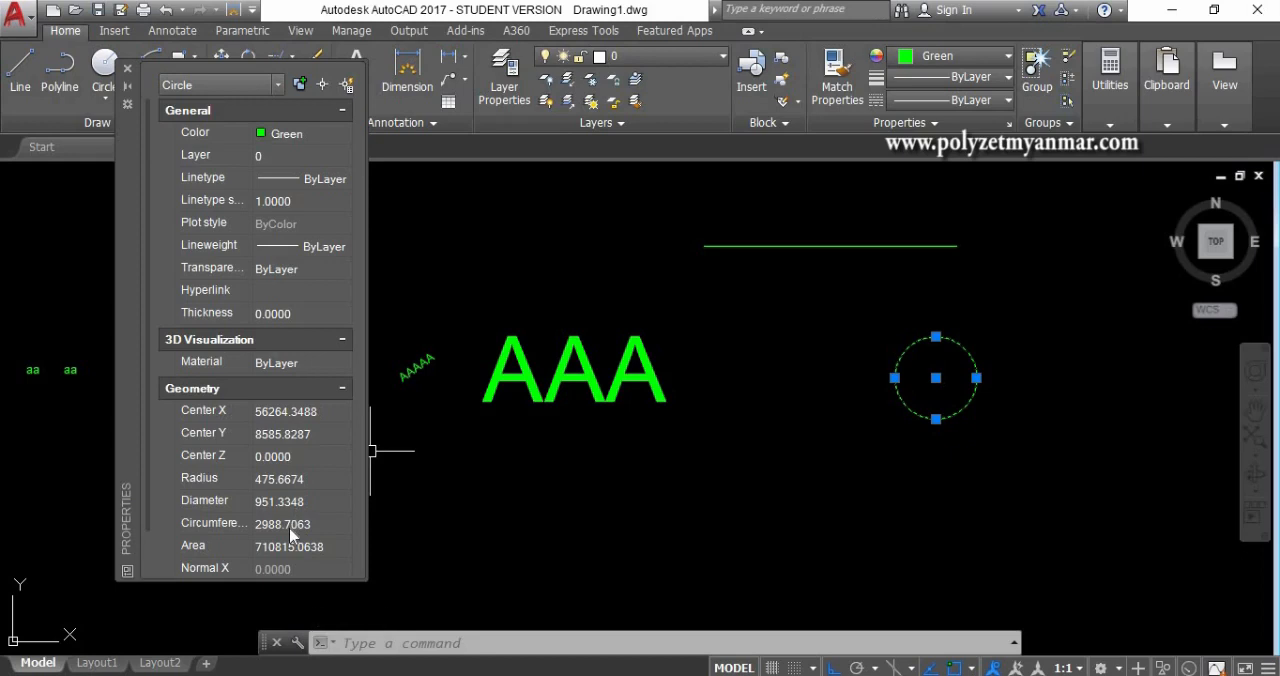
scroll(290, 536, down, 1)
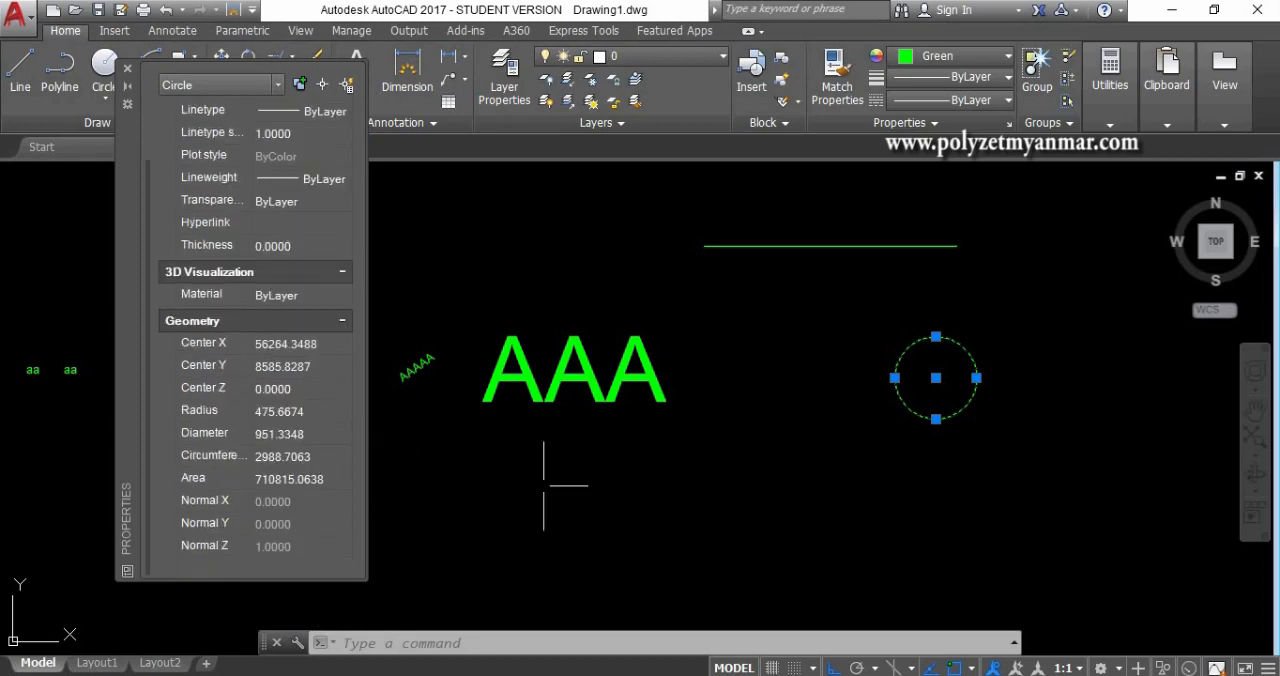
- Set the height of the large "AAA" single-line text to 500 and close the Properties palette
key(Escape)
click(635, 423)
click(582, 338)
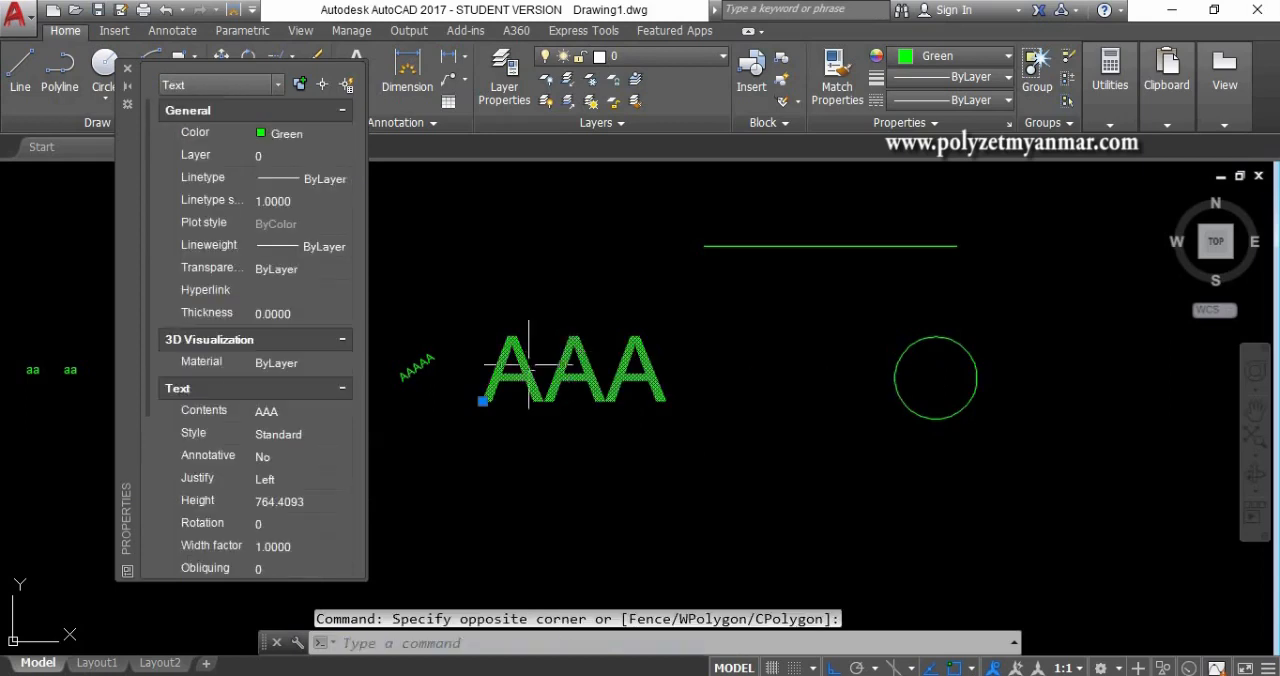
click(300, 500)
text(500)
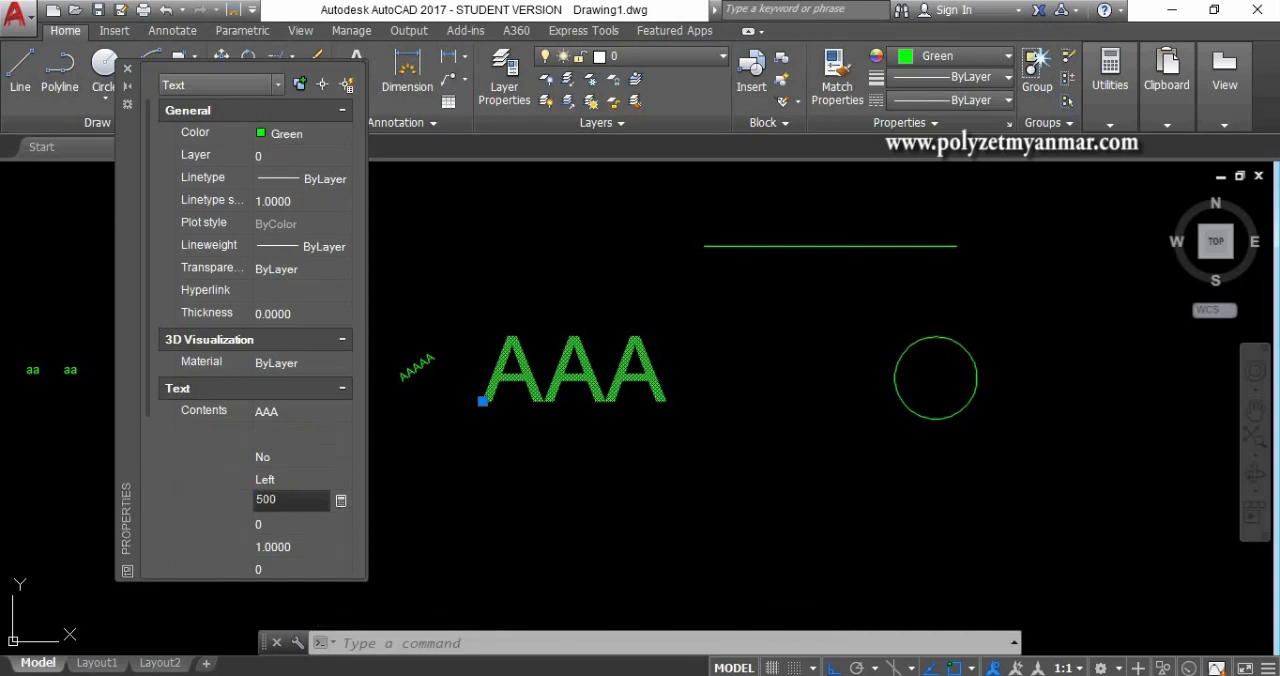
key(Return)
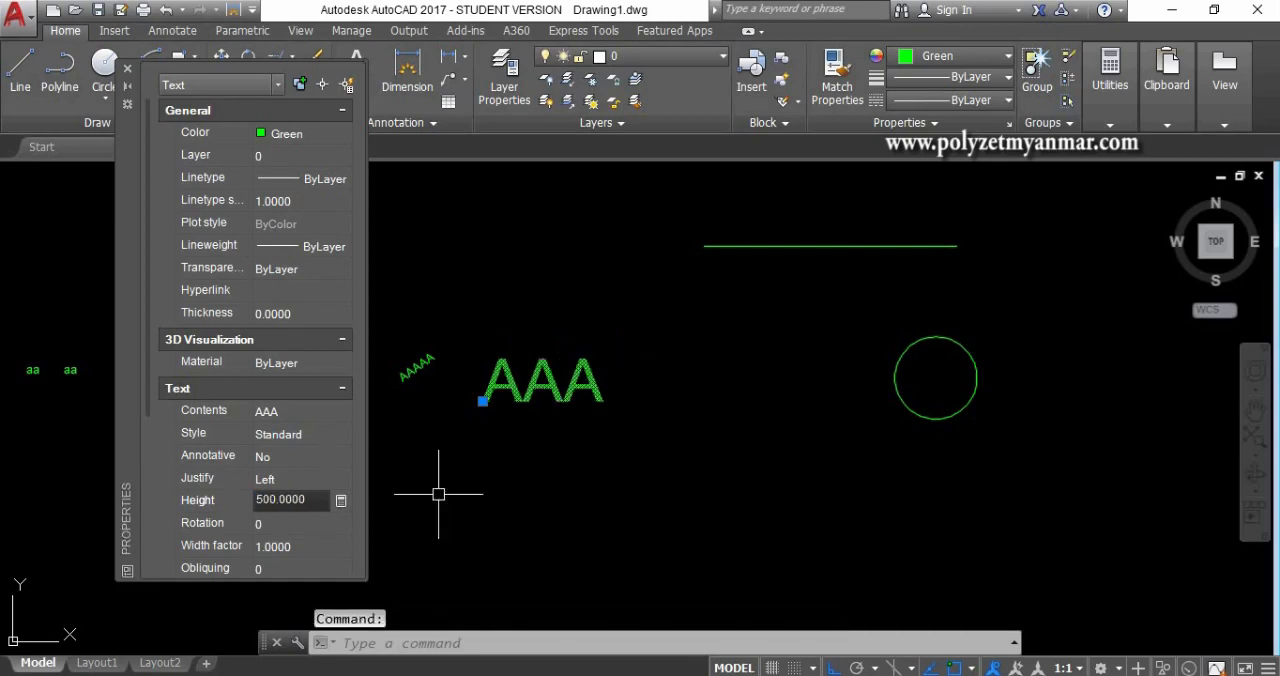
click(296, 547)
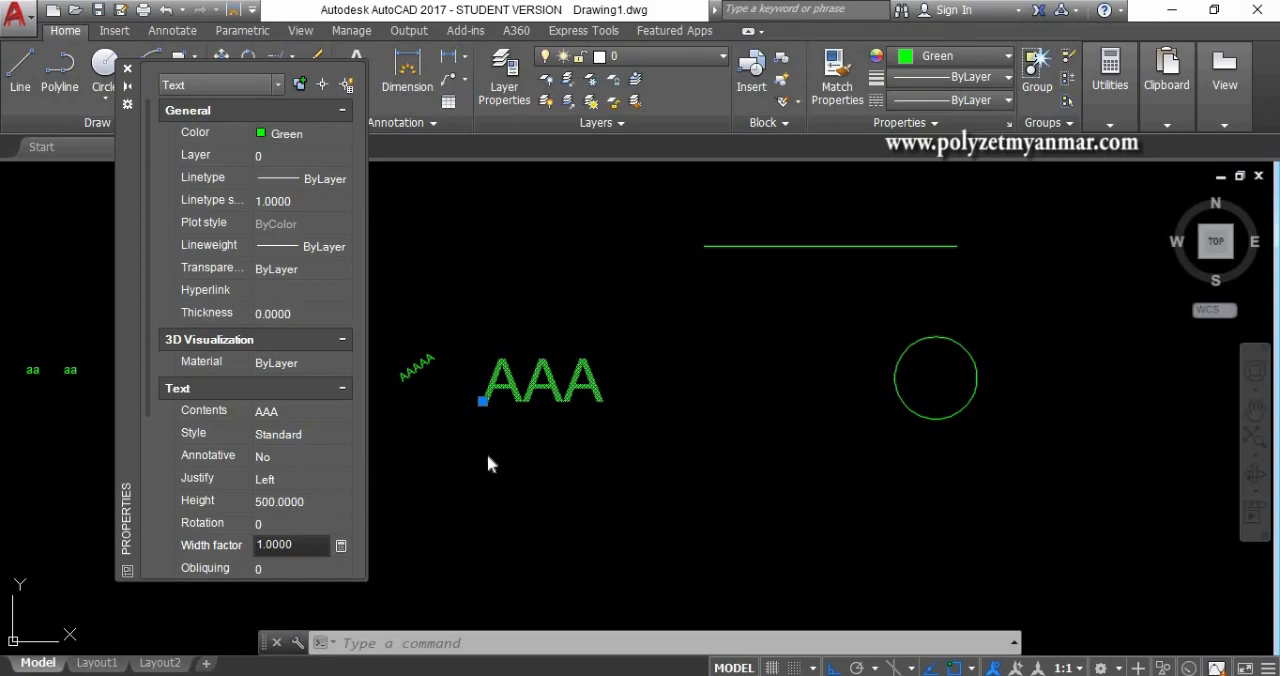
click(128, 69)
scroll(507, 380, up, 2)
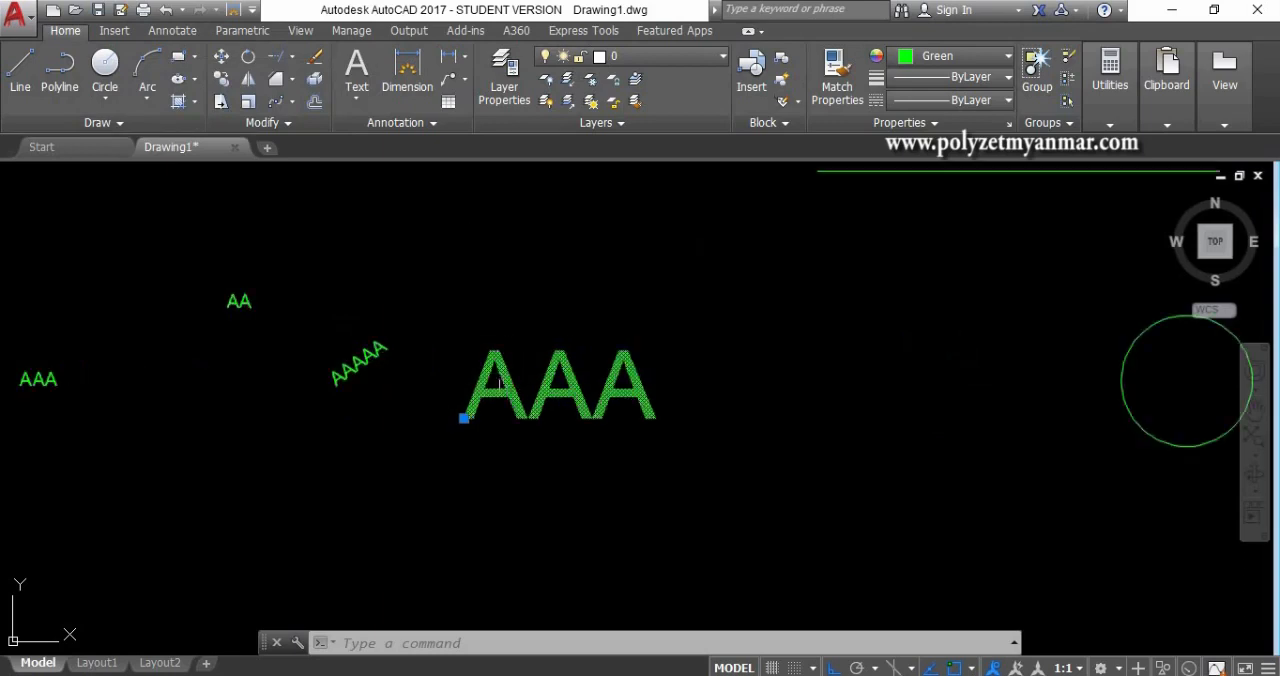
key(Escape)
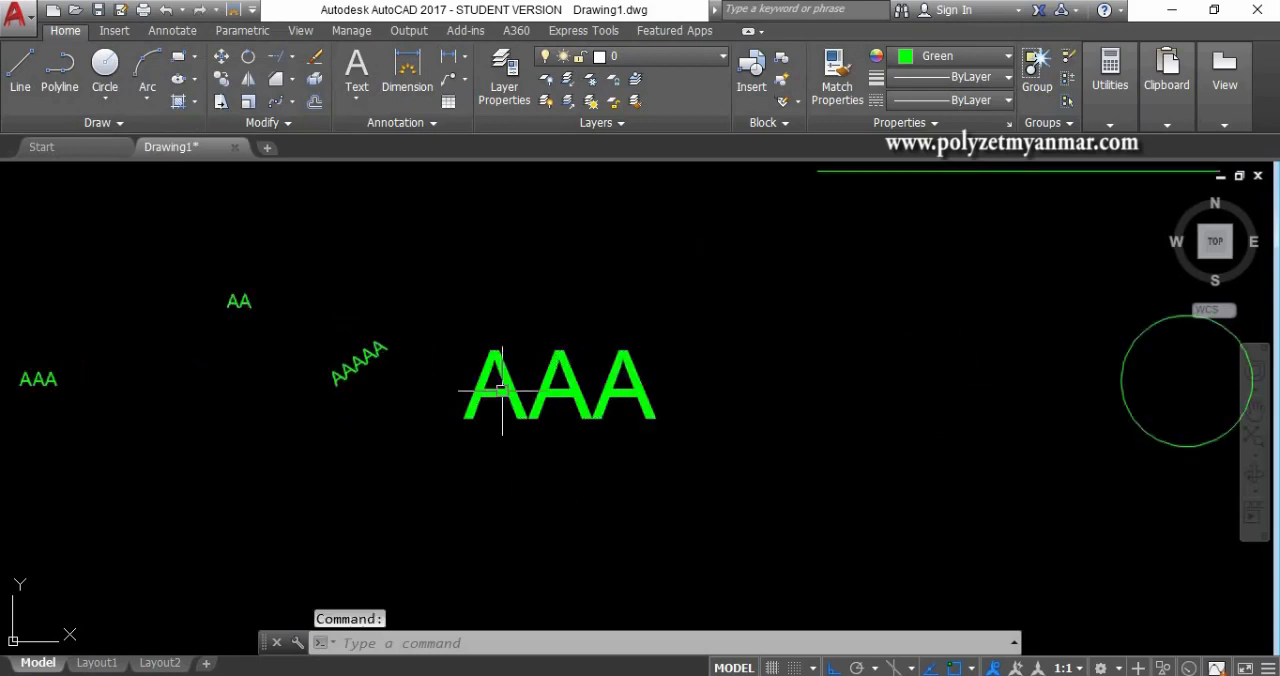
- Edit the large "AAA" text, adding the underline code %%u and the diameter code %%c before its letters
double_click(474, 404)
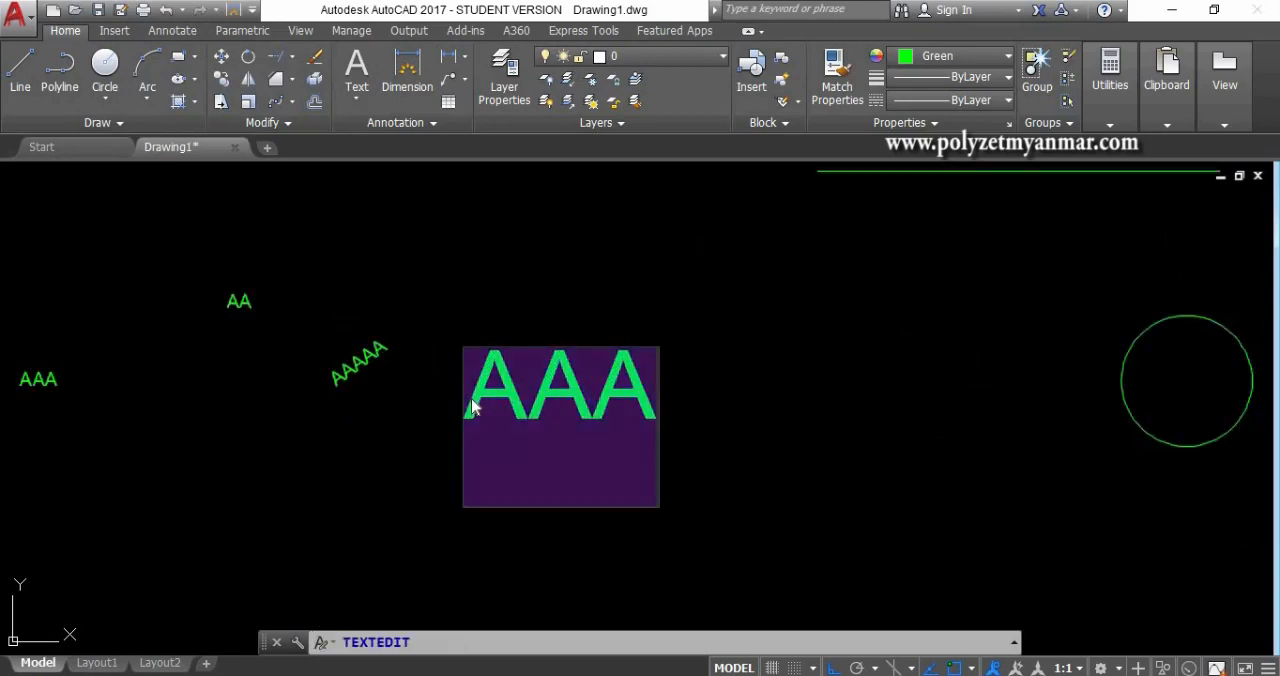
click(474, 405)
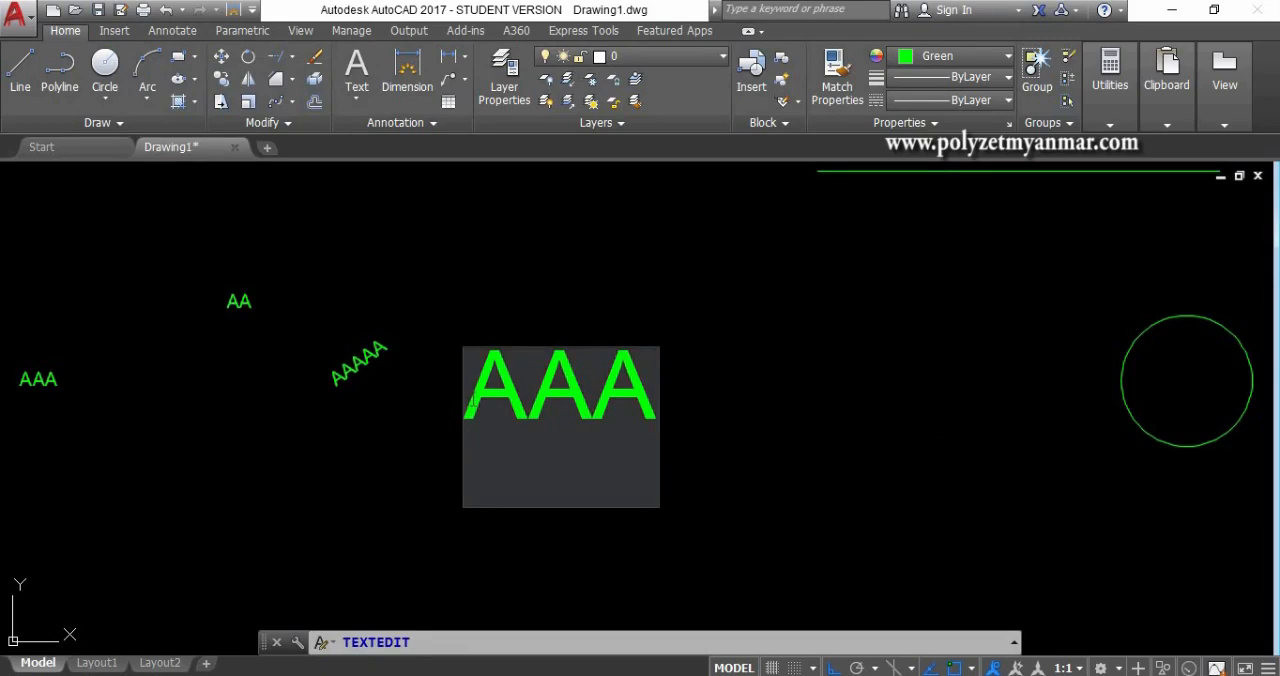
text(%%u)
text(%%c)
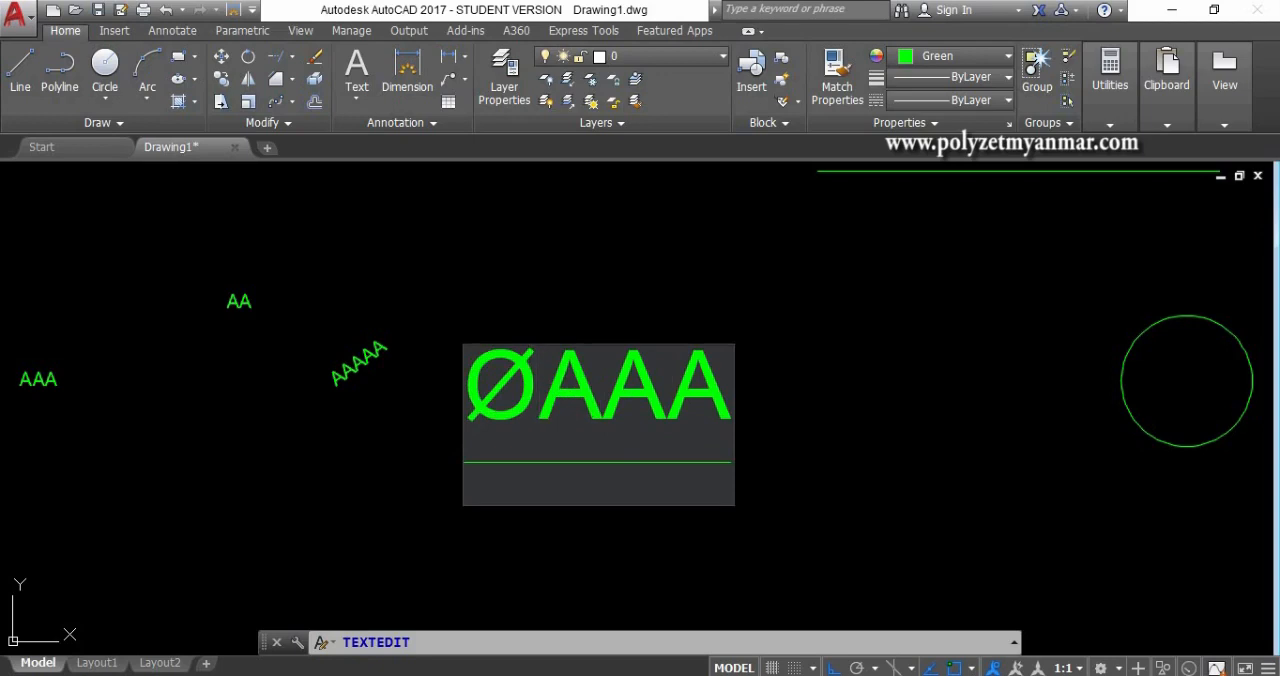
click(815, 371)
key(Escape)
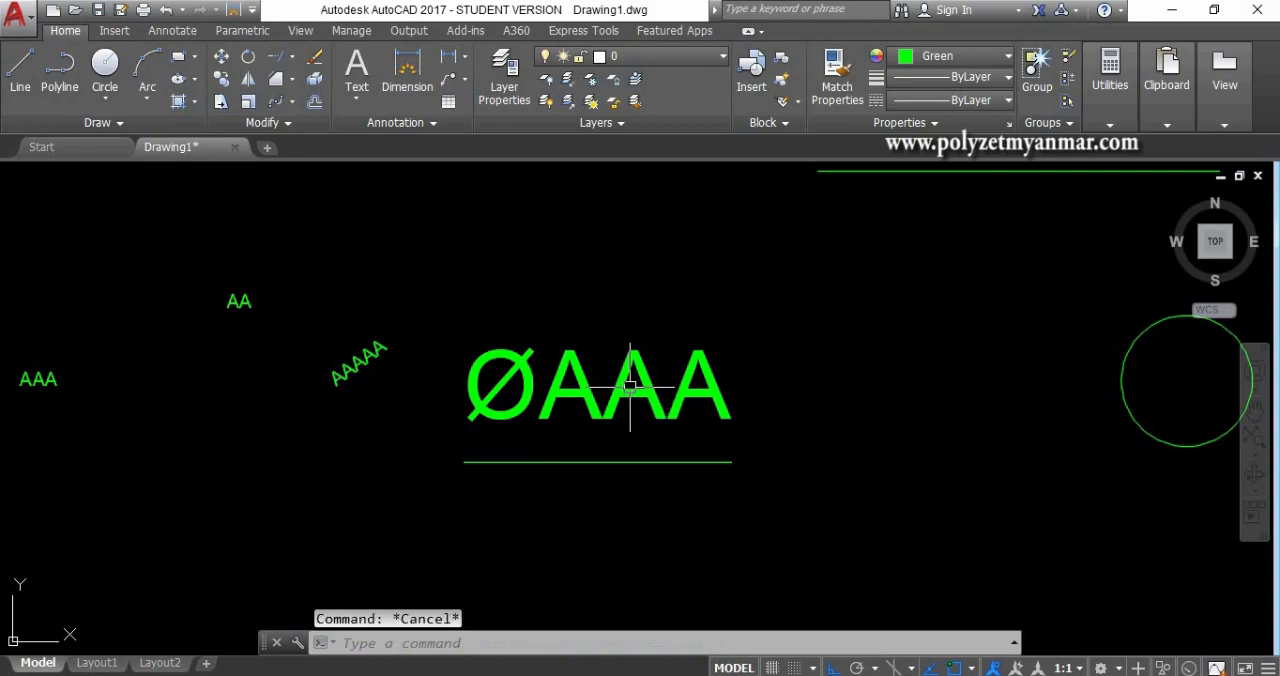
- Open the second "aa" multiline text, view the symbol codes available for insertion, and close the editor unchanged
middle_drag(209, 357, 751, 357)
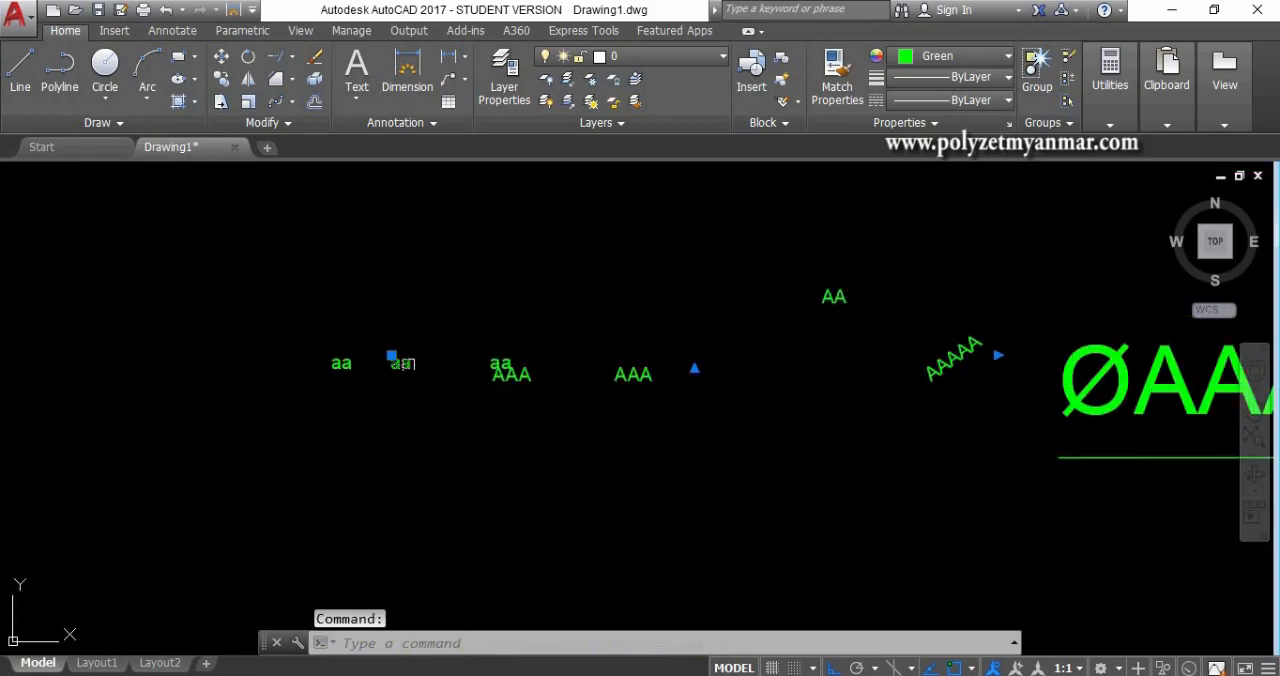
double_click(405, 364)
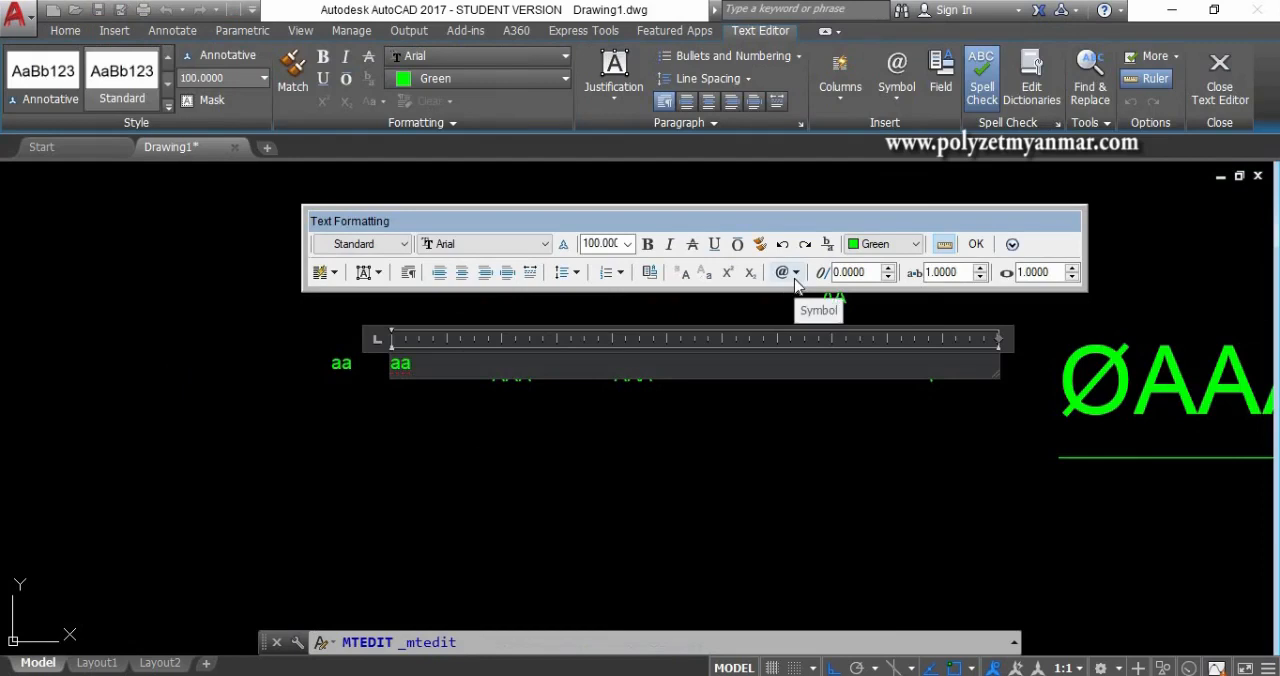
click(795, 280)
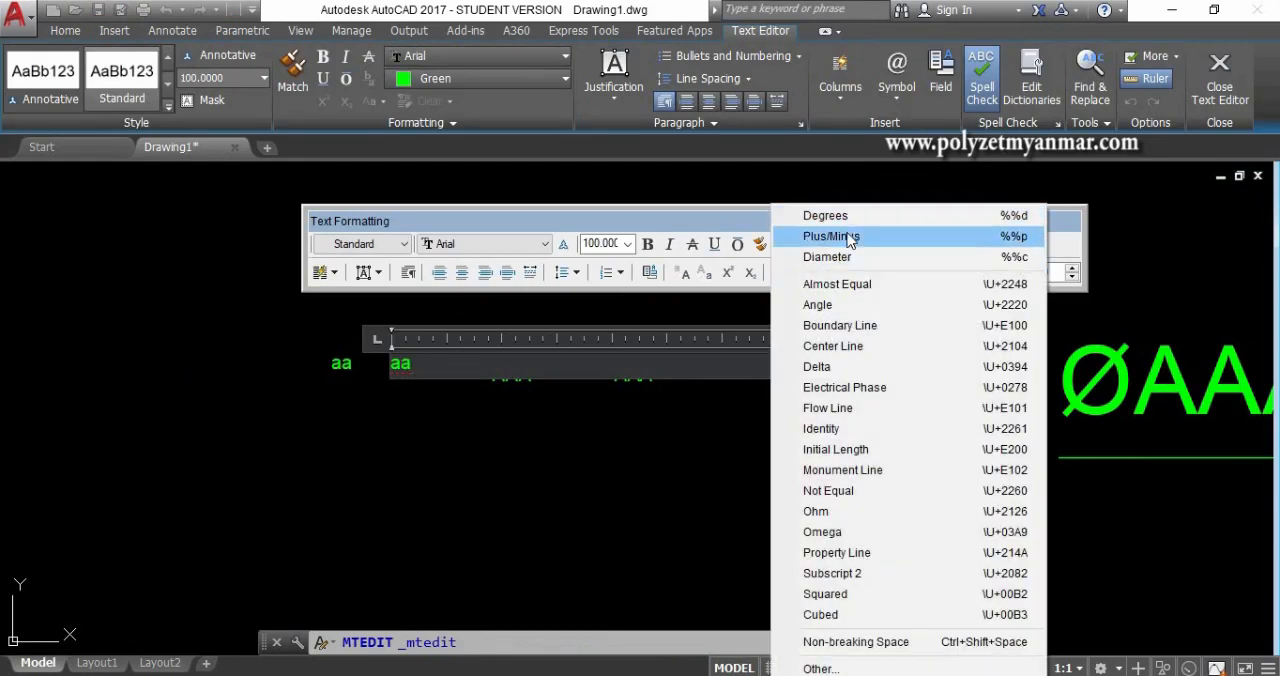
click(722, 531)
click(700, 502)
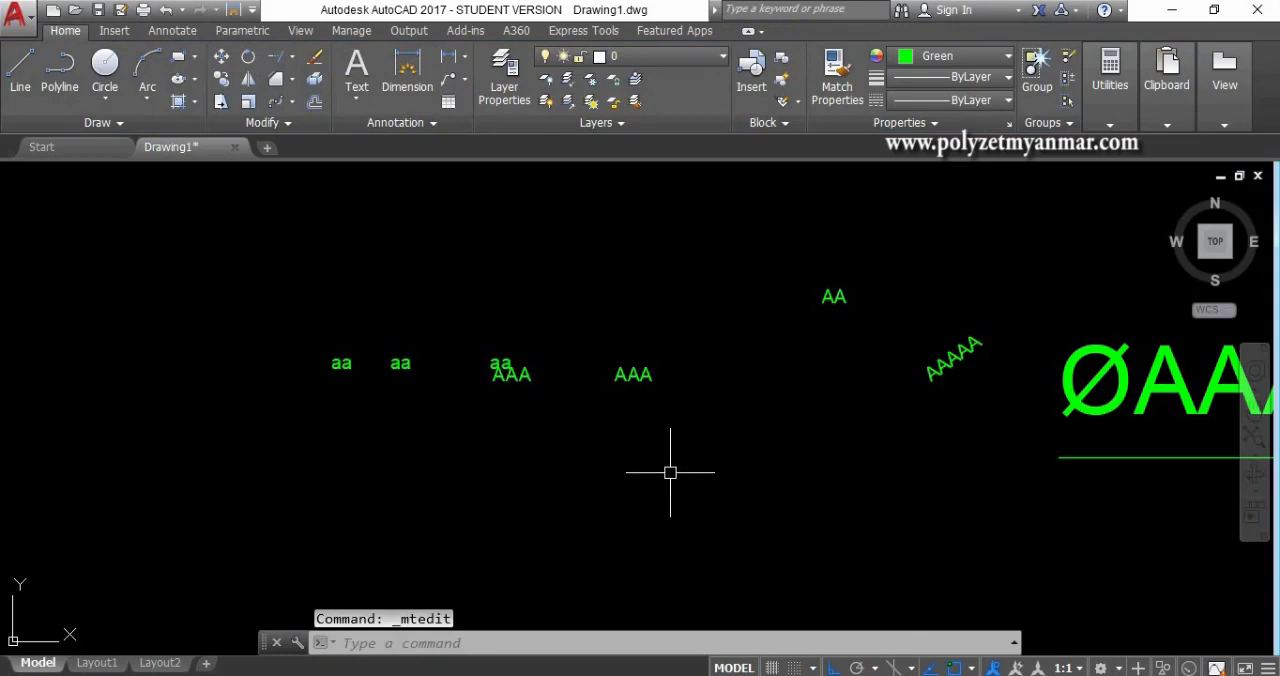
- Draw a rectangle about 2312 wide and 1166 high to the right of the circle
middle_drag(671, 474, 540, 476)
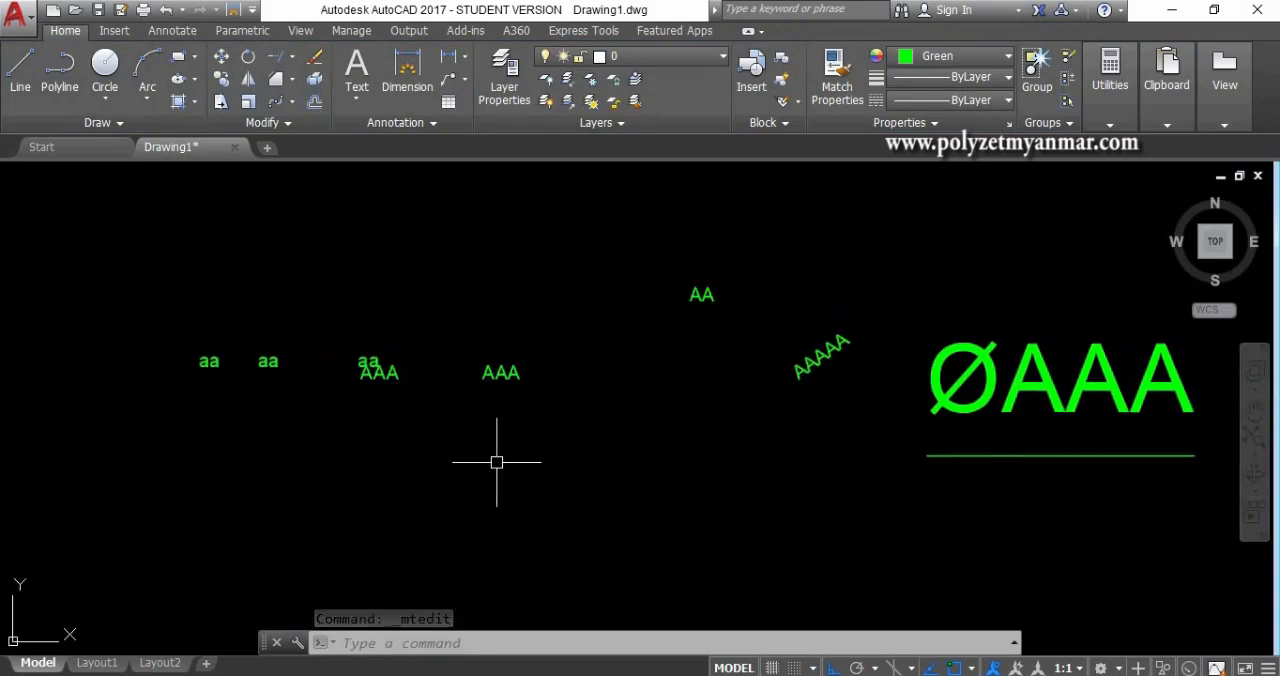
scroll(495, 462, down, 1)
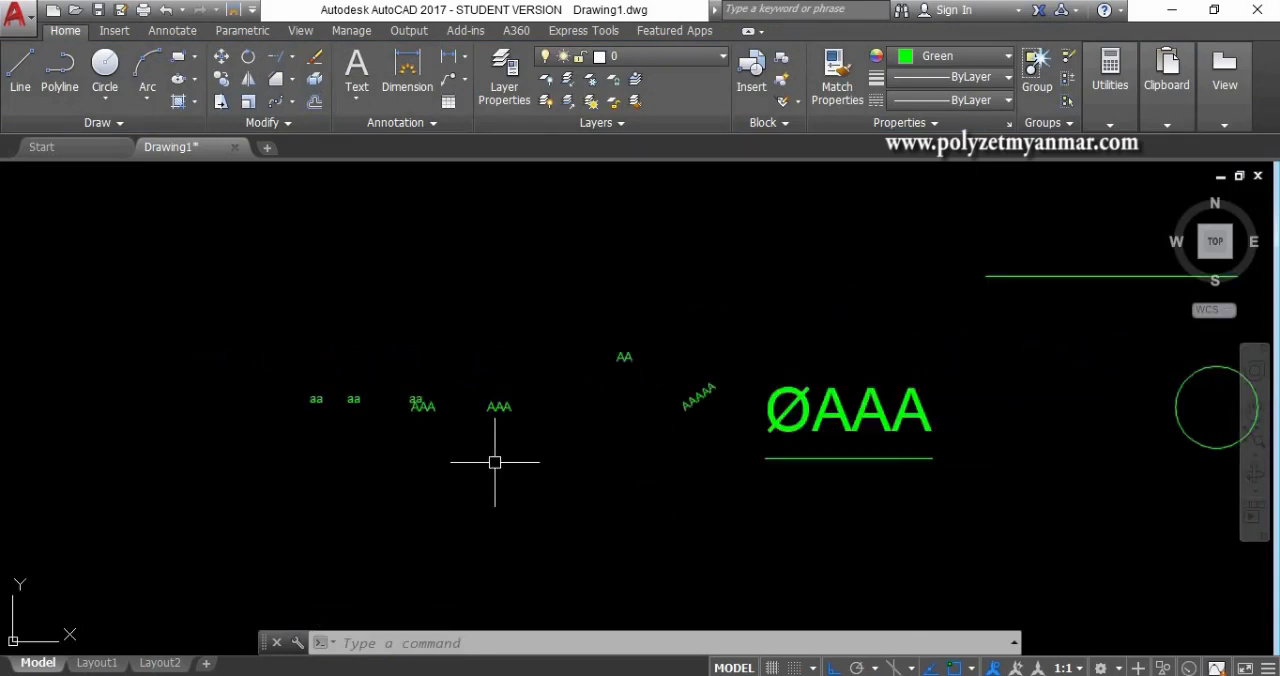
middle_drag(605, 434, 404, 434)
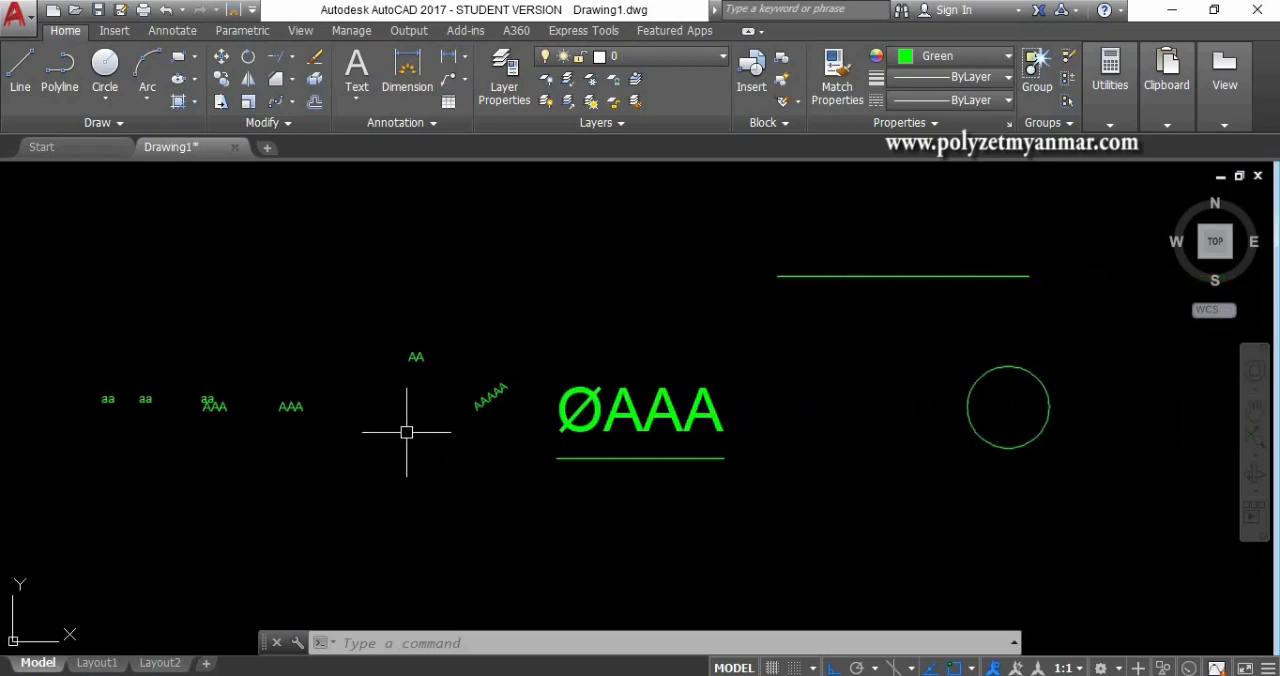
middle_drag(662, 400, 437, 400)
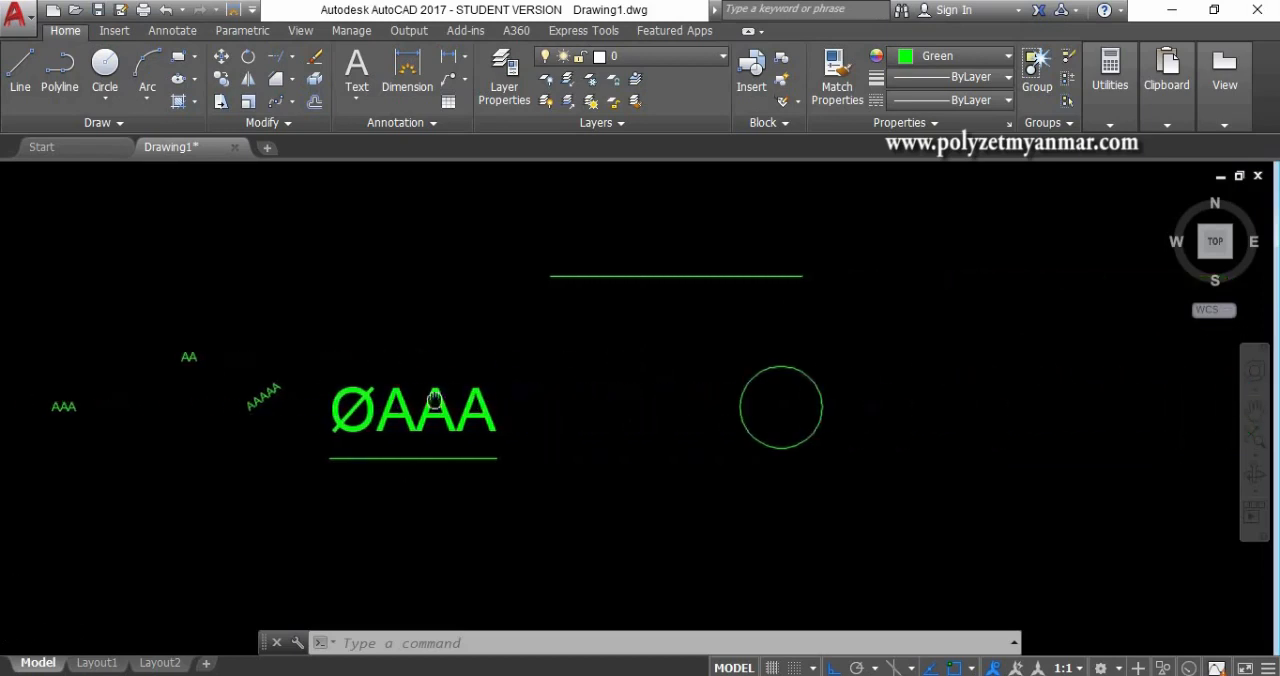
middle_drag(763, 400, 466, 386)
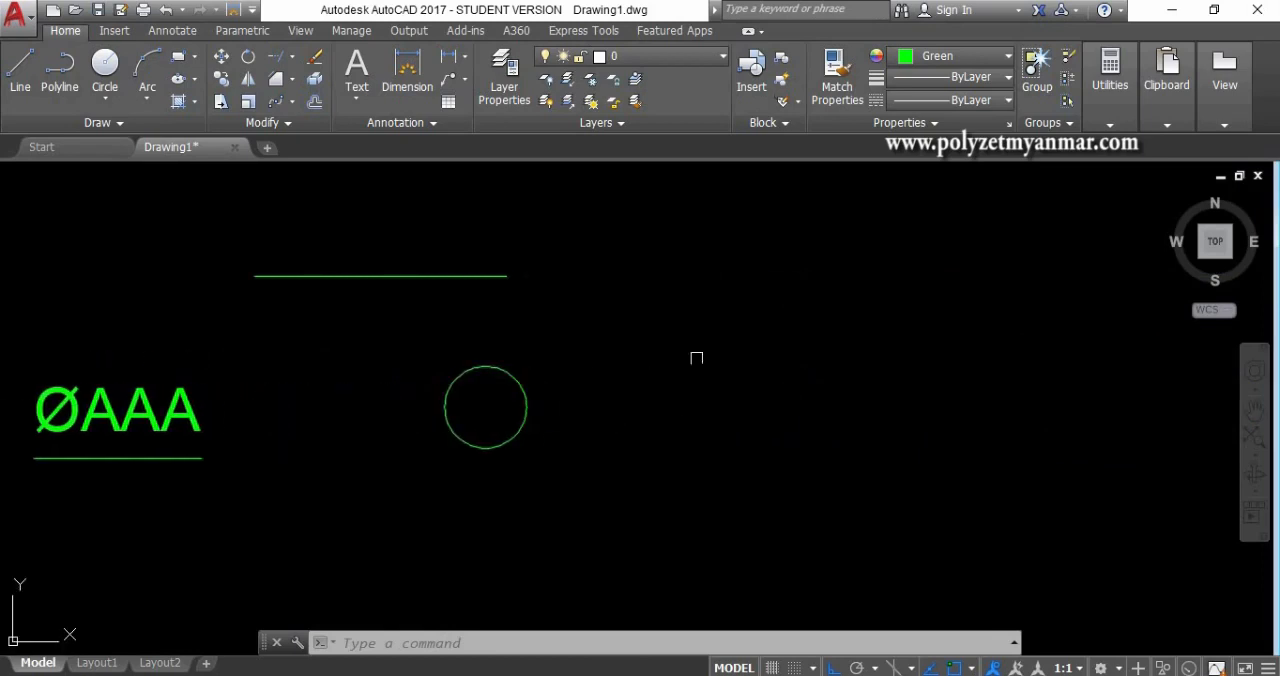
text(REc)
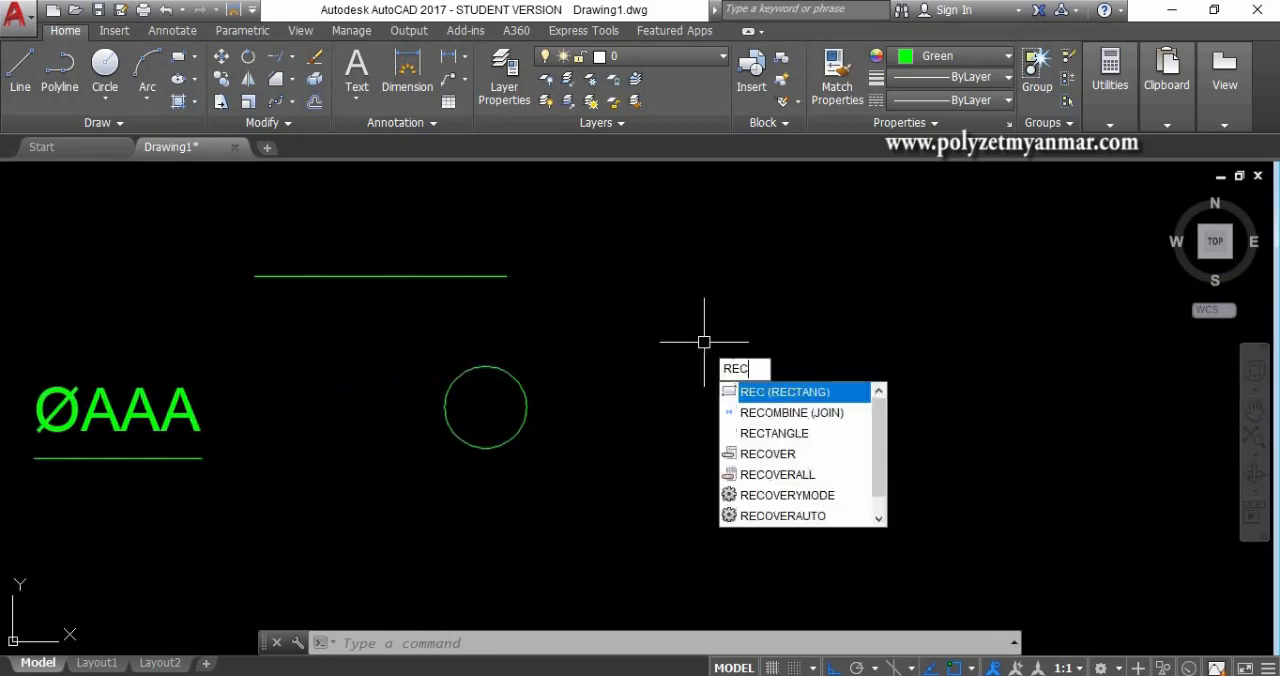
key(Return)
click(682, 328)
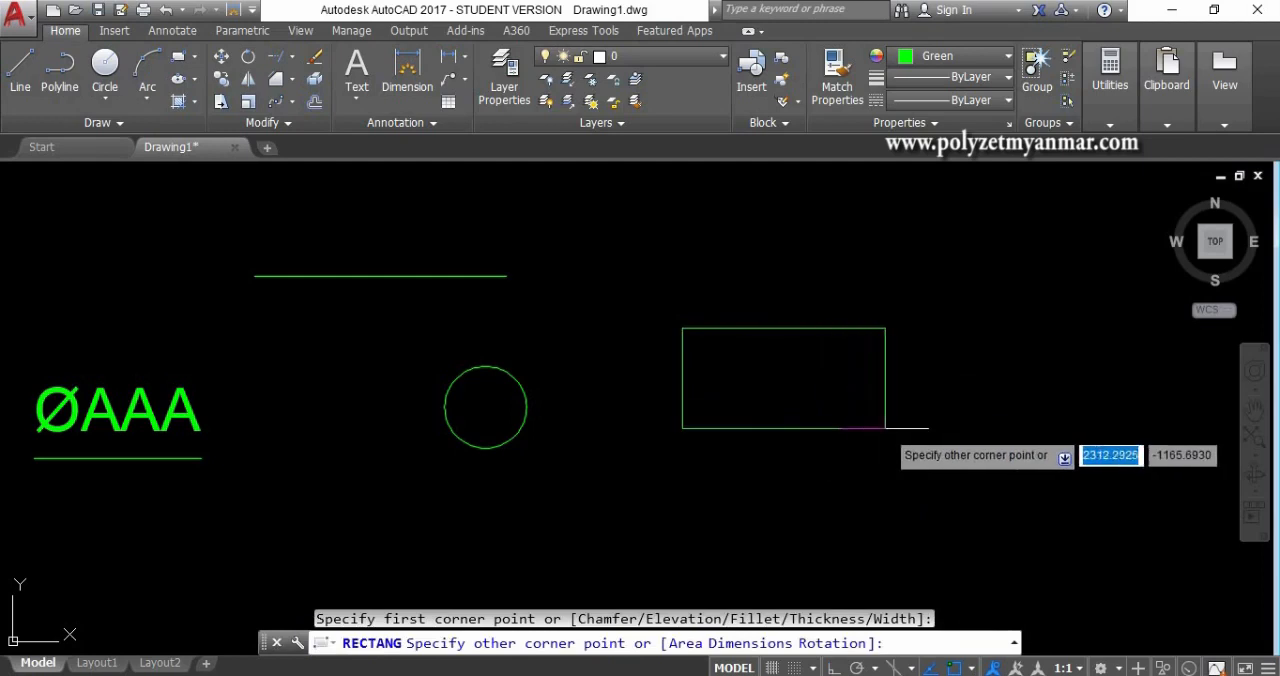
click(887, 428)
- Inspect the rectangle's geometry, including its area and length, in the Properties palette, then close the palette and deselect it
click(783, 432)
click(754, 411)
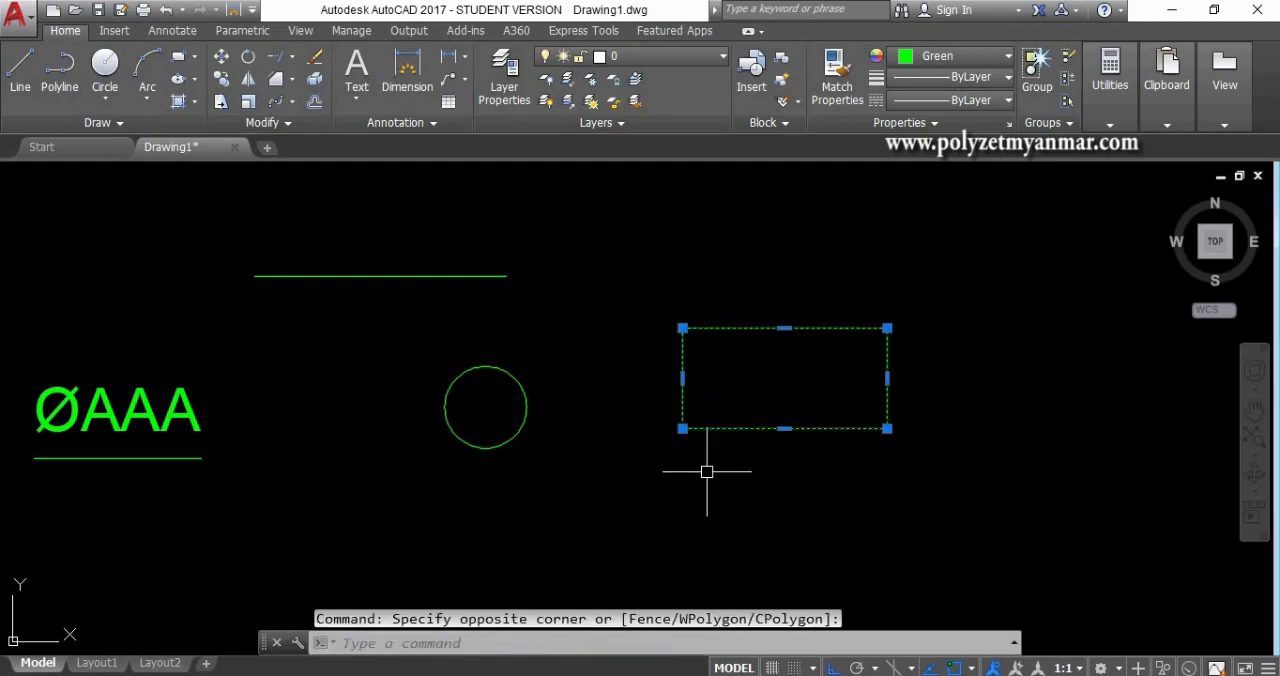
key(ctrl+1)
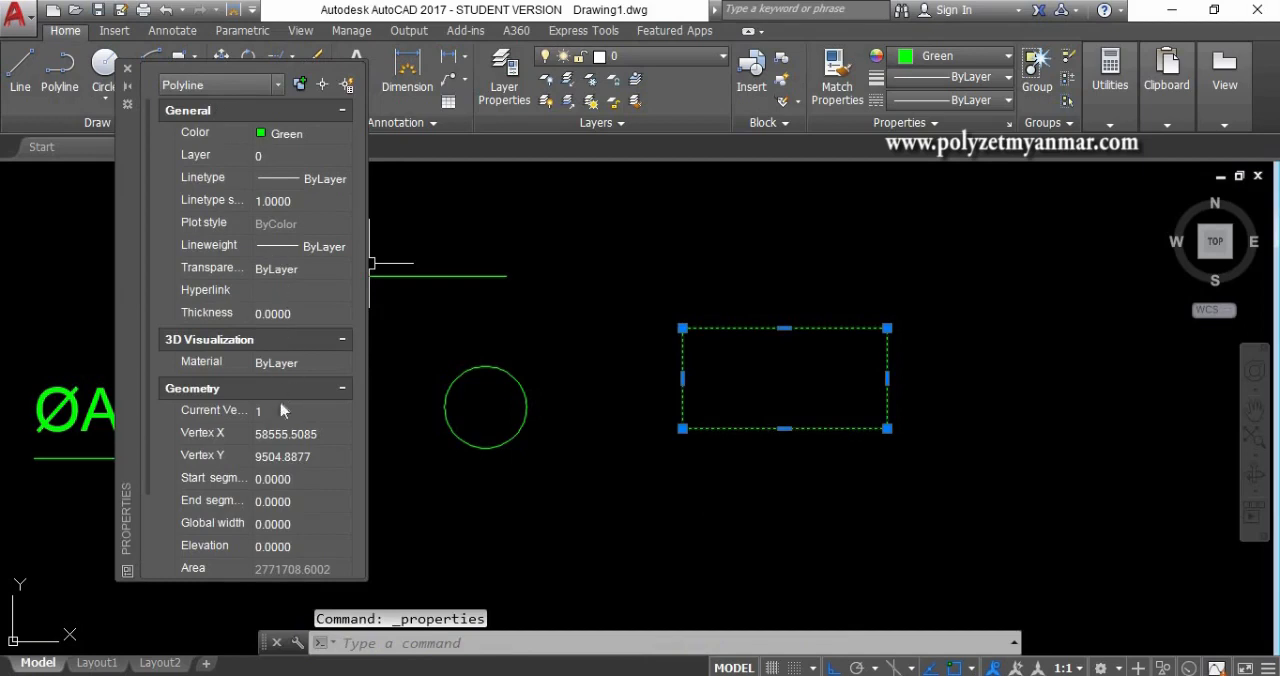
scroll(285, 460, down, 2)
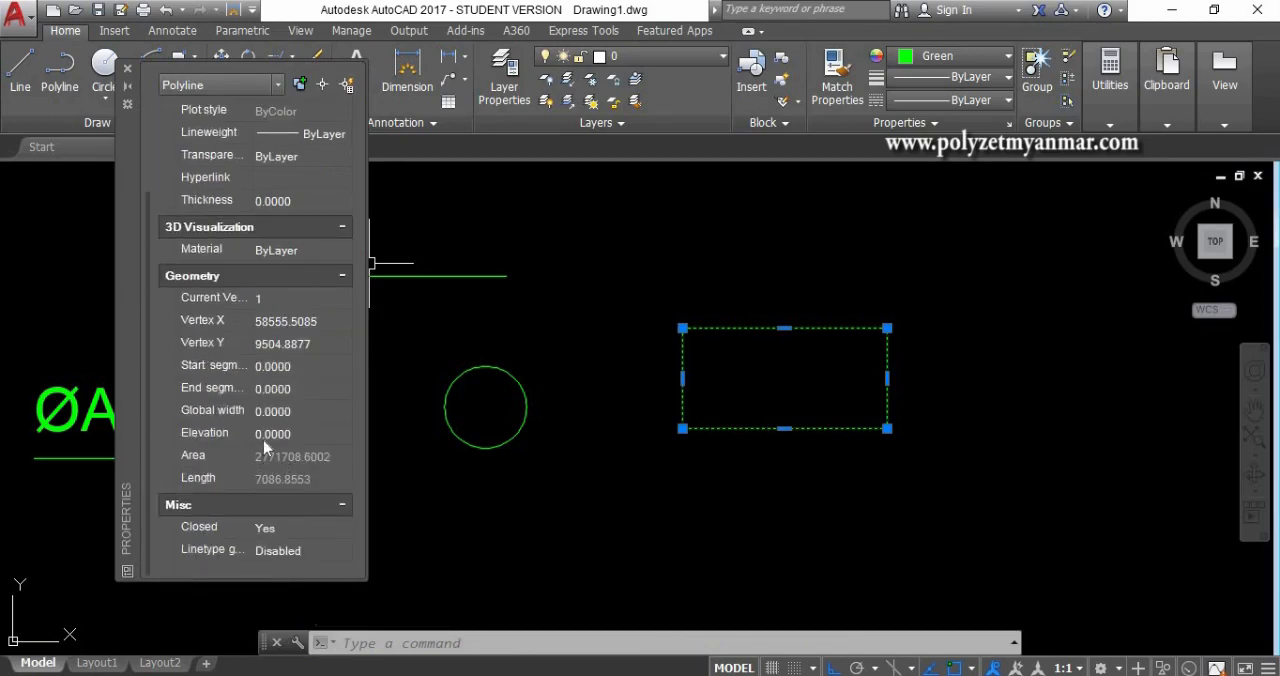
click(128, 65)
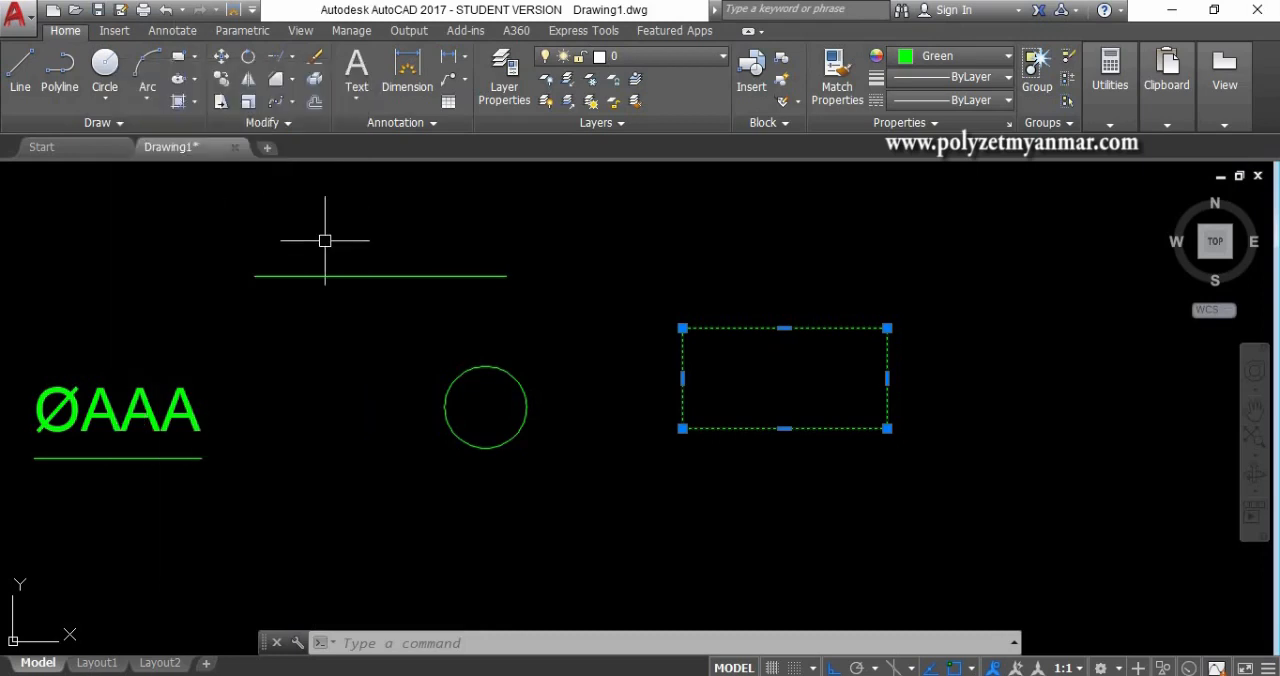
key(Escape)
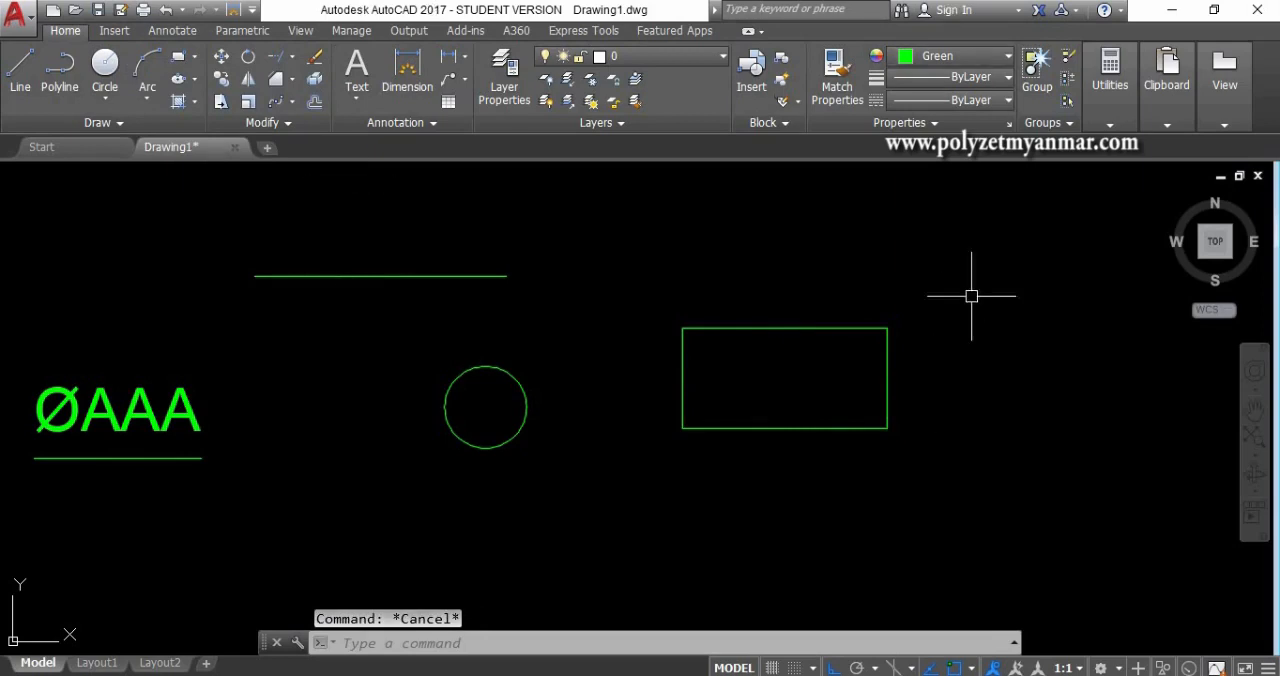
- Run the LIST command on the rectangle to read its area, perimeter and corner coordinates, then dismiss the report
click(902, 428)
click(820, 379)
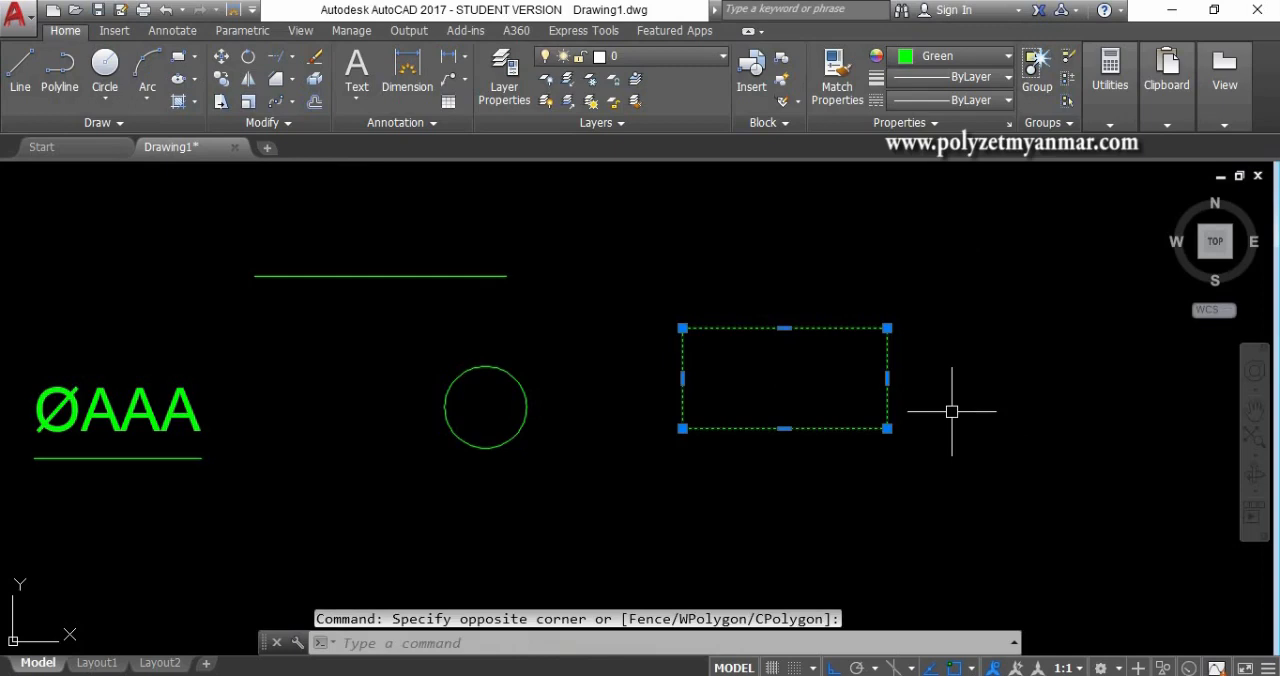
text(LI)
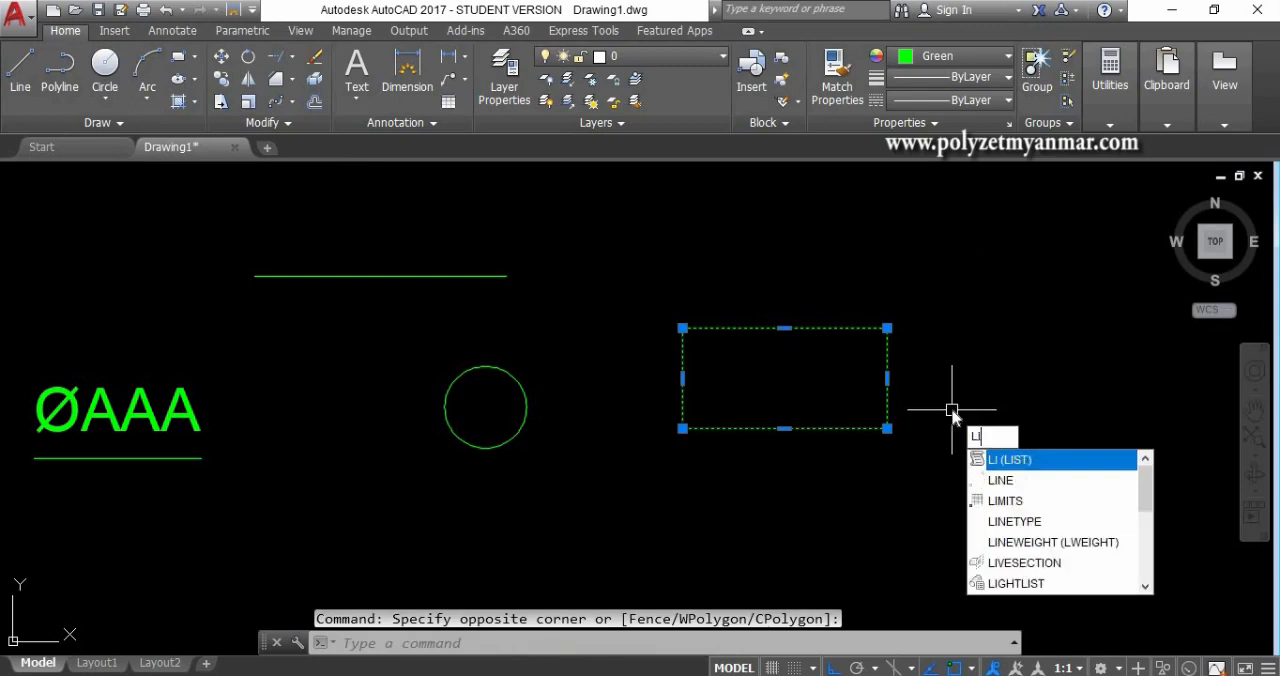
key(Return)
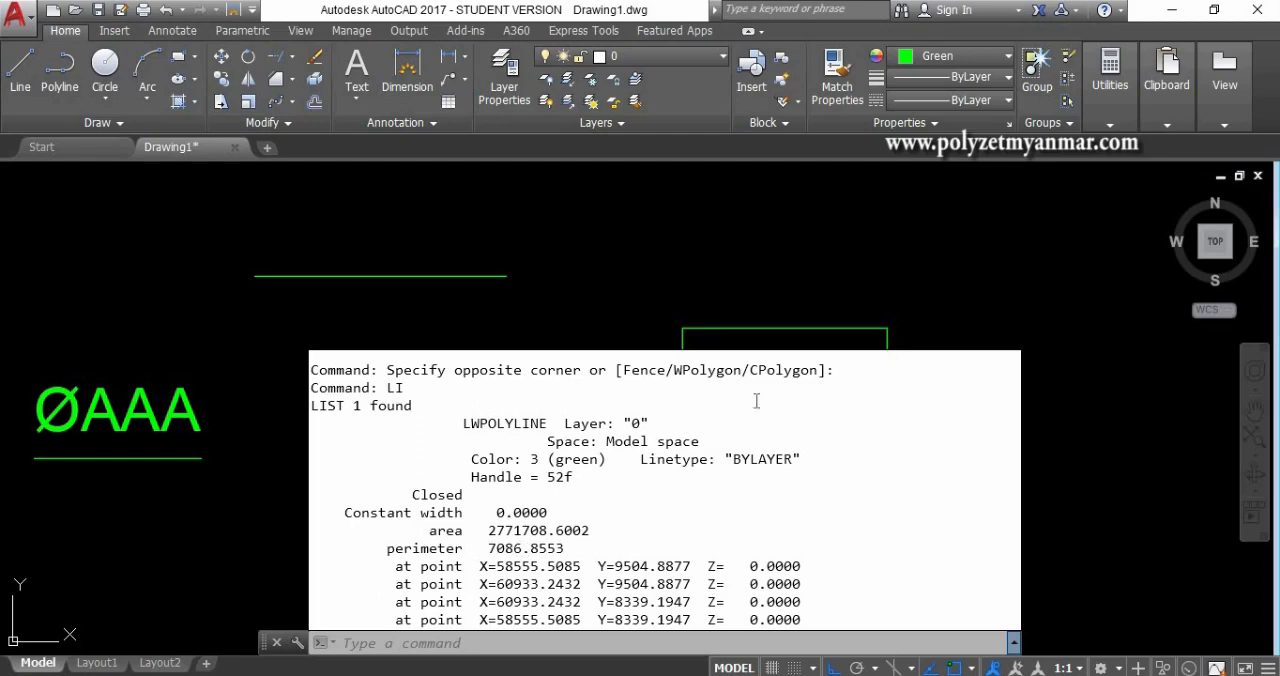
click(740, 298)
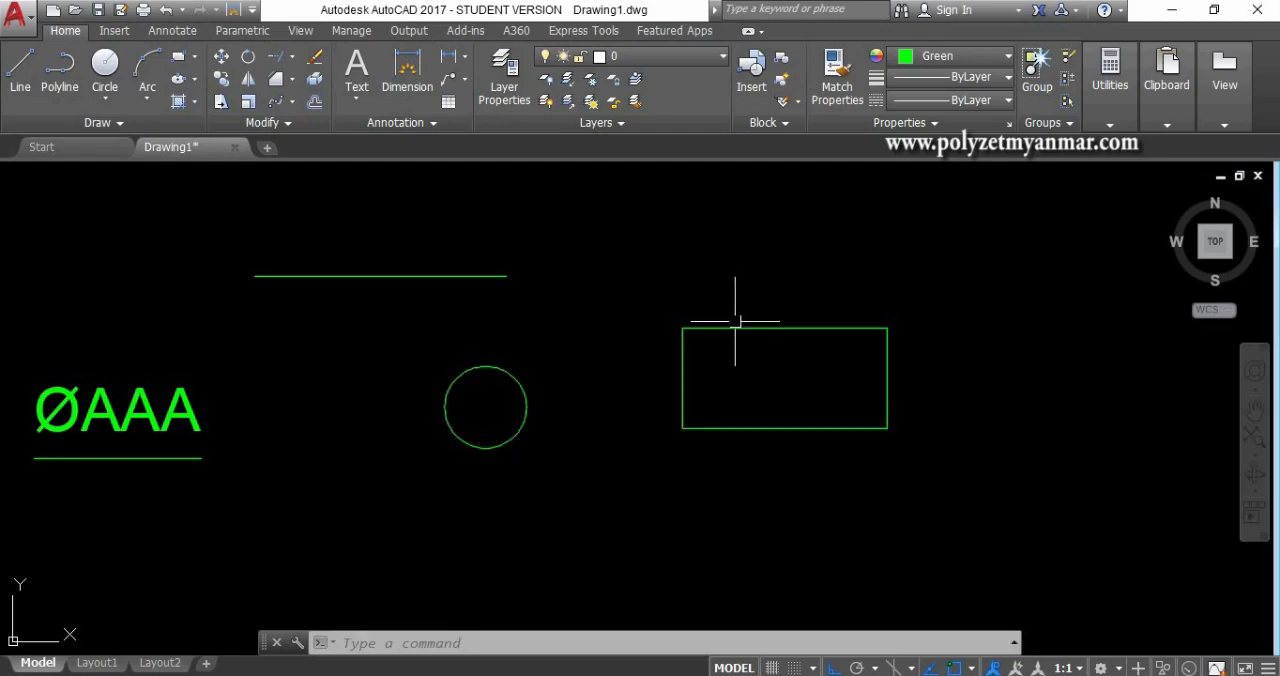
mouse_move(726, 328)
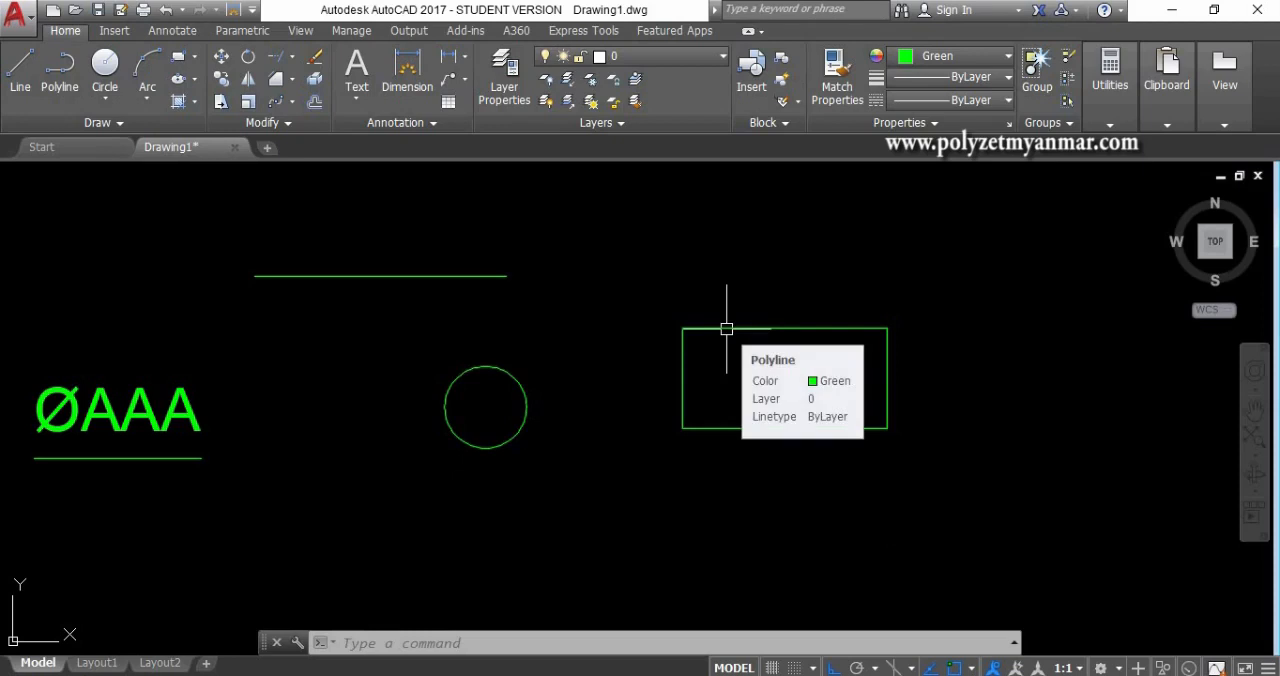